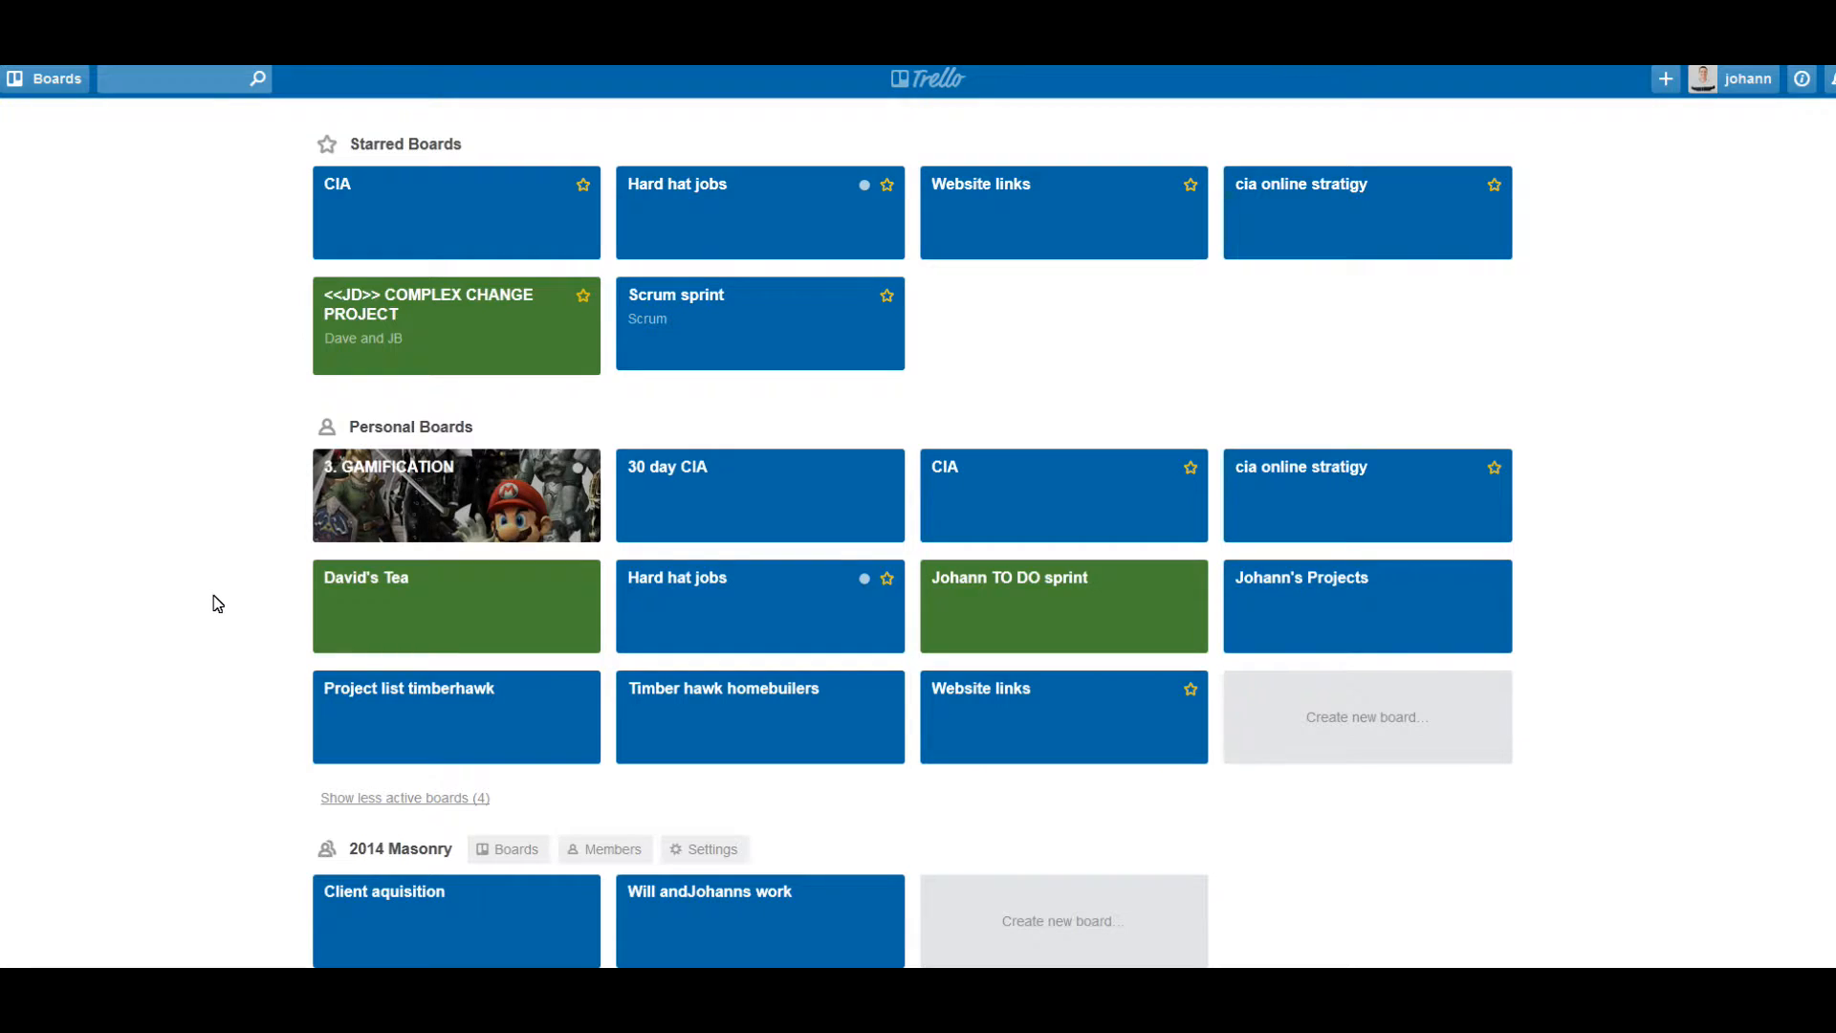
# Look through the personal and team boards on the boards overview page.
pyautogui.scroll(-5, 214, 606)
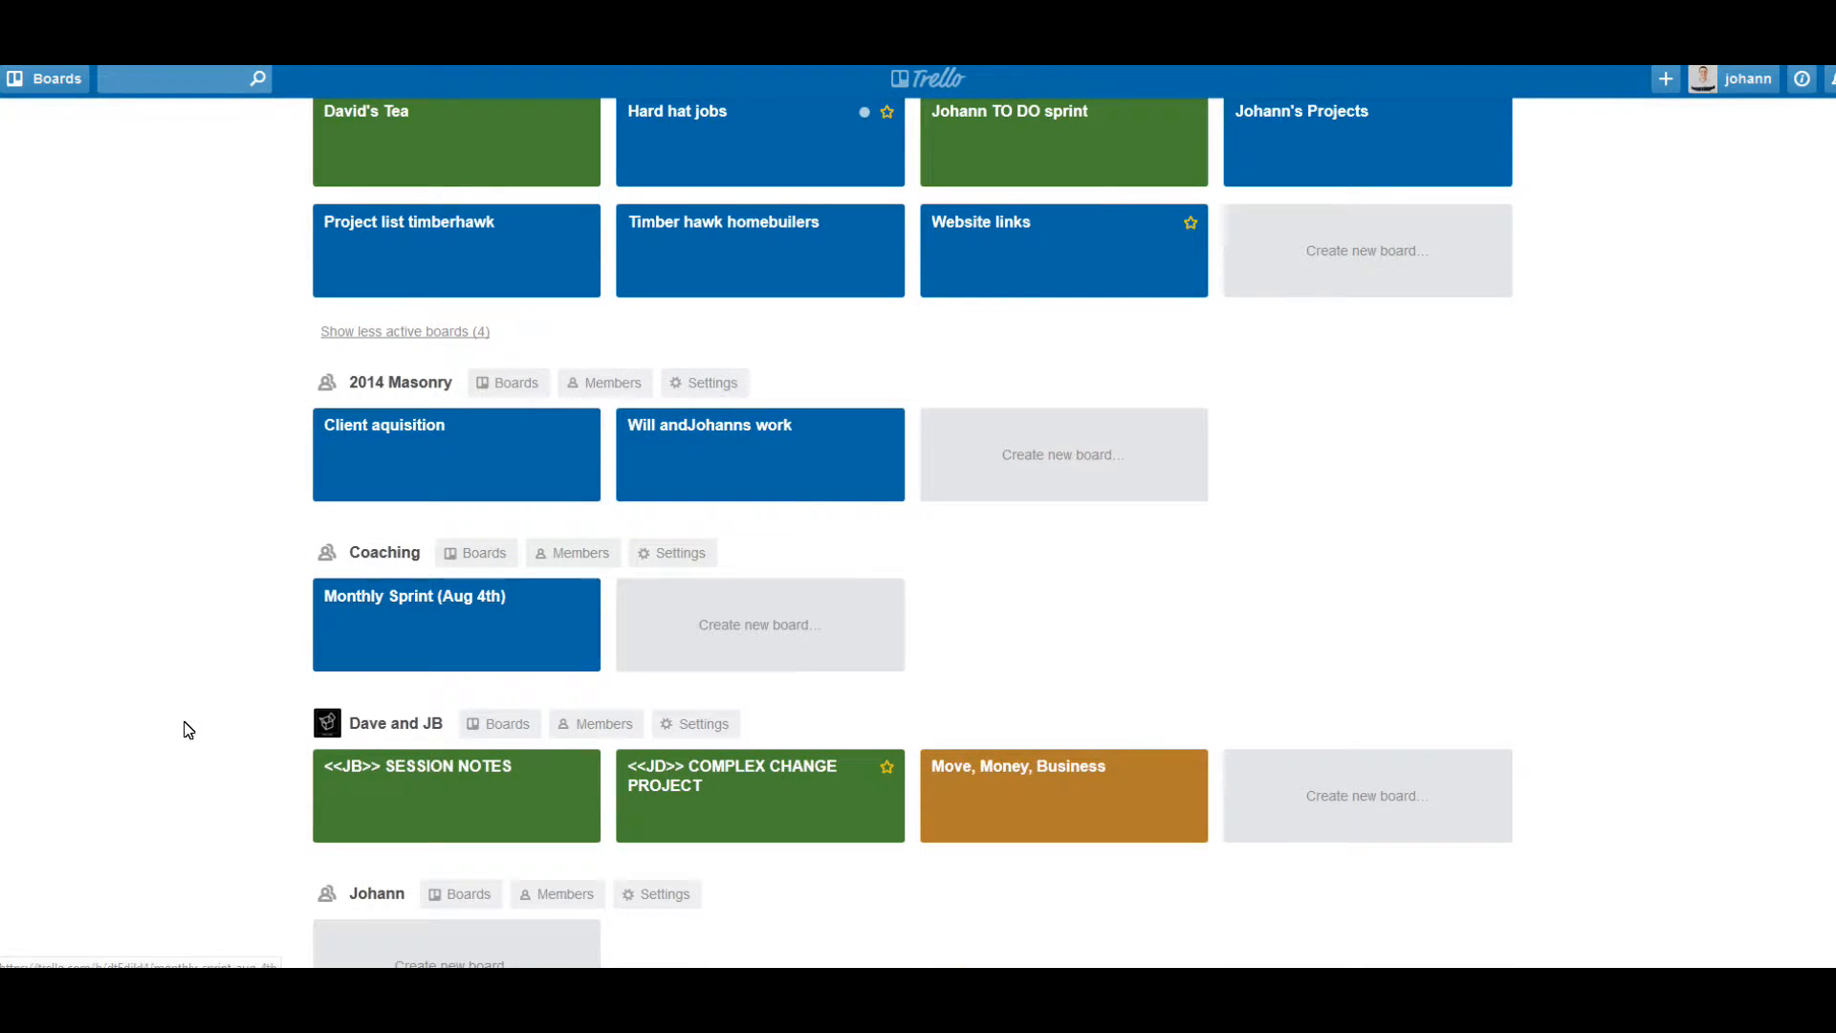
pyautogui.scroll(-4, 239, 820)
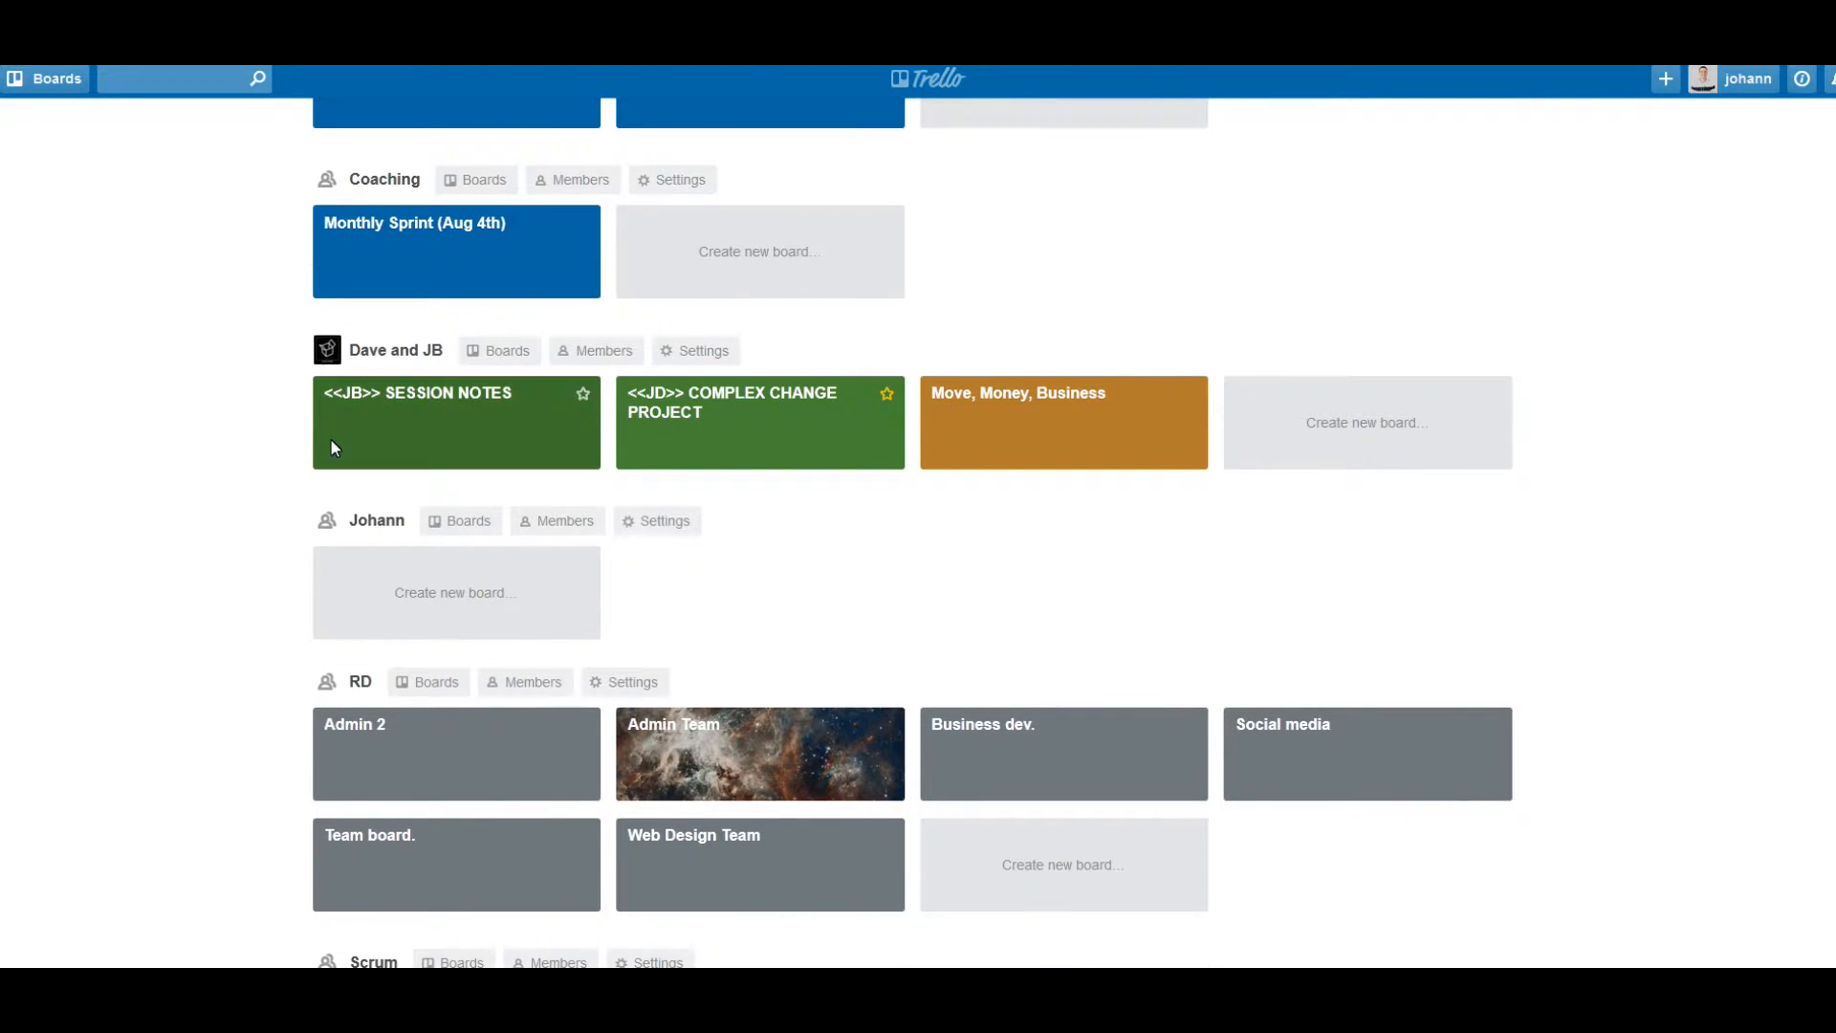
pyautogui.scroll(-2, 230, 798)
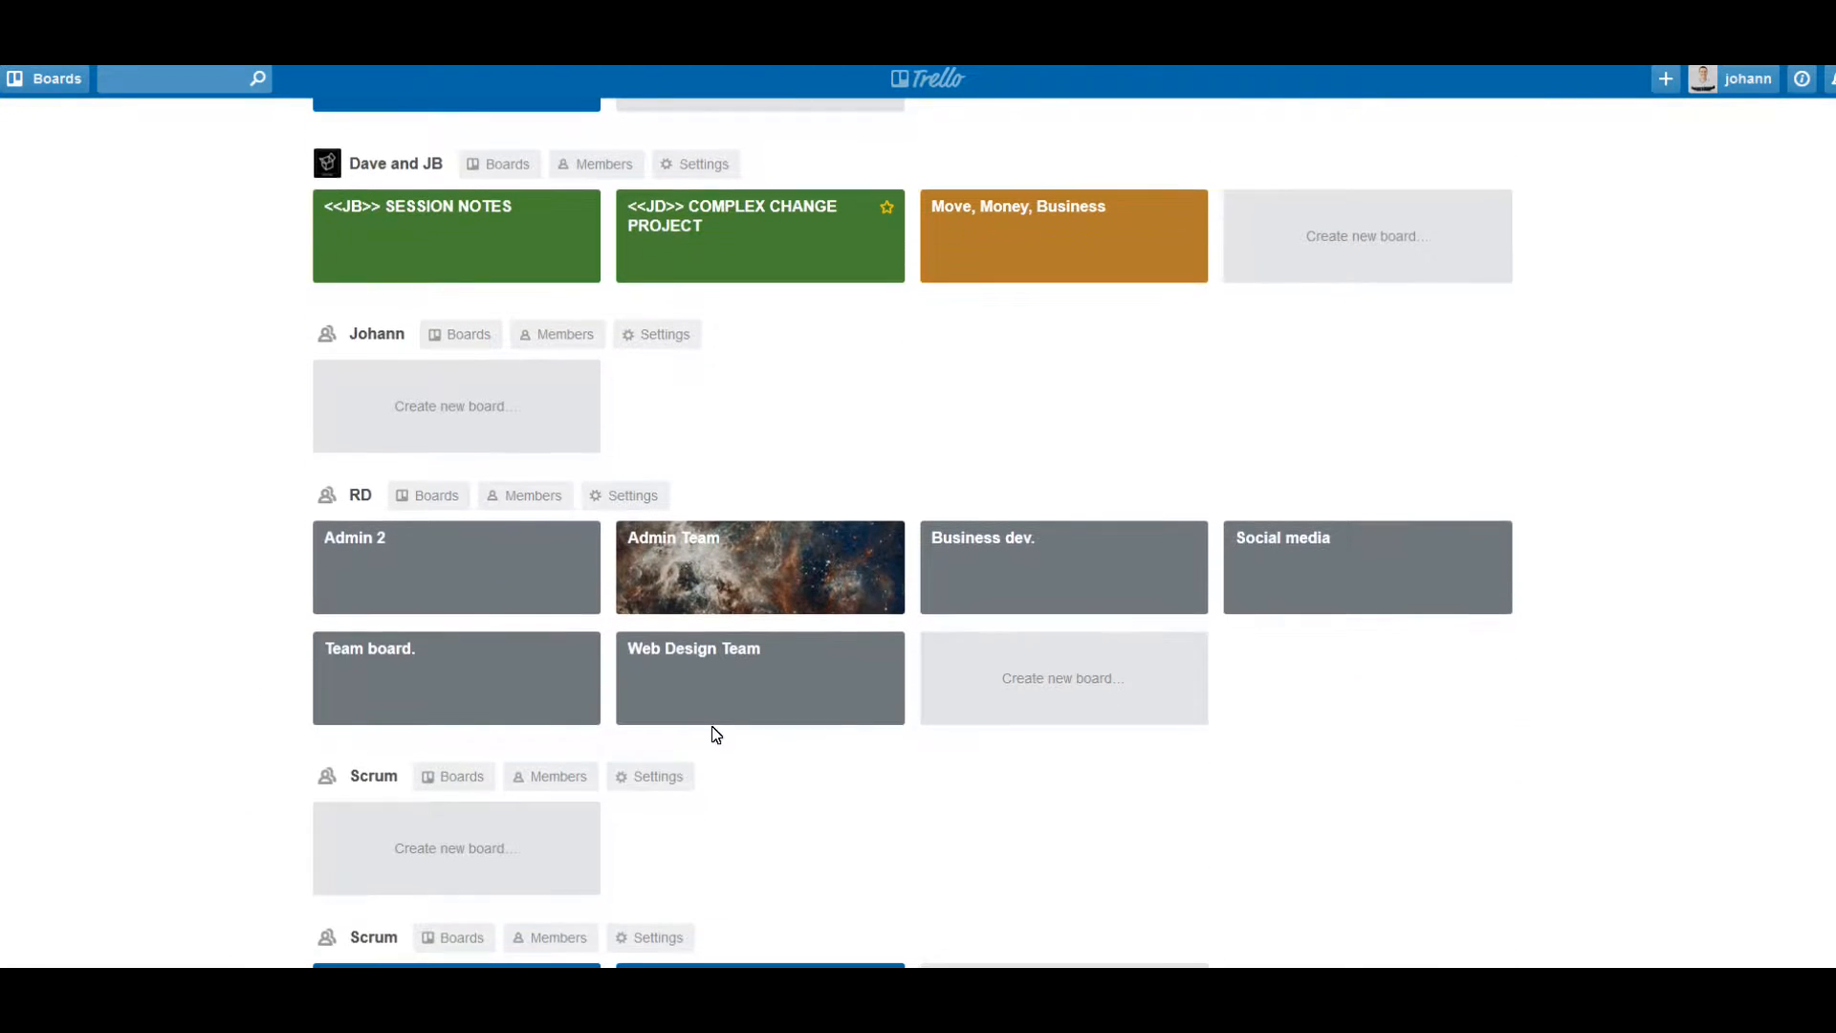
pyautogui.scroll(-1, 1033, 799)
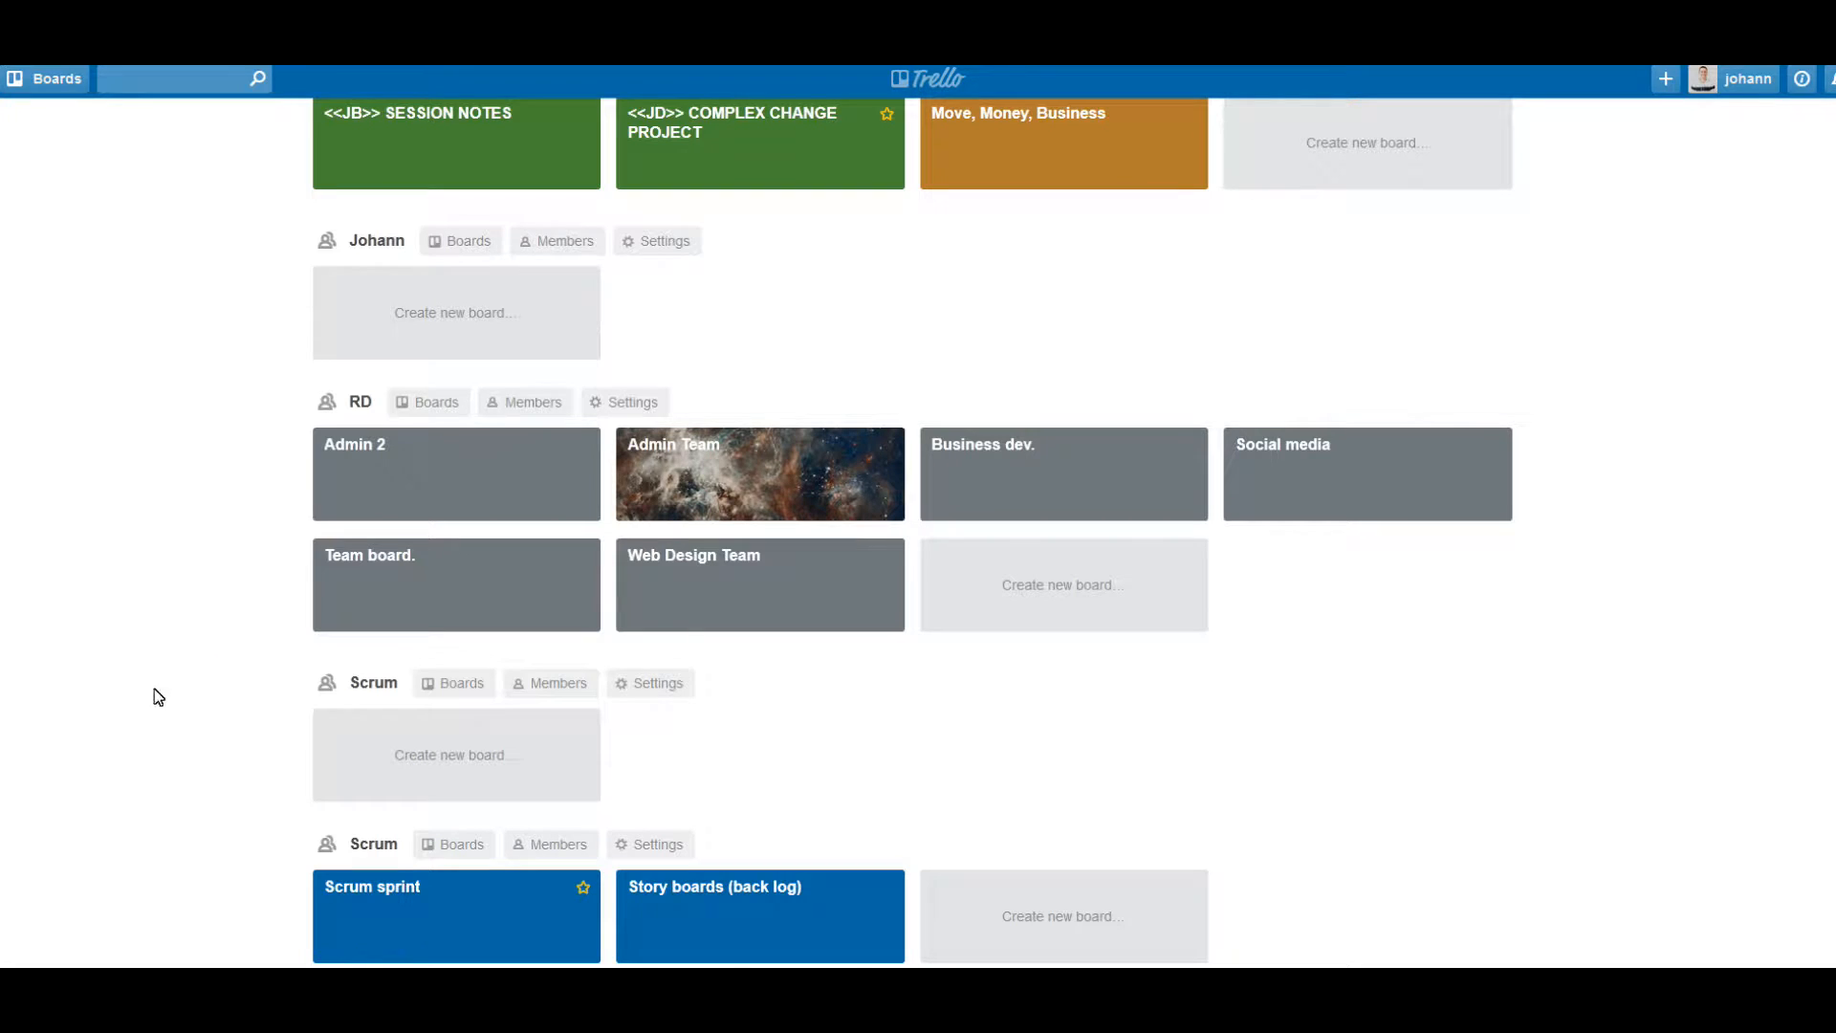
pyautogui.scroll(-3, 1398, 687)
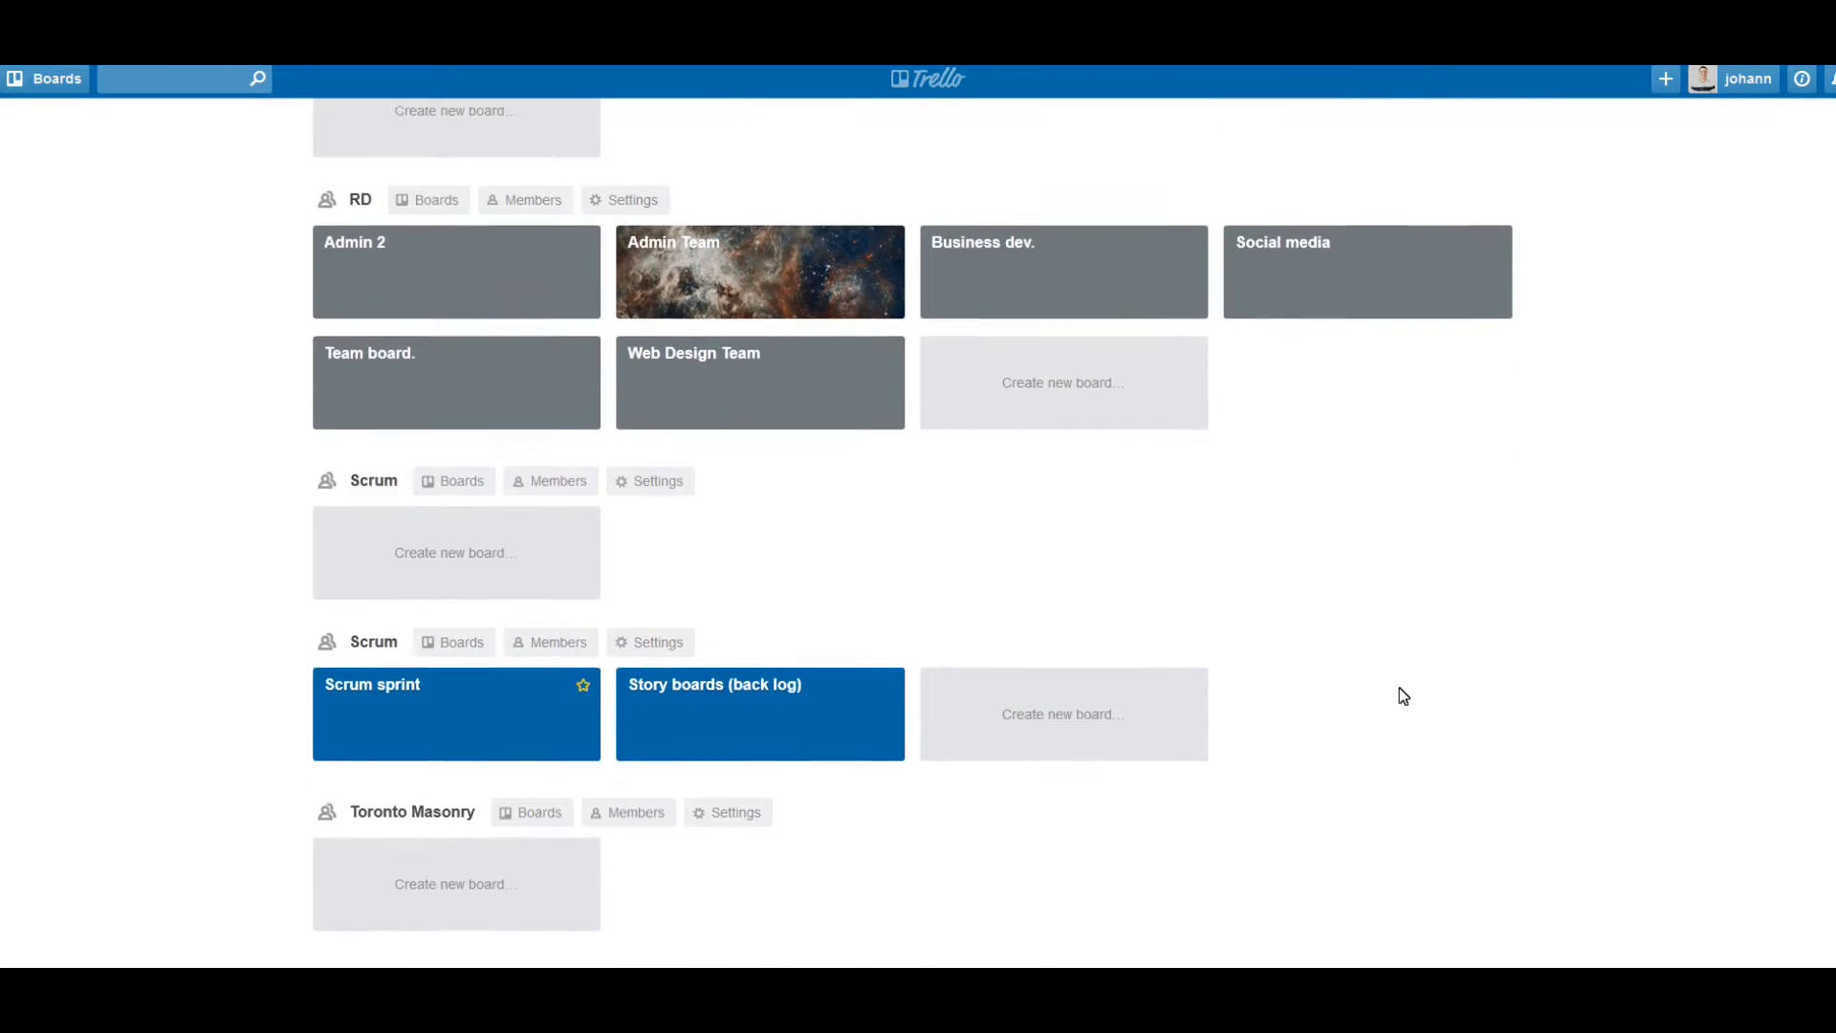
pyautogui.scroll(1, 1398, 687)
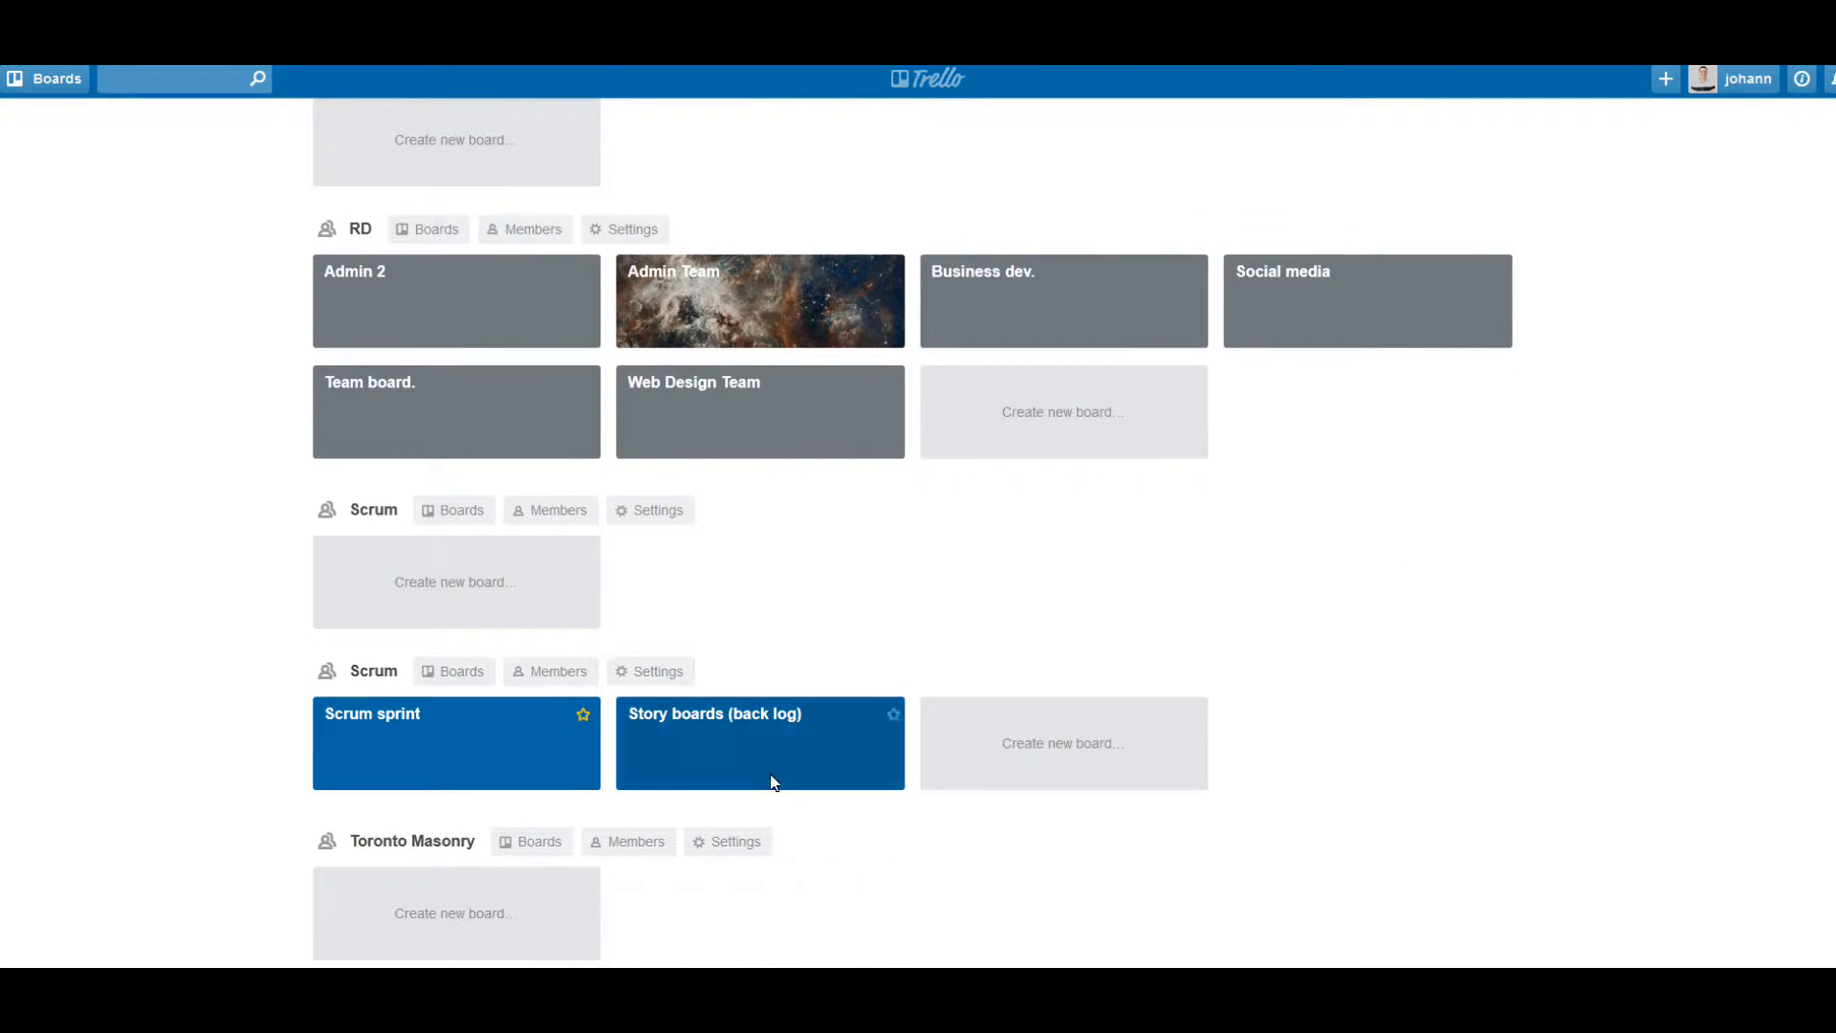
pyautogui.scroll(10, 1463, 606)
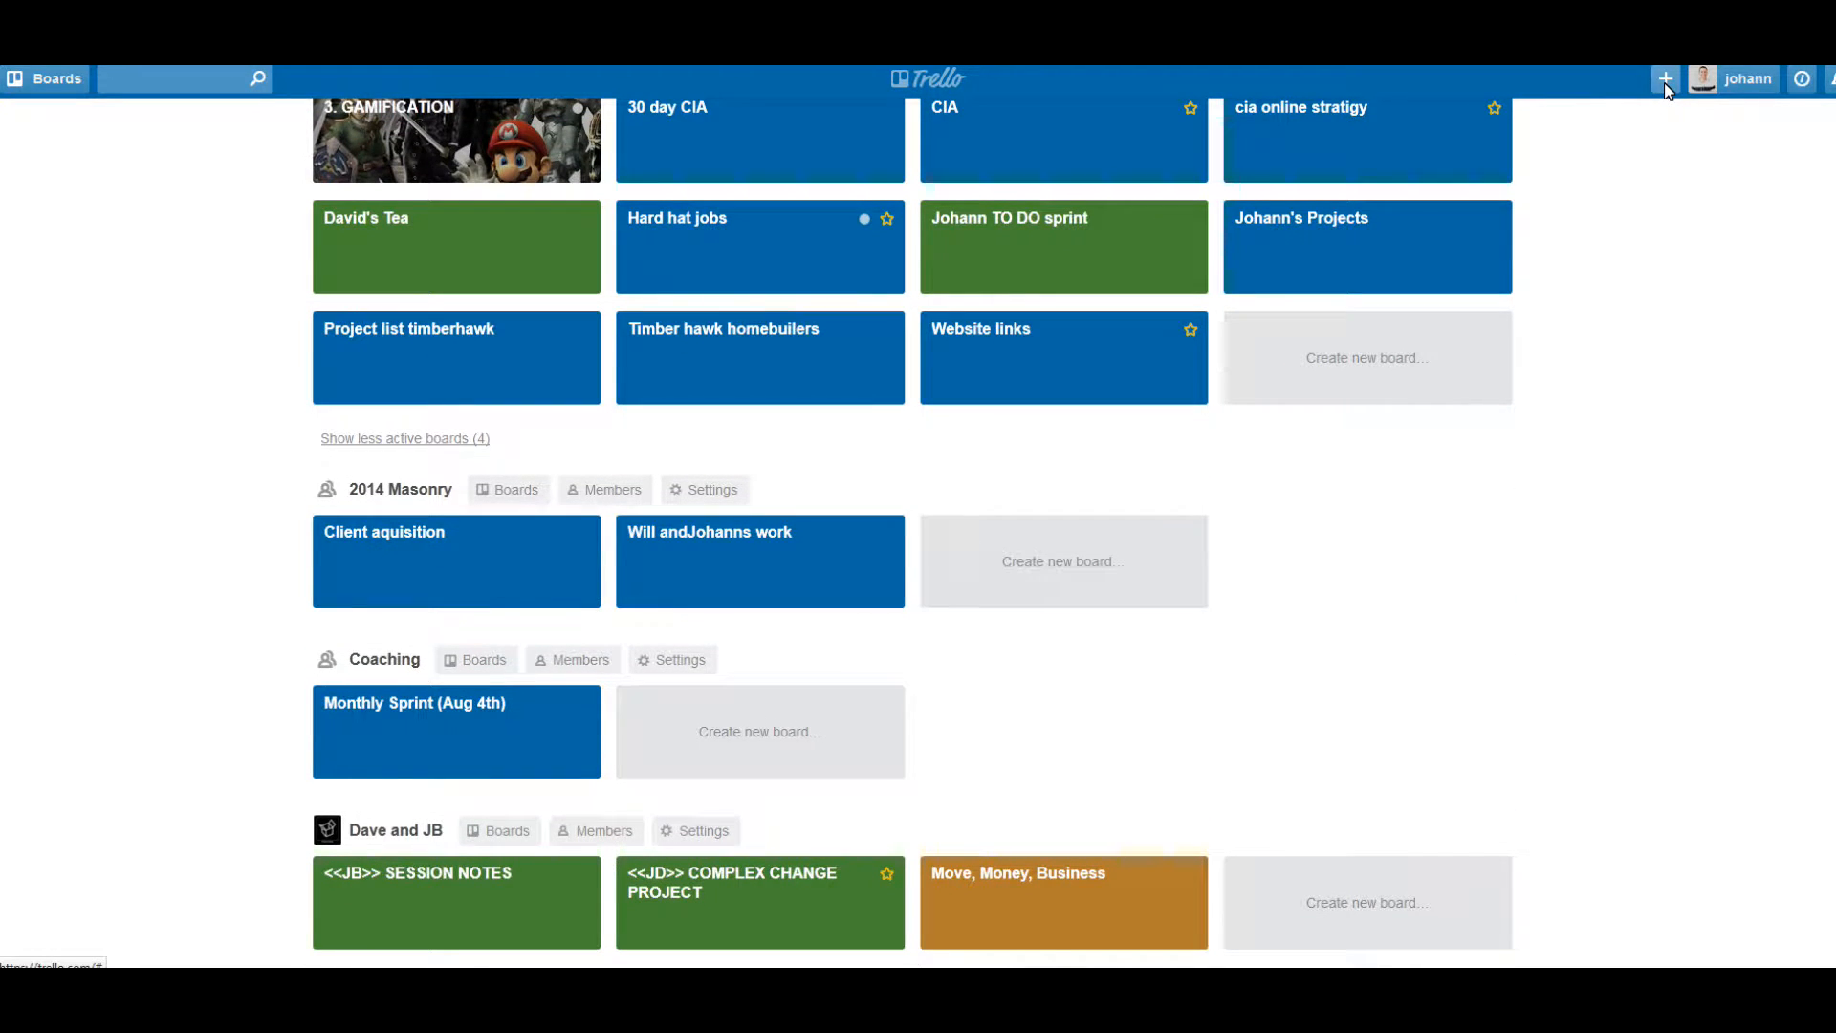
# Create a new board titled "Construction Guild" with the team set to (none).
pyautogui.click(1664, 82)
pyautogui.click(1639, 156)
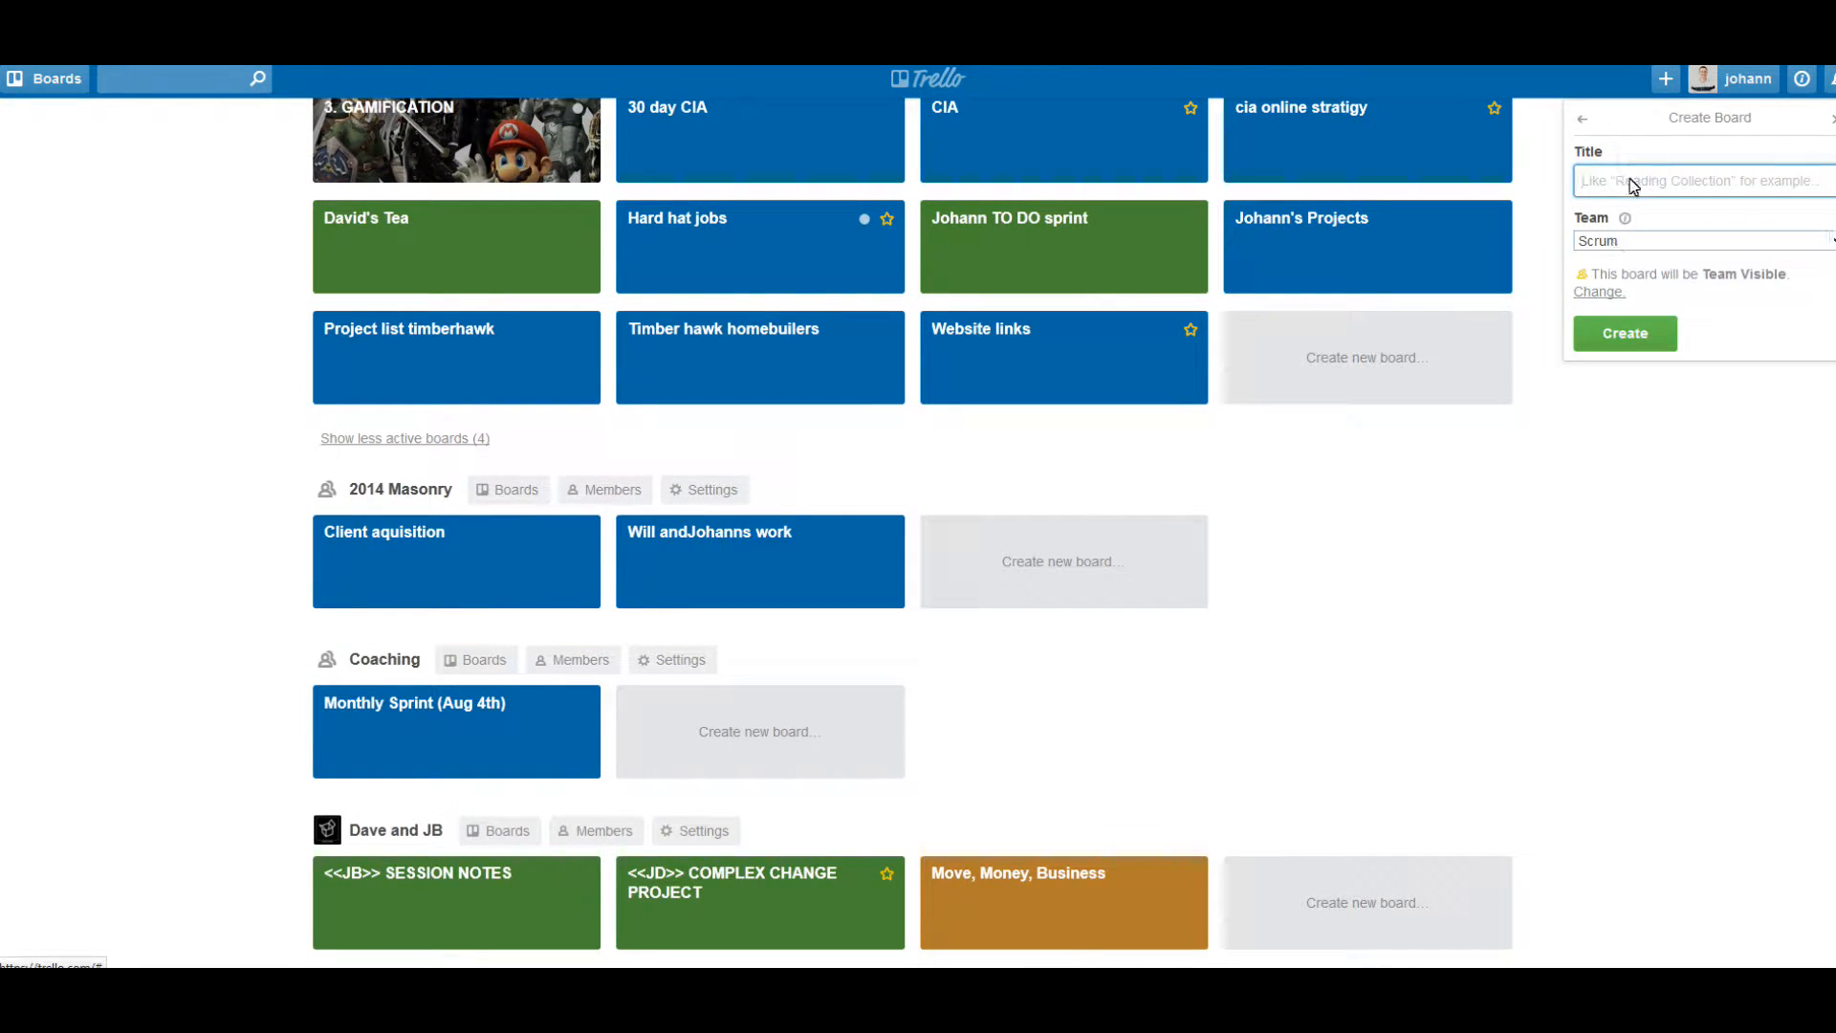
pyautogui.click(1634, 184)
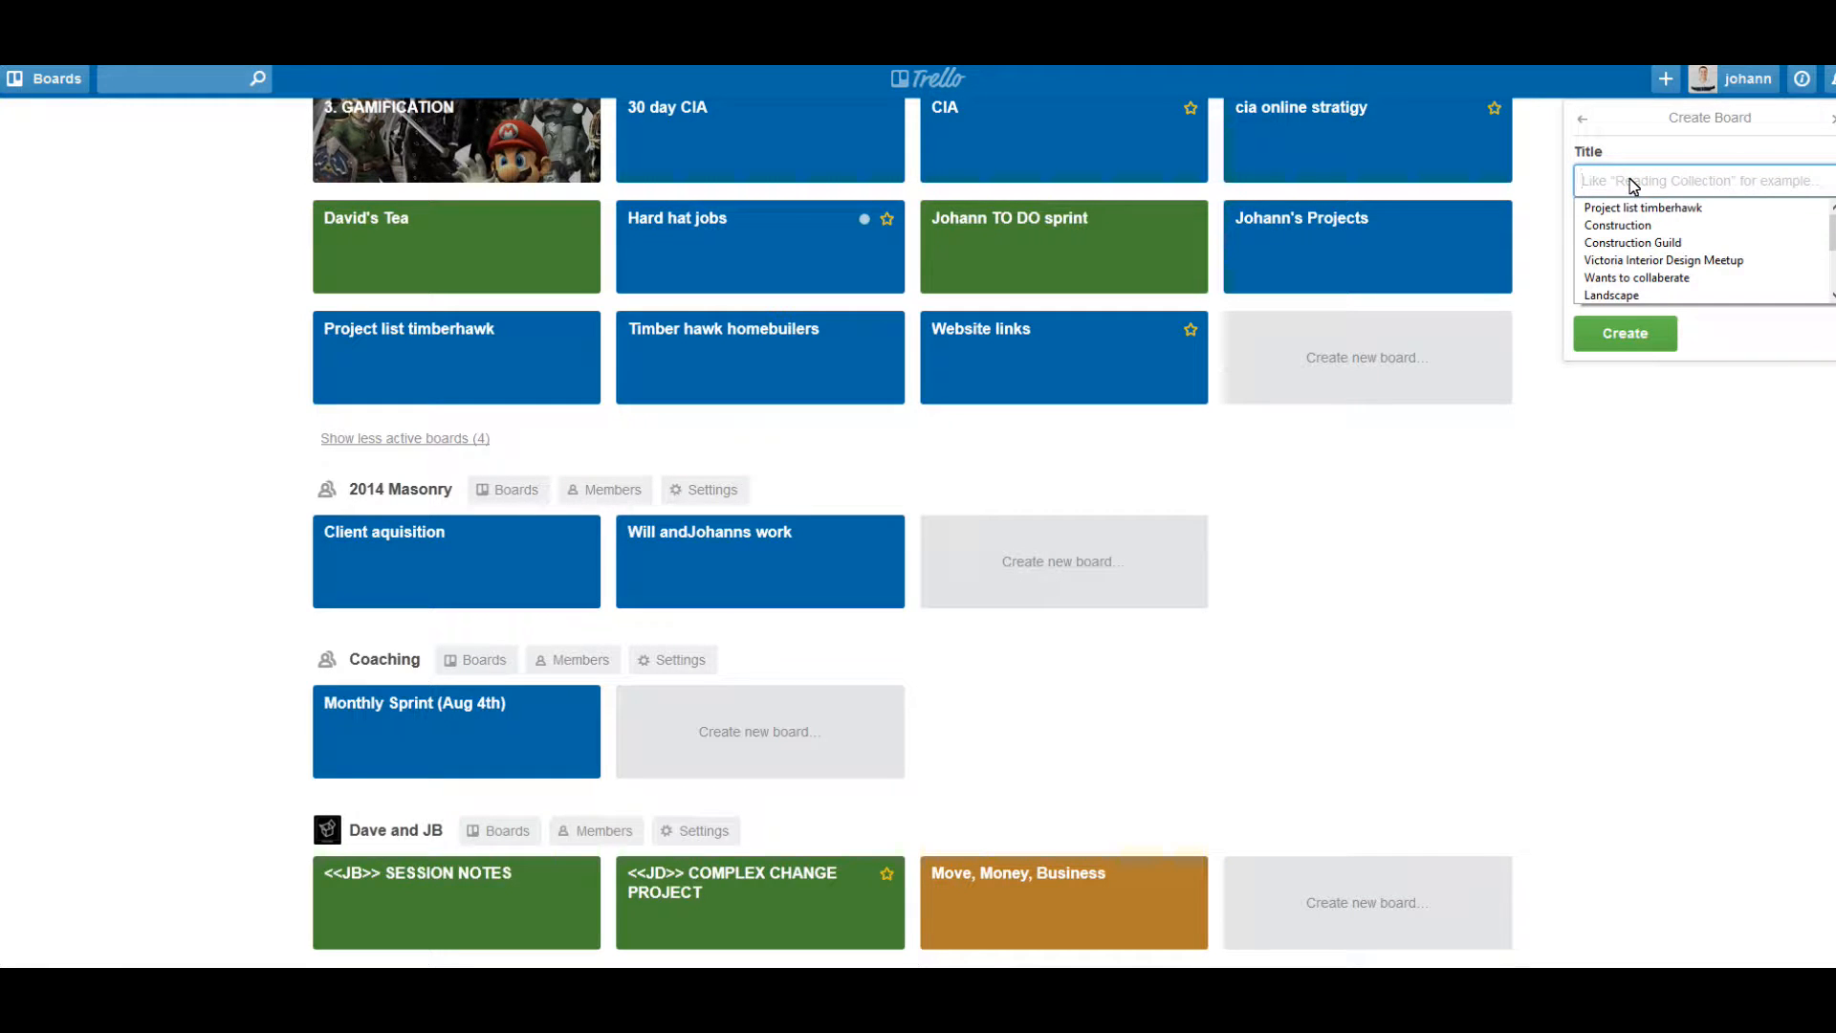
pyautogui.click(1635, 242)
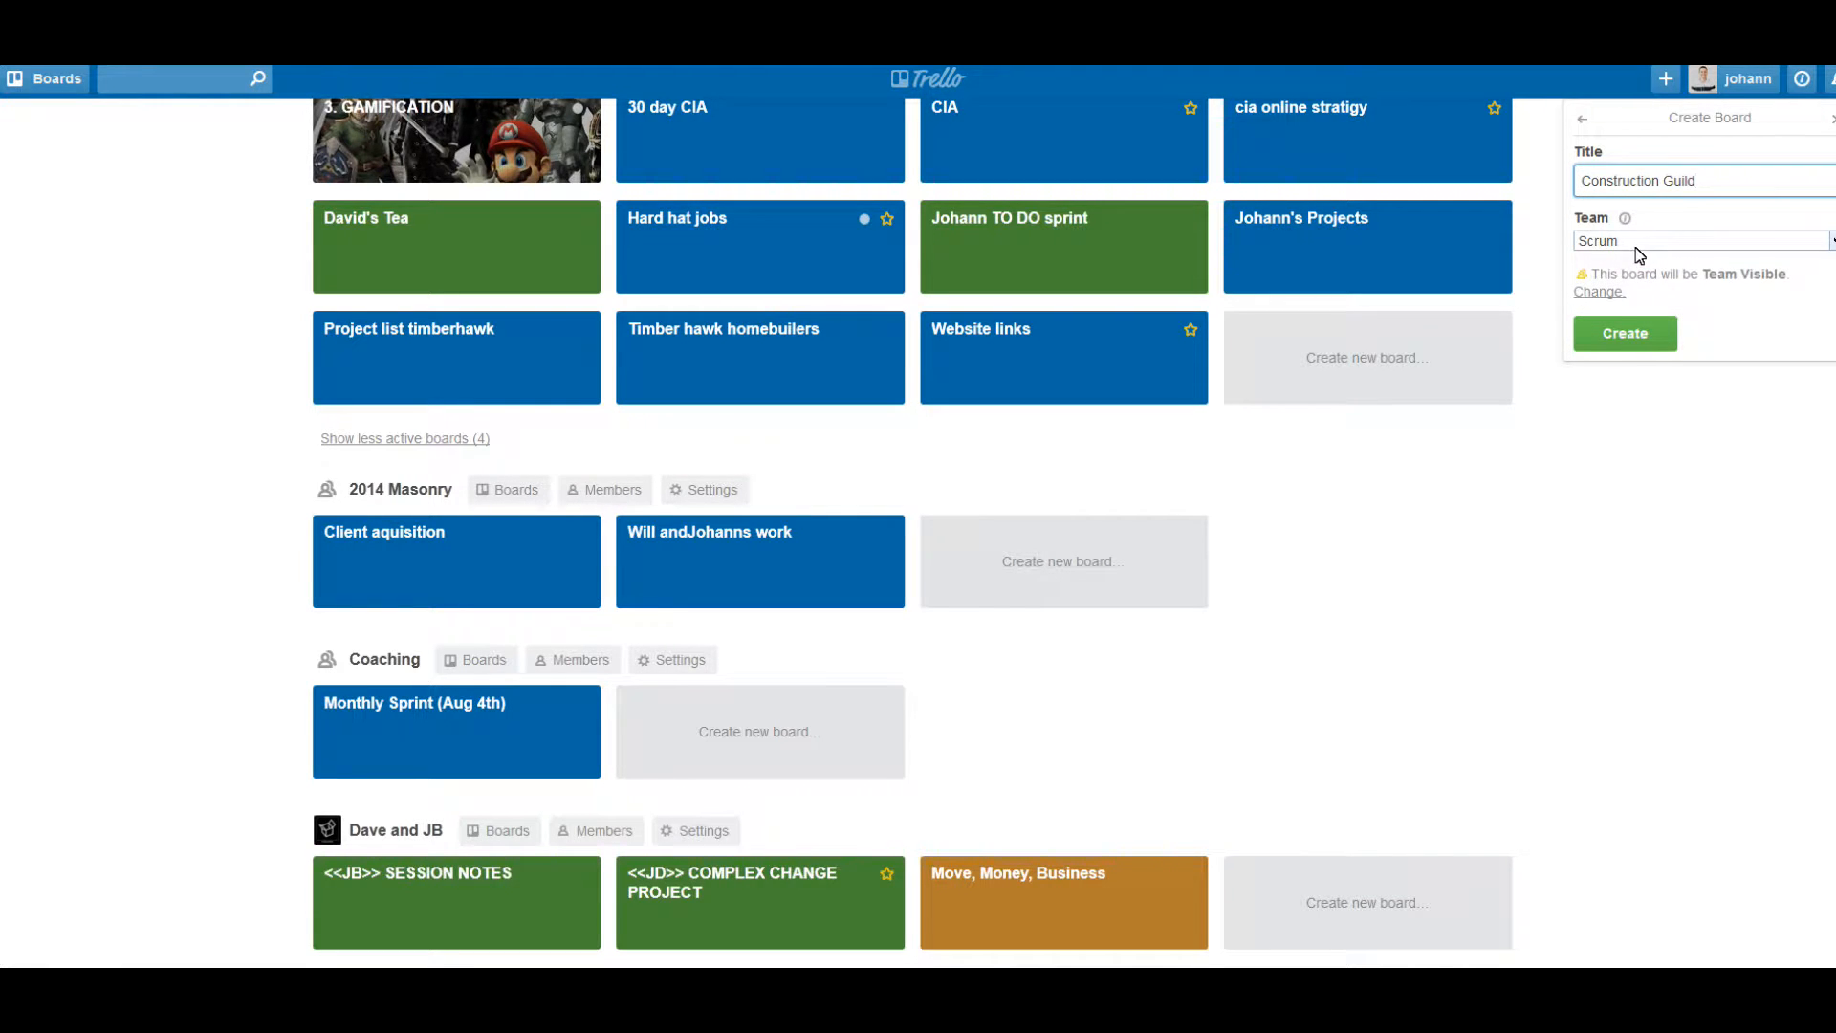
pyautogui.click(1635, 244)
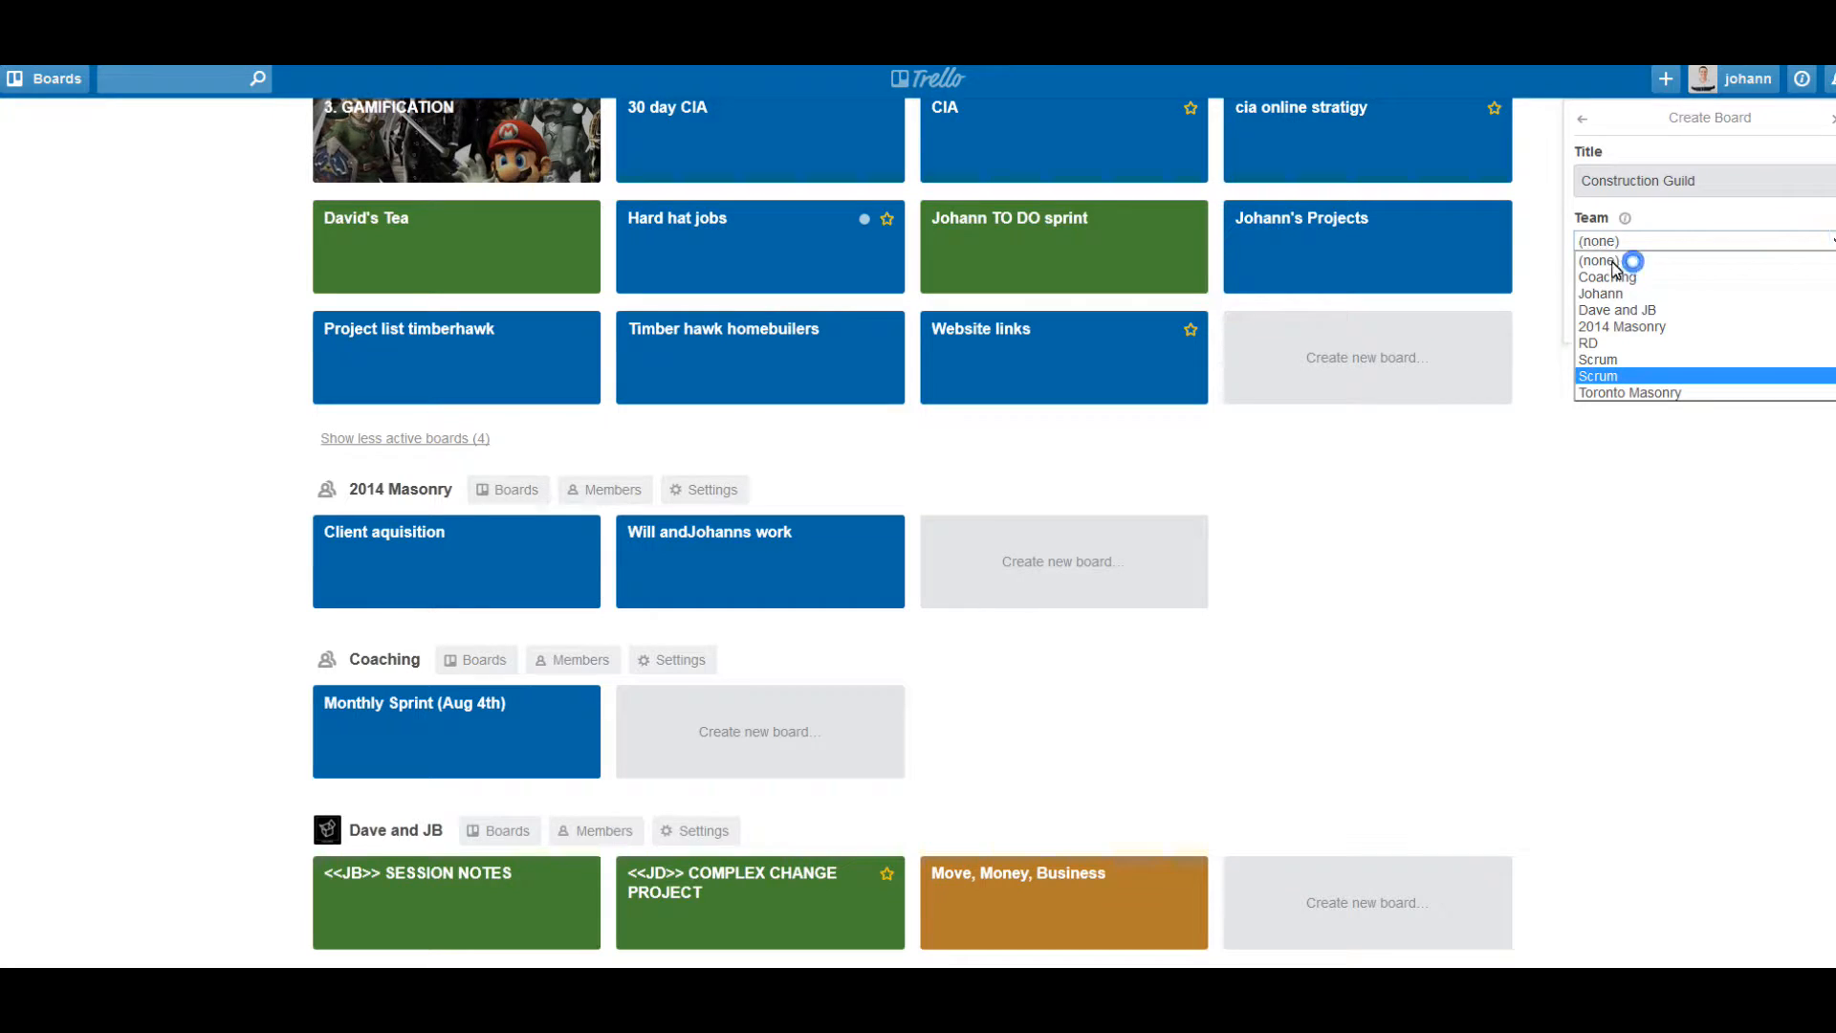
pyautogui.click(1614, 261)
pyautogui.click(1618, 316)
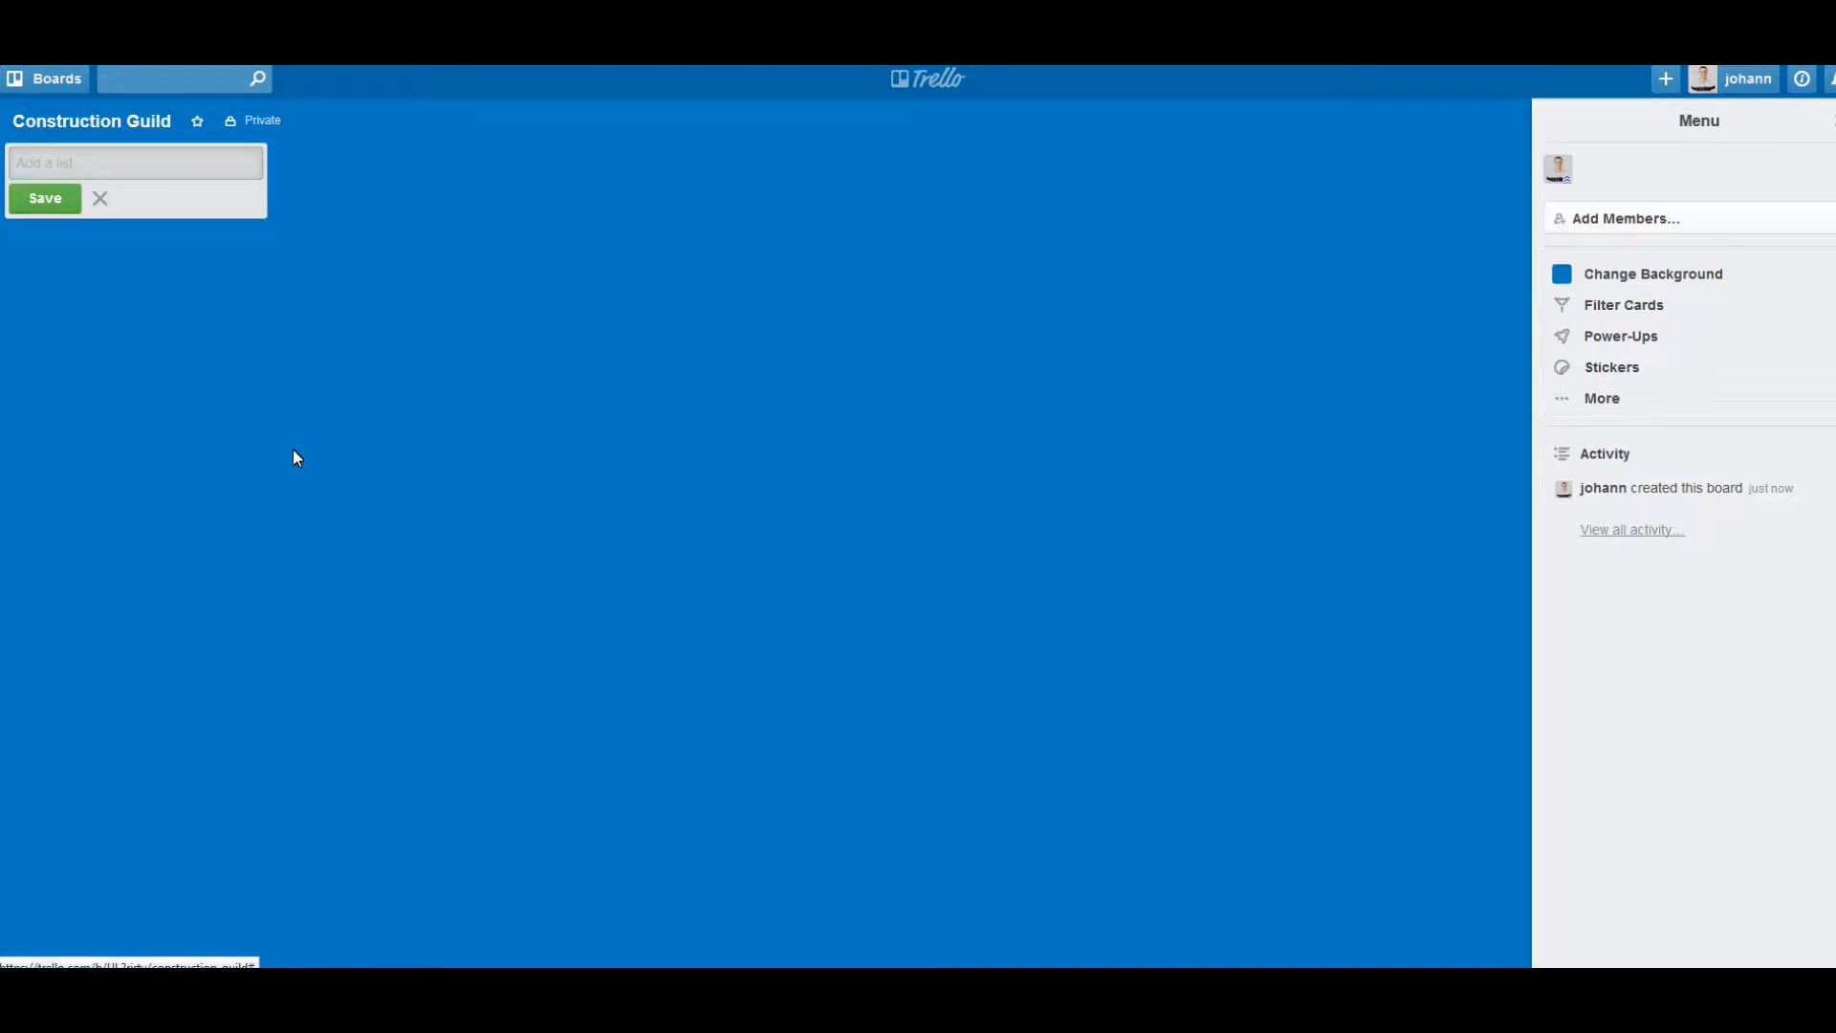
# View the board's form for adding members and close it without inviting anyone.
pyautogui.click(1574, 218)
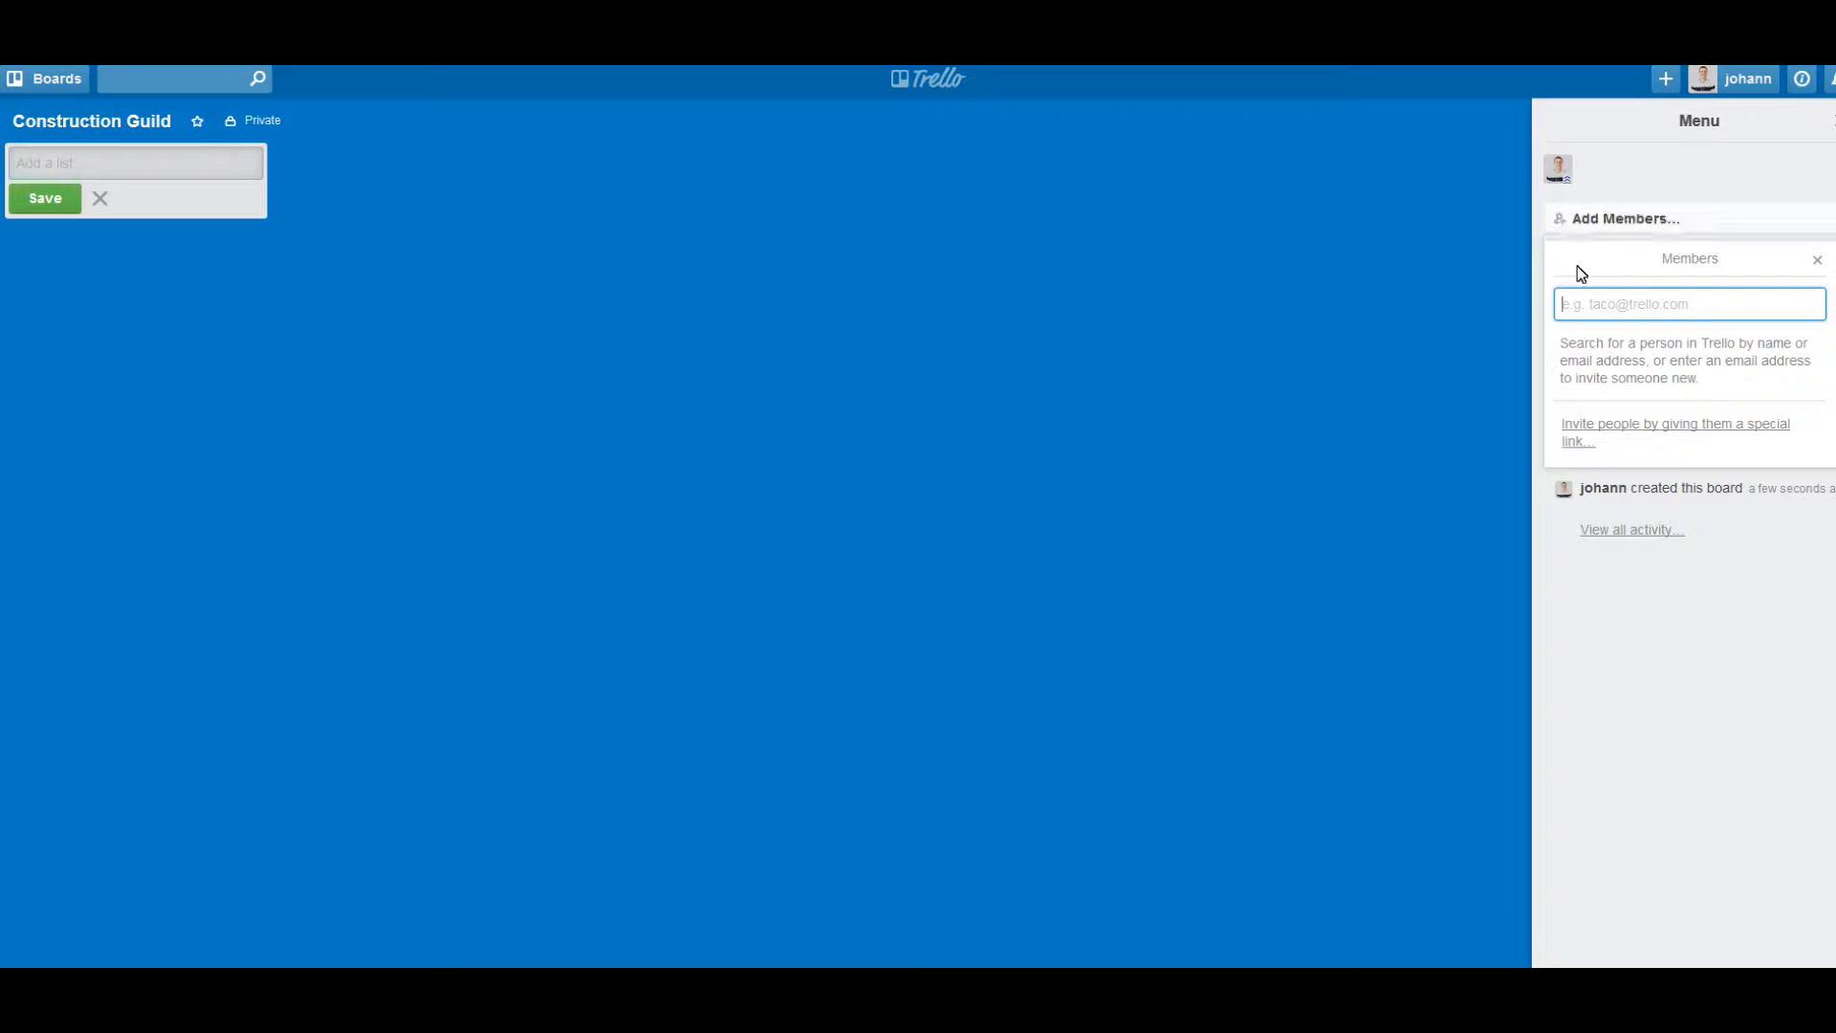
pyautogui.click(1817, 261)
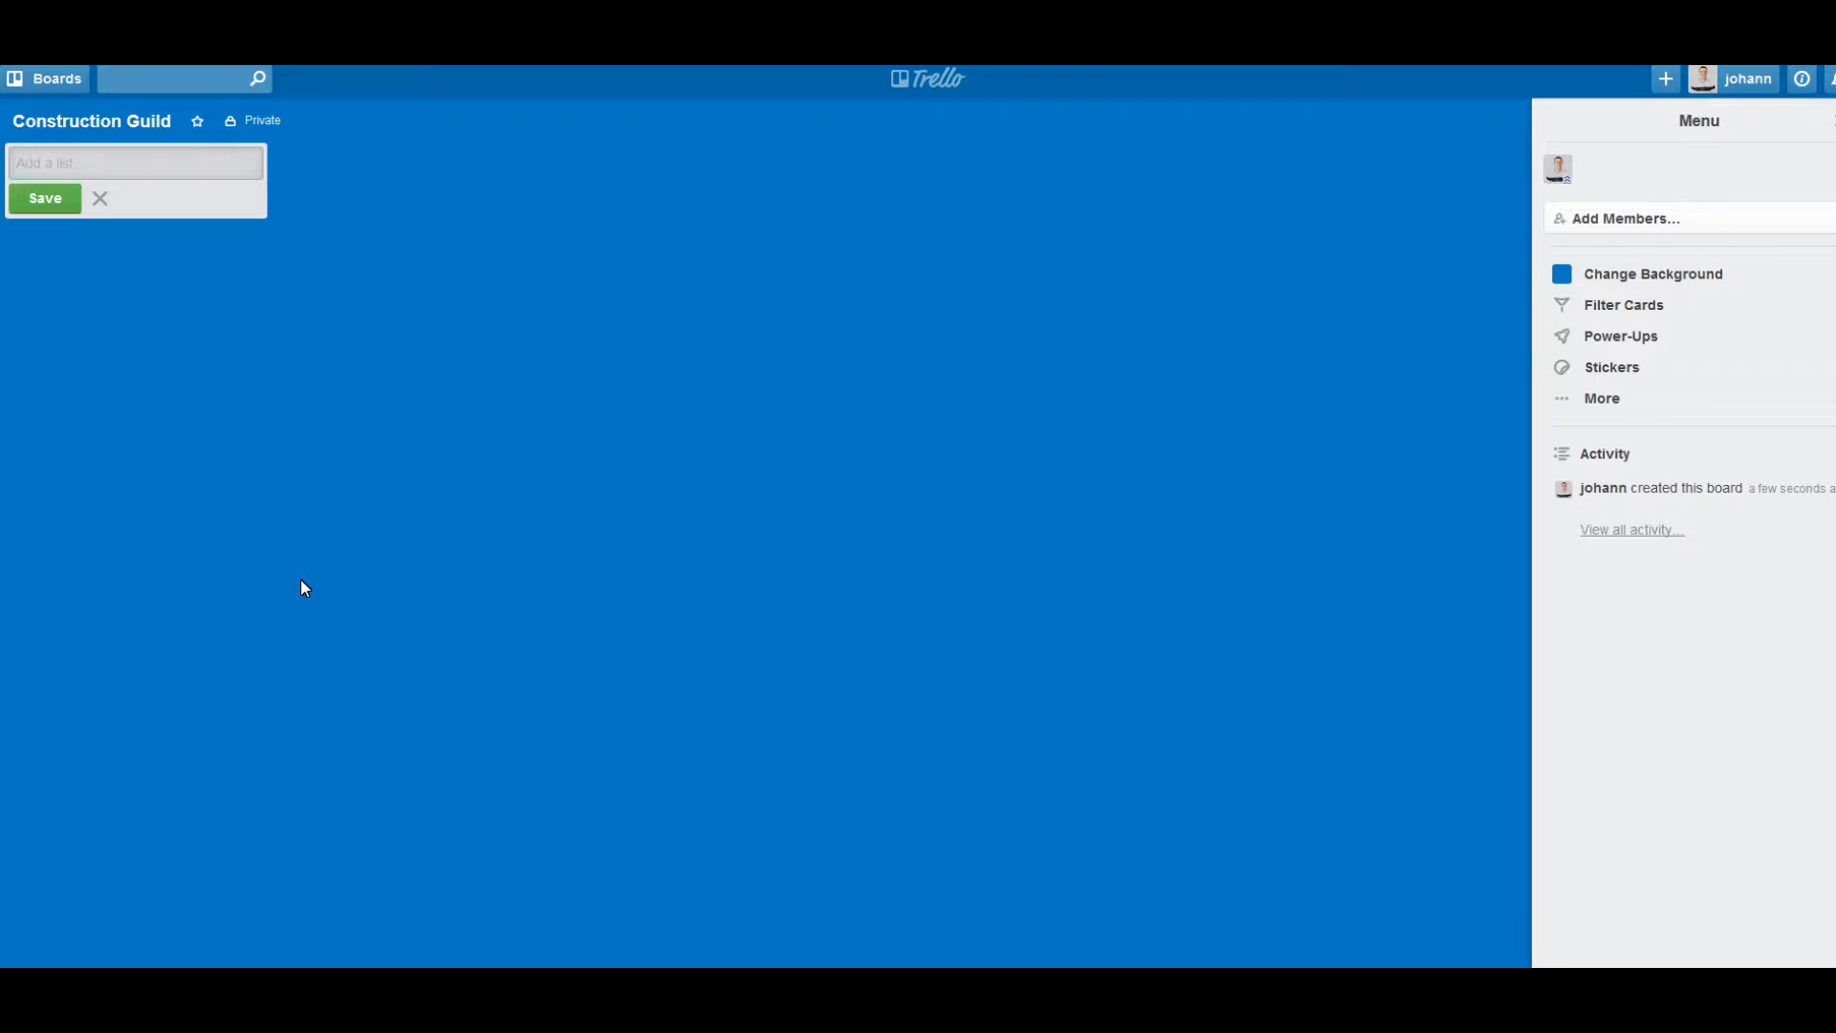
# Add four lists named 1, 2, 3 and 4 to the Construction Guild board.
pyautogui.click(164, 168)
pyautogui.write('1')
pyautogui.press('Return')
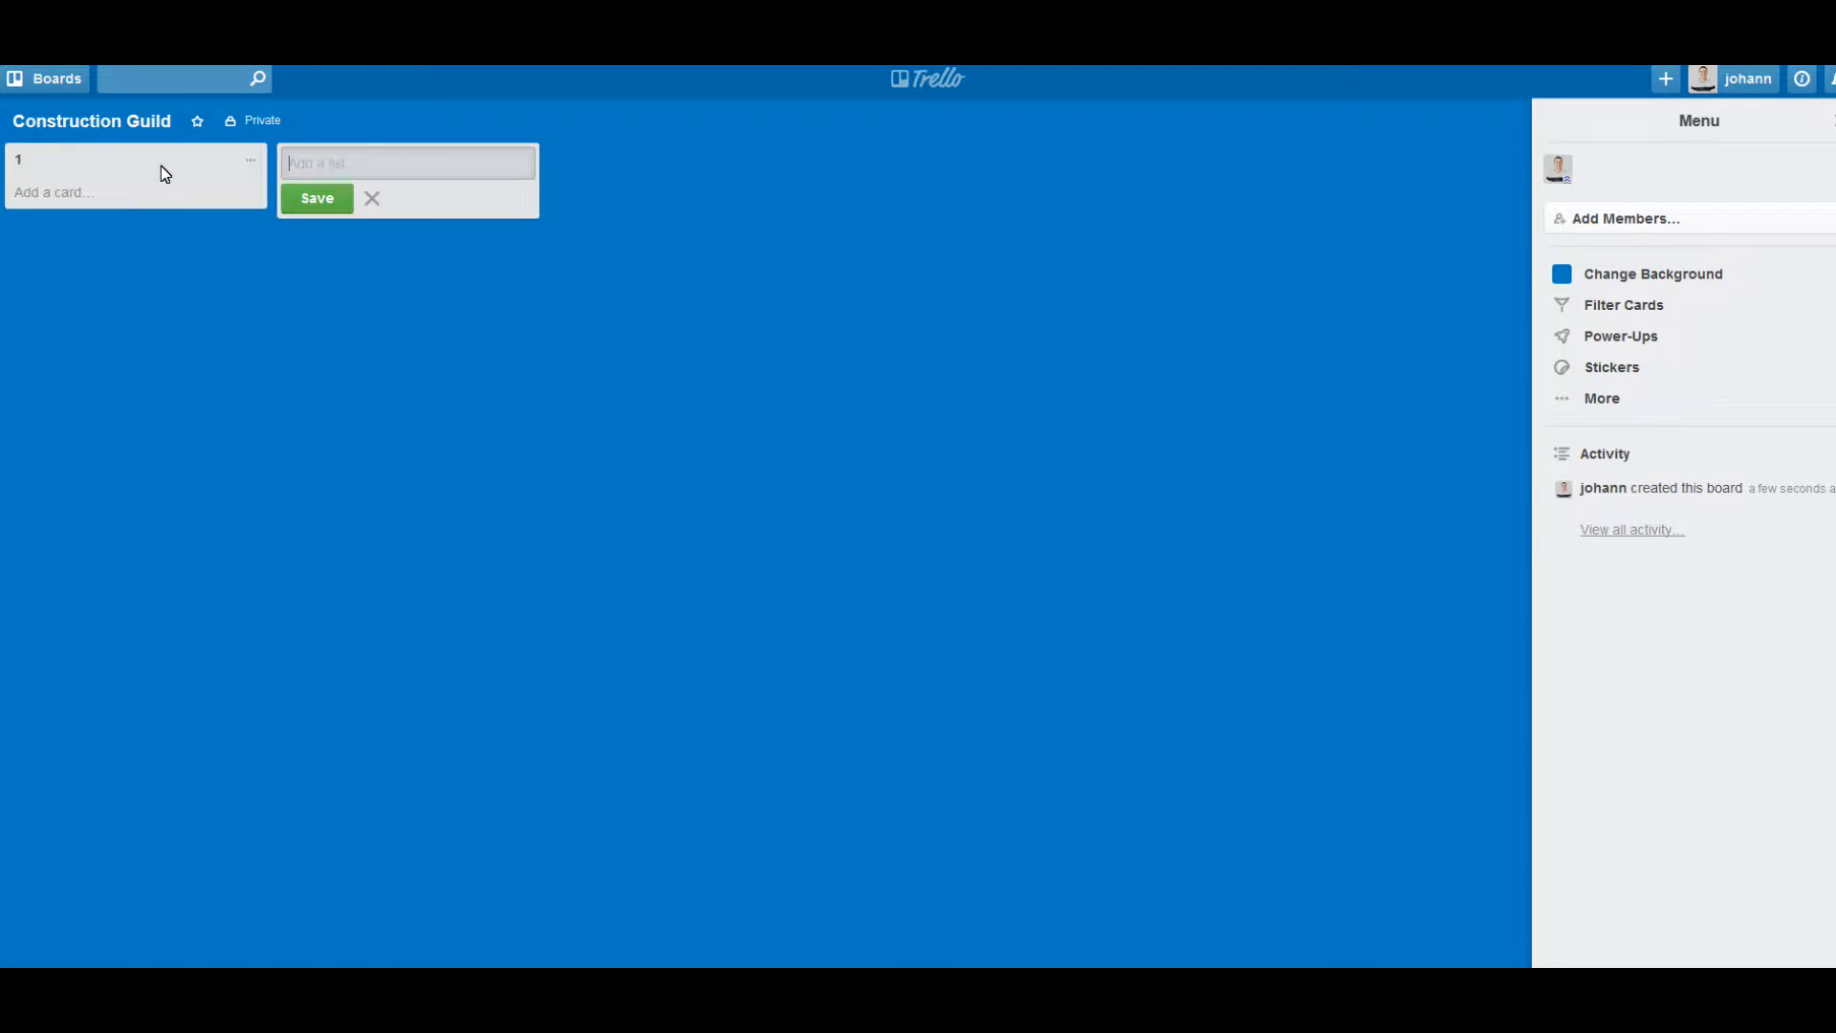
pyautogui.write('2')
pyautogui.press('Return')
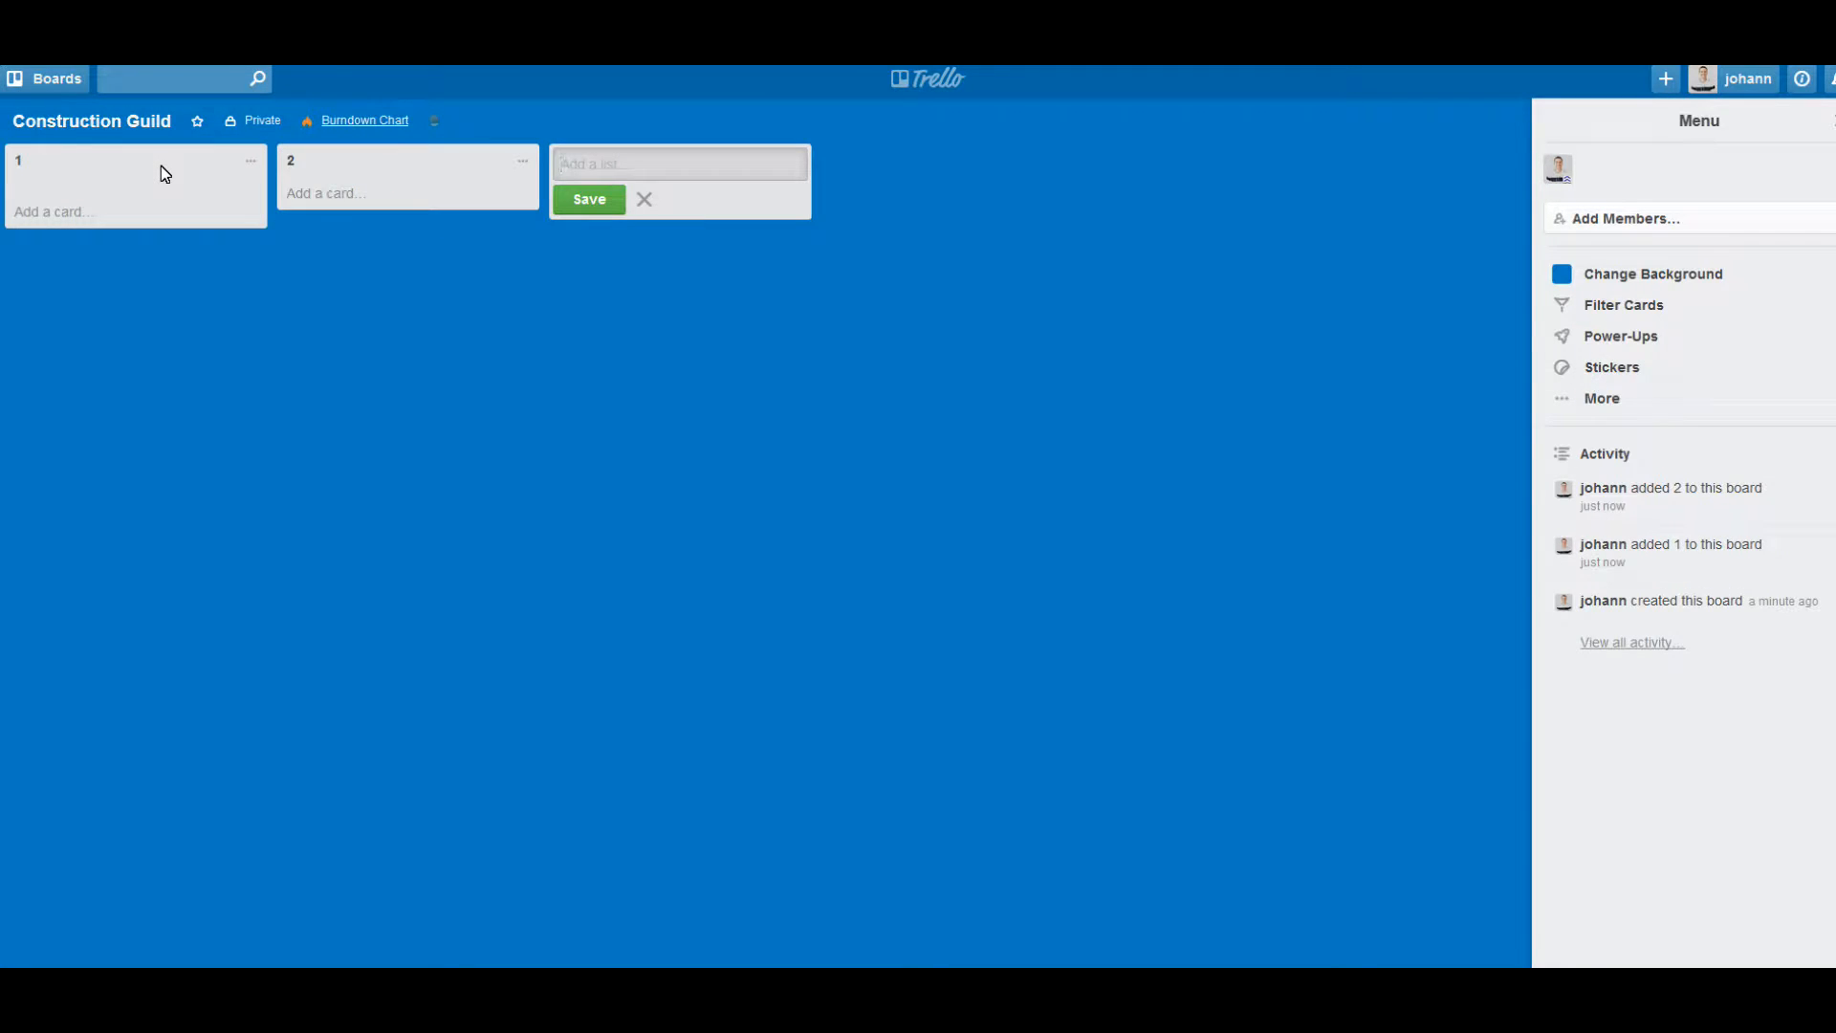
pyautogui.write('3')
pyautogui.press('Return')
pyautogui.write('4')
pyautogui.press('Return')
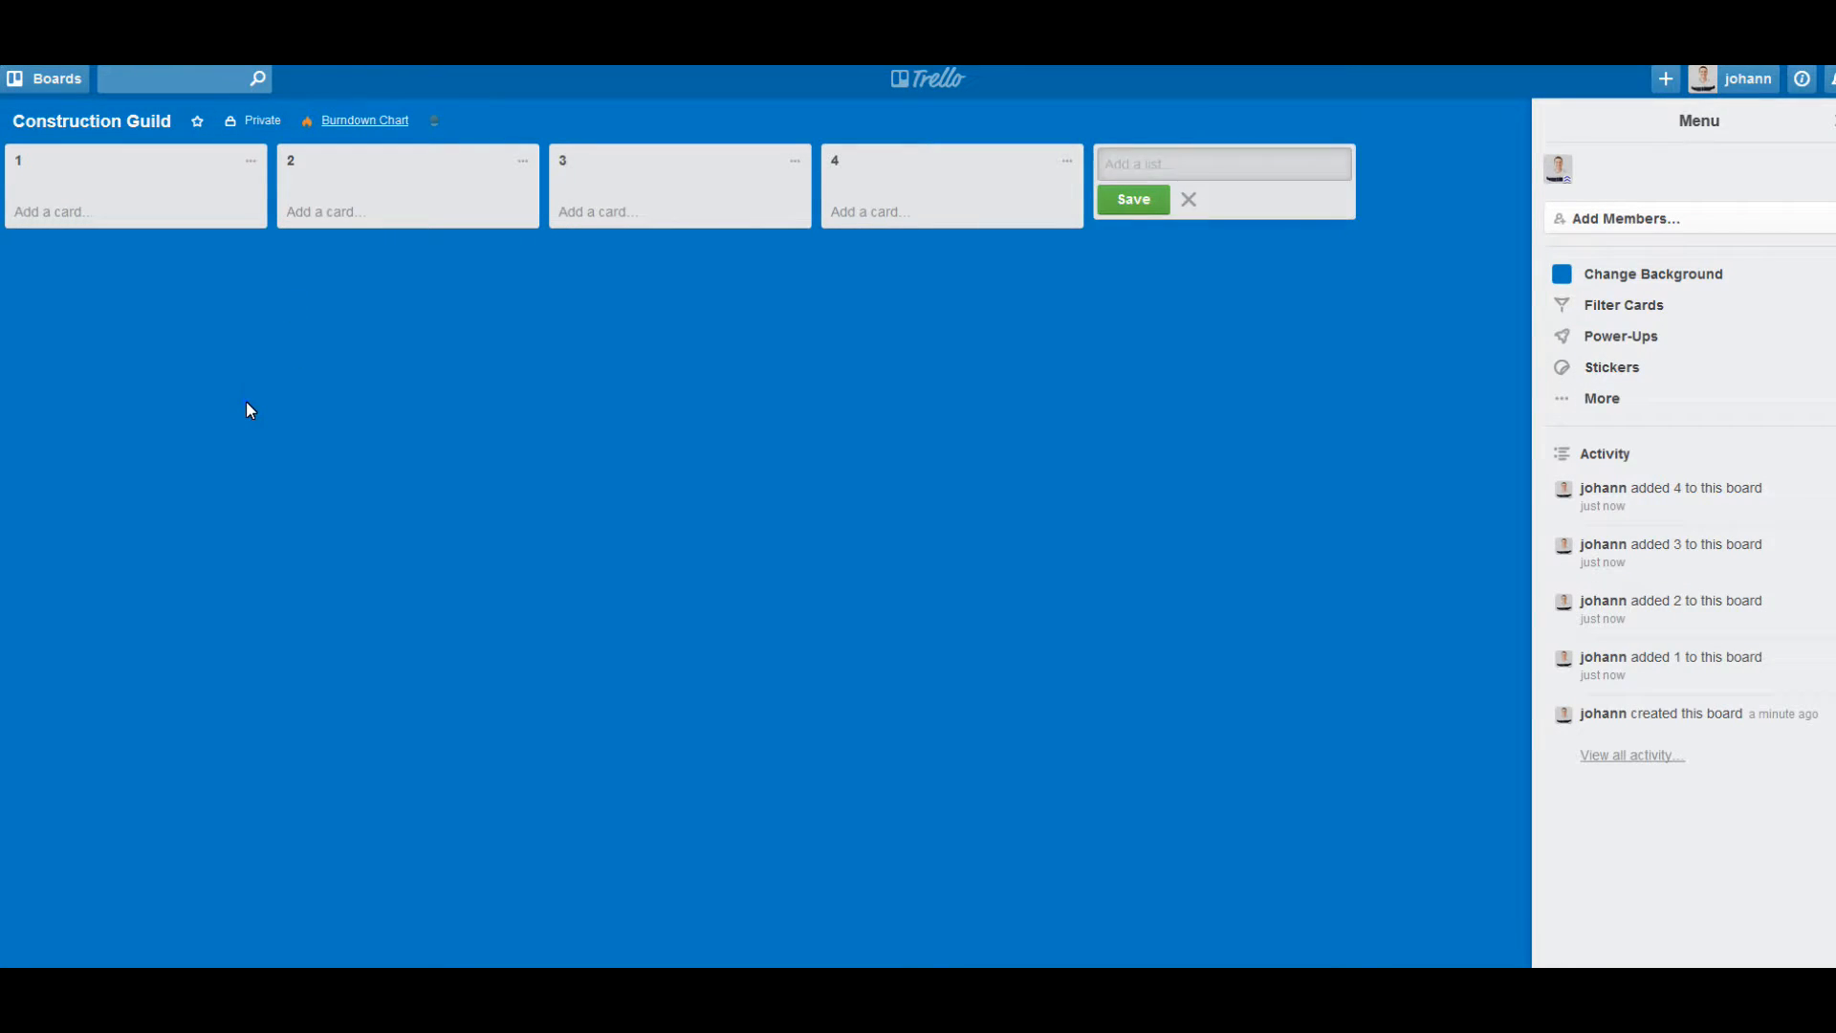
pyautogui.click(244, 400)
# Add two cards named 1.1 and 1.2 to list 1.
pyautogui.click(72, 198)
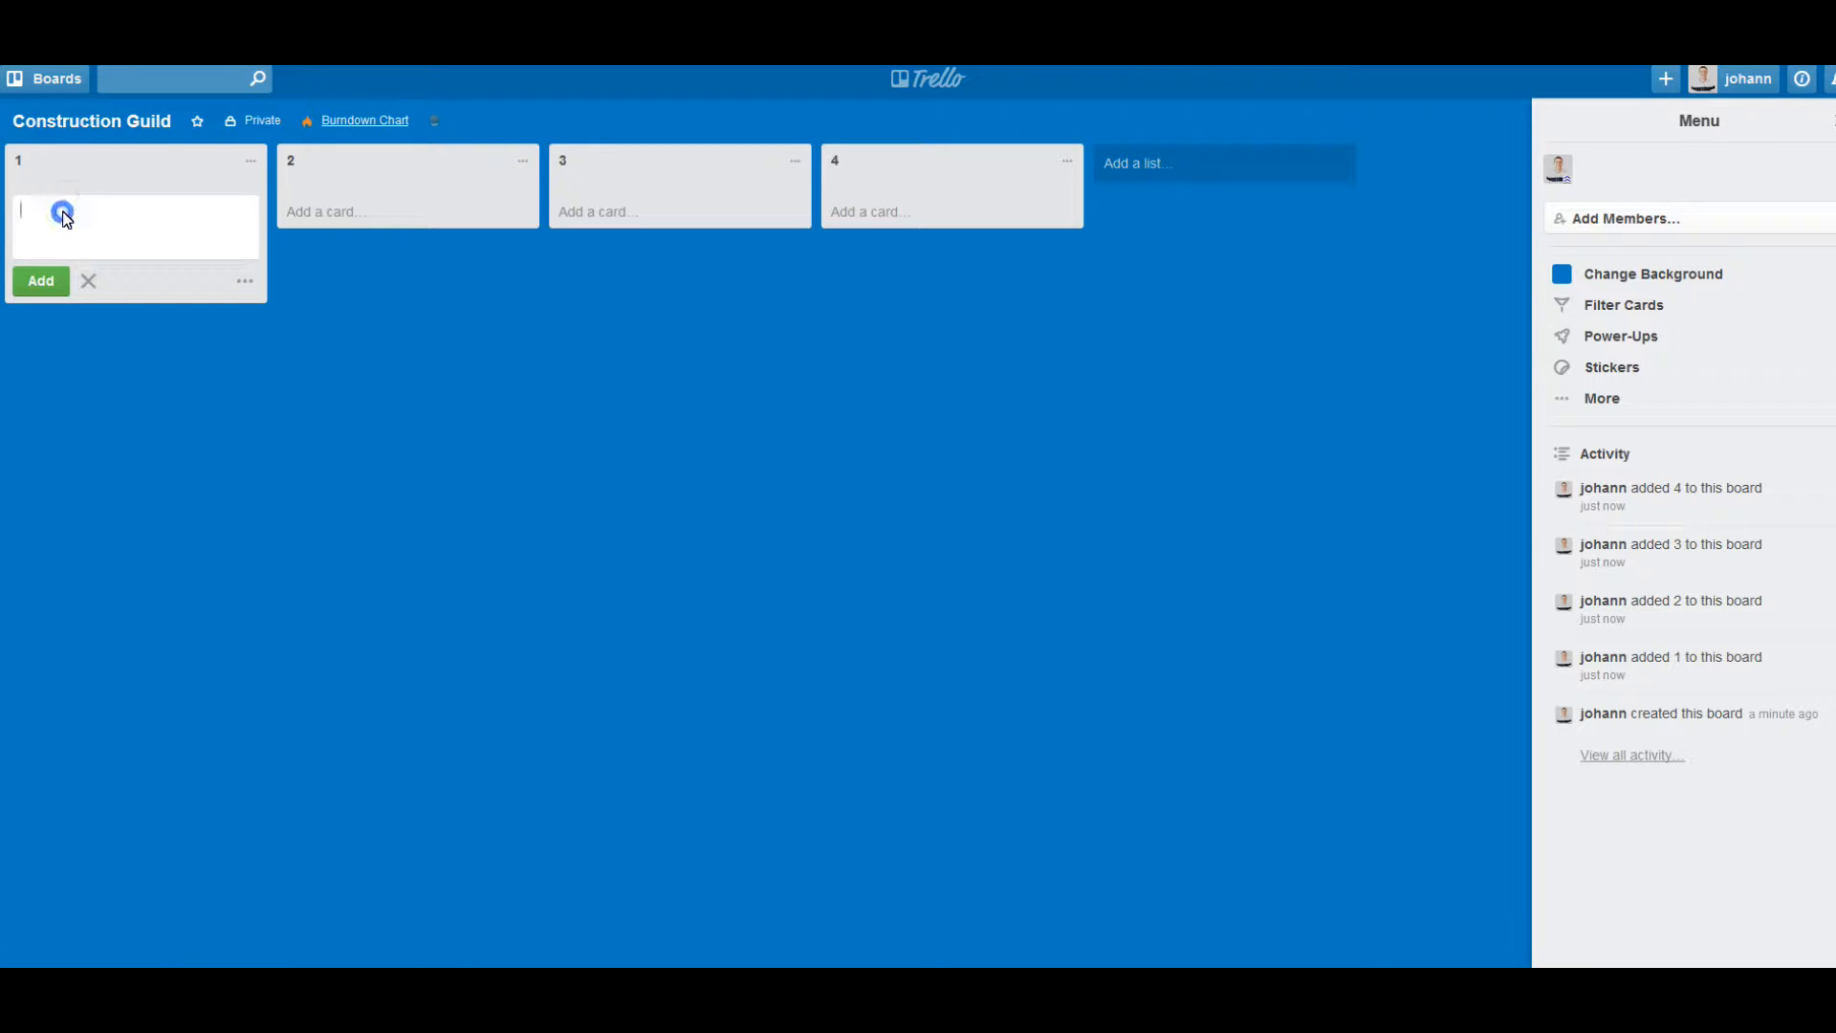
pyautogui.write('1.1')
pyautogui.press('Return')
pyautogui.write('1.2')
pyautogui.press('Return')
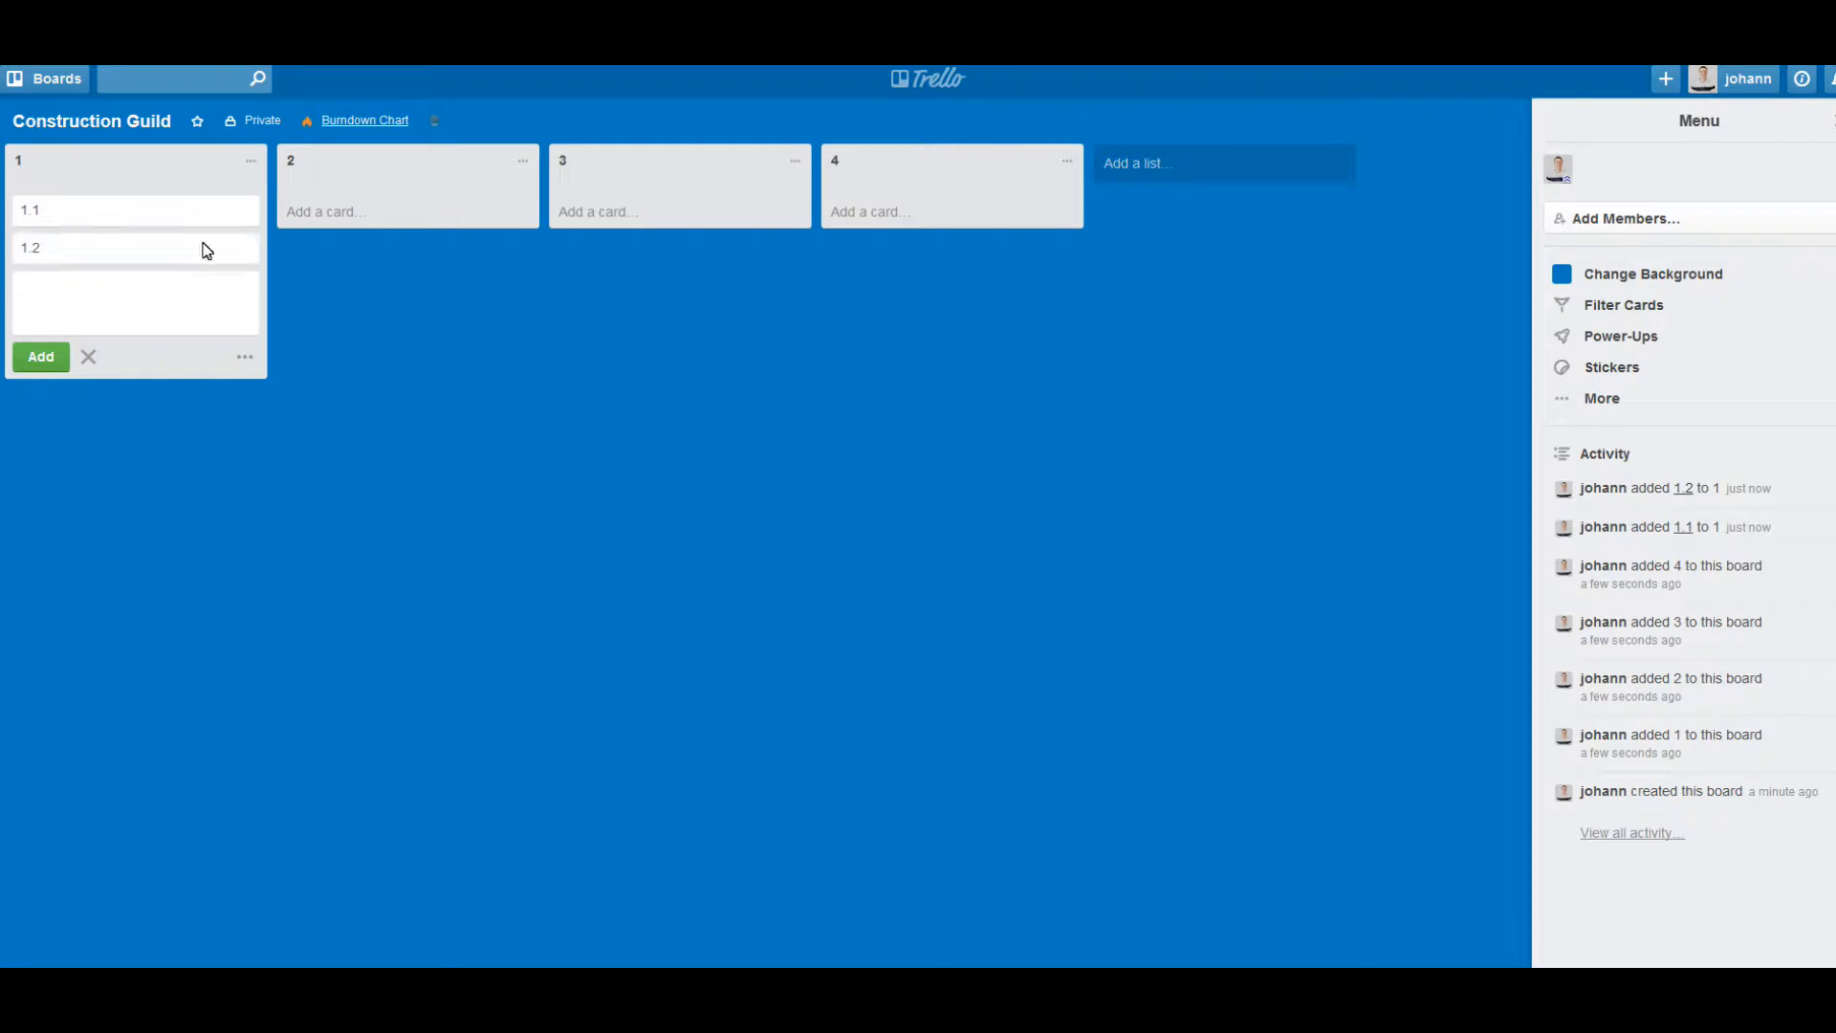
pyautogui.click(400, 463)
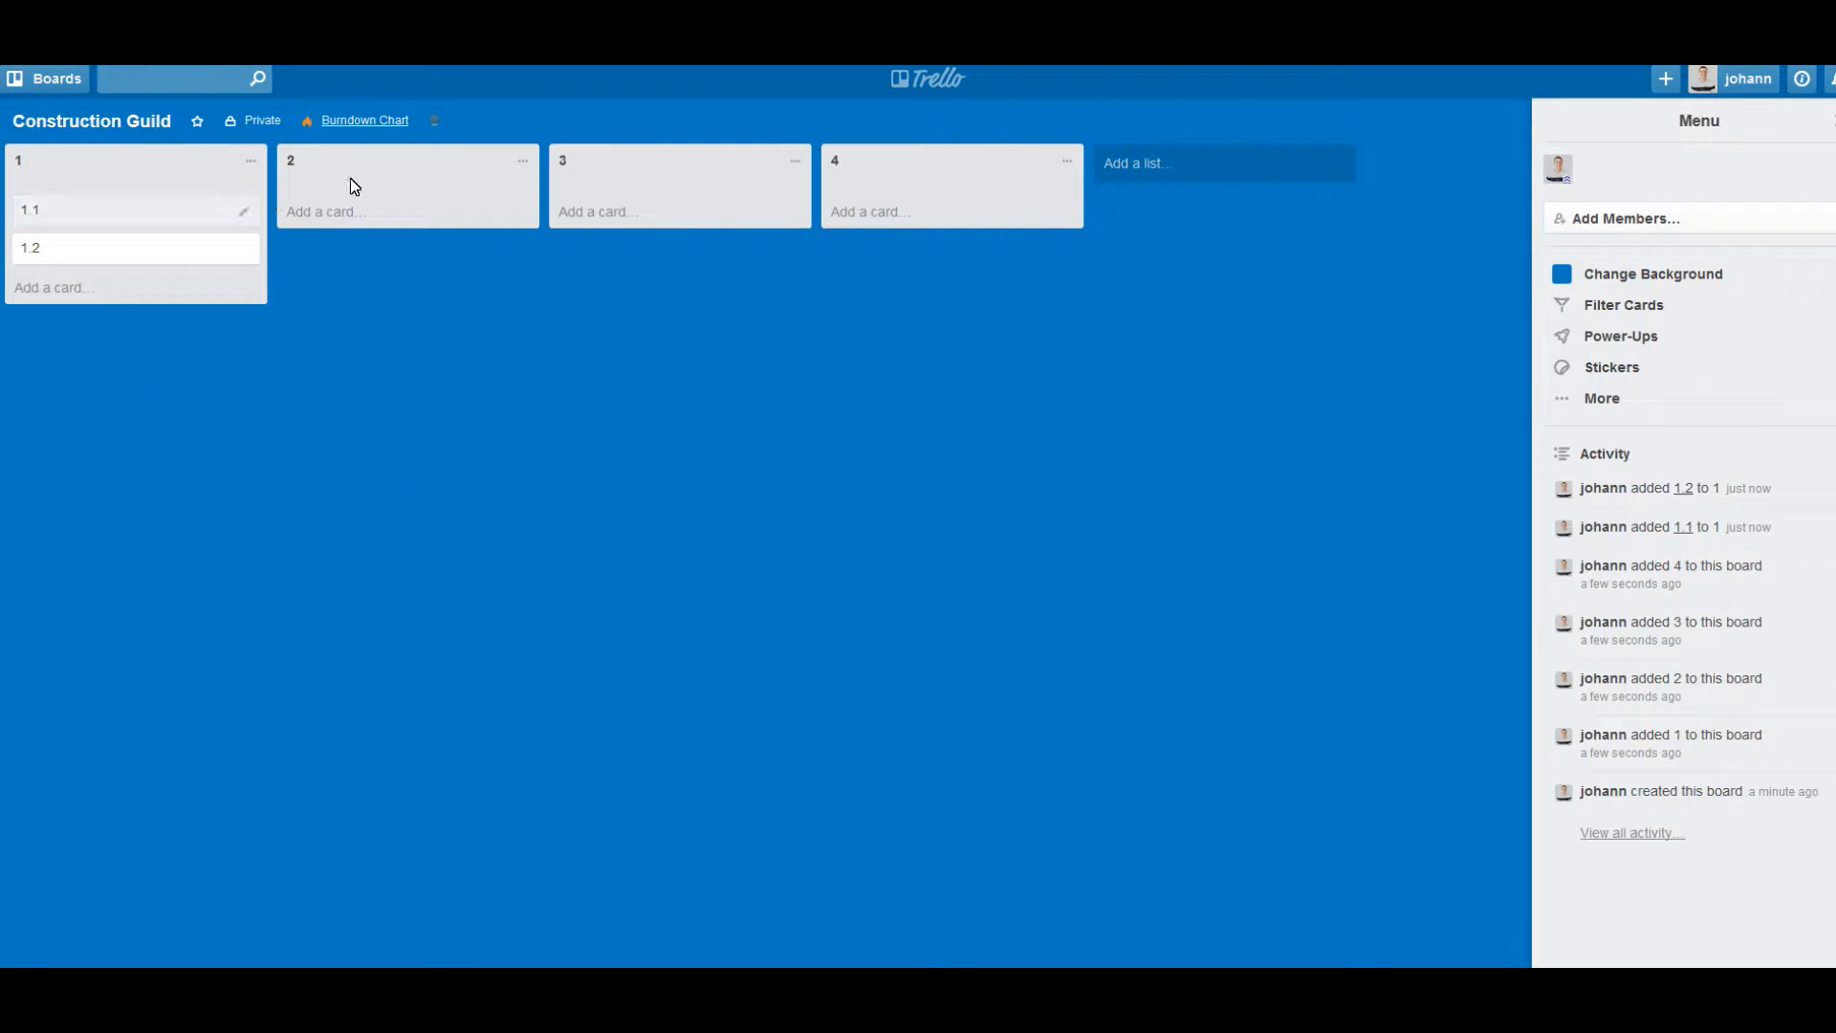
# Rearrange the lists into the order 2, 3, 1, 4 and move cards 1.1 and 1.2 from list 1 to list 3.
pyautogui.moveTo(177, 161); pyautogui.dragTo(405, 181)
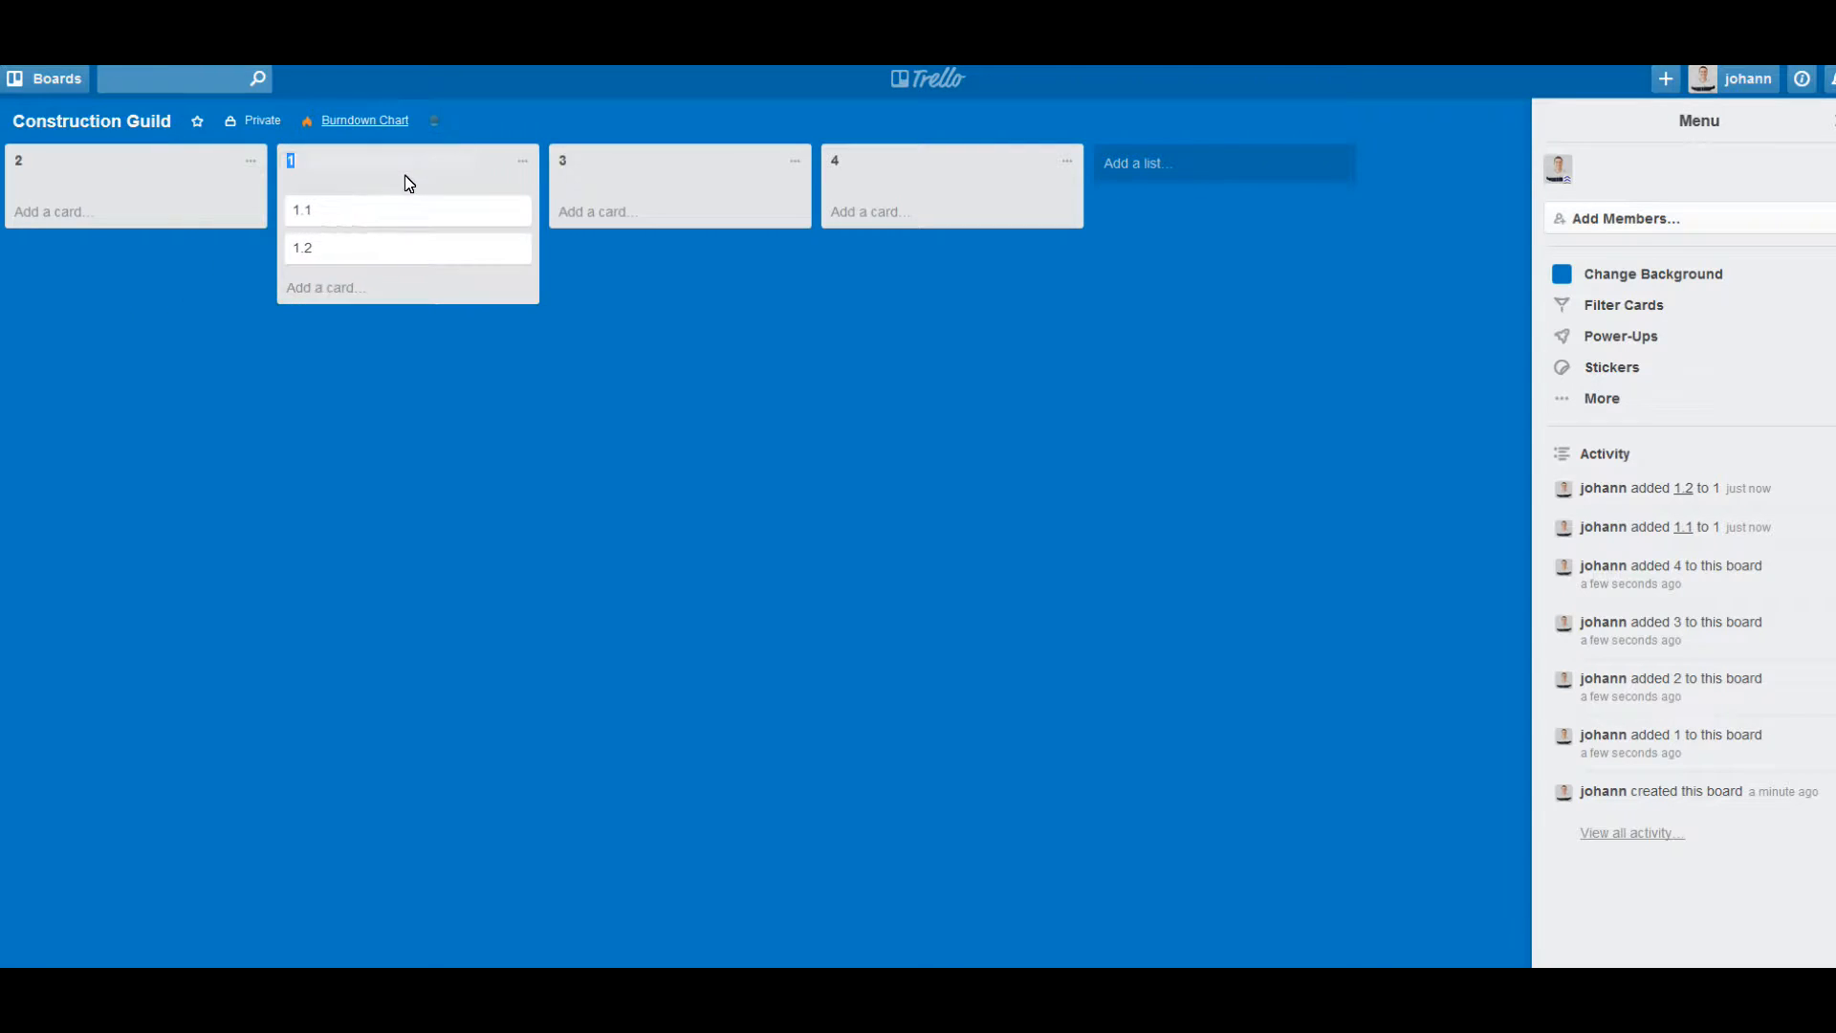
pyautogui.moveTo(656, 163); pyautogui.dragTo(348, 159)
pyautogui.moveTo(656, 211); pyautogui.dragTo(464, 224)
pyautogui.moveTo(639, 213); pyautogui.dragTo(396, 208)
# Rename the four lists, in their current order, to "to do", "working on", "done" and "backlog".
pyautogui.click(174, 174)
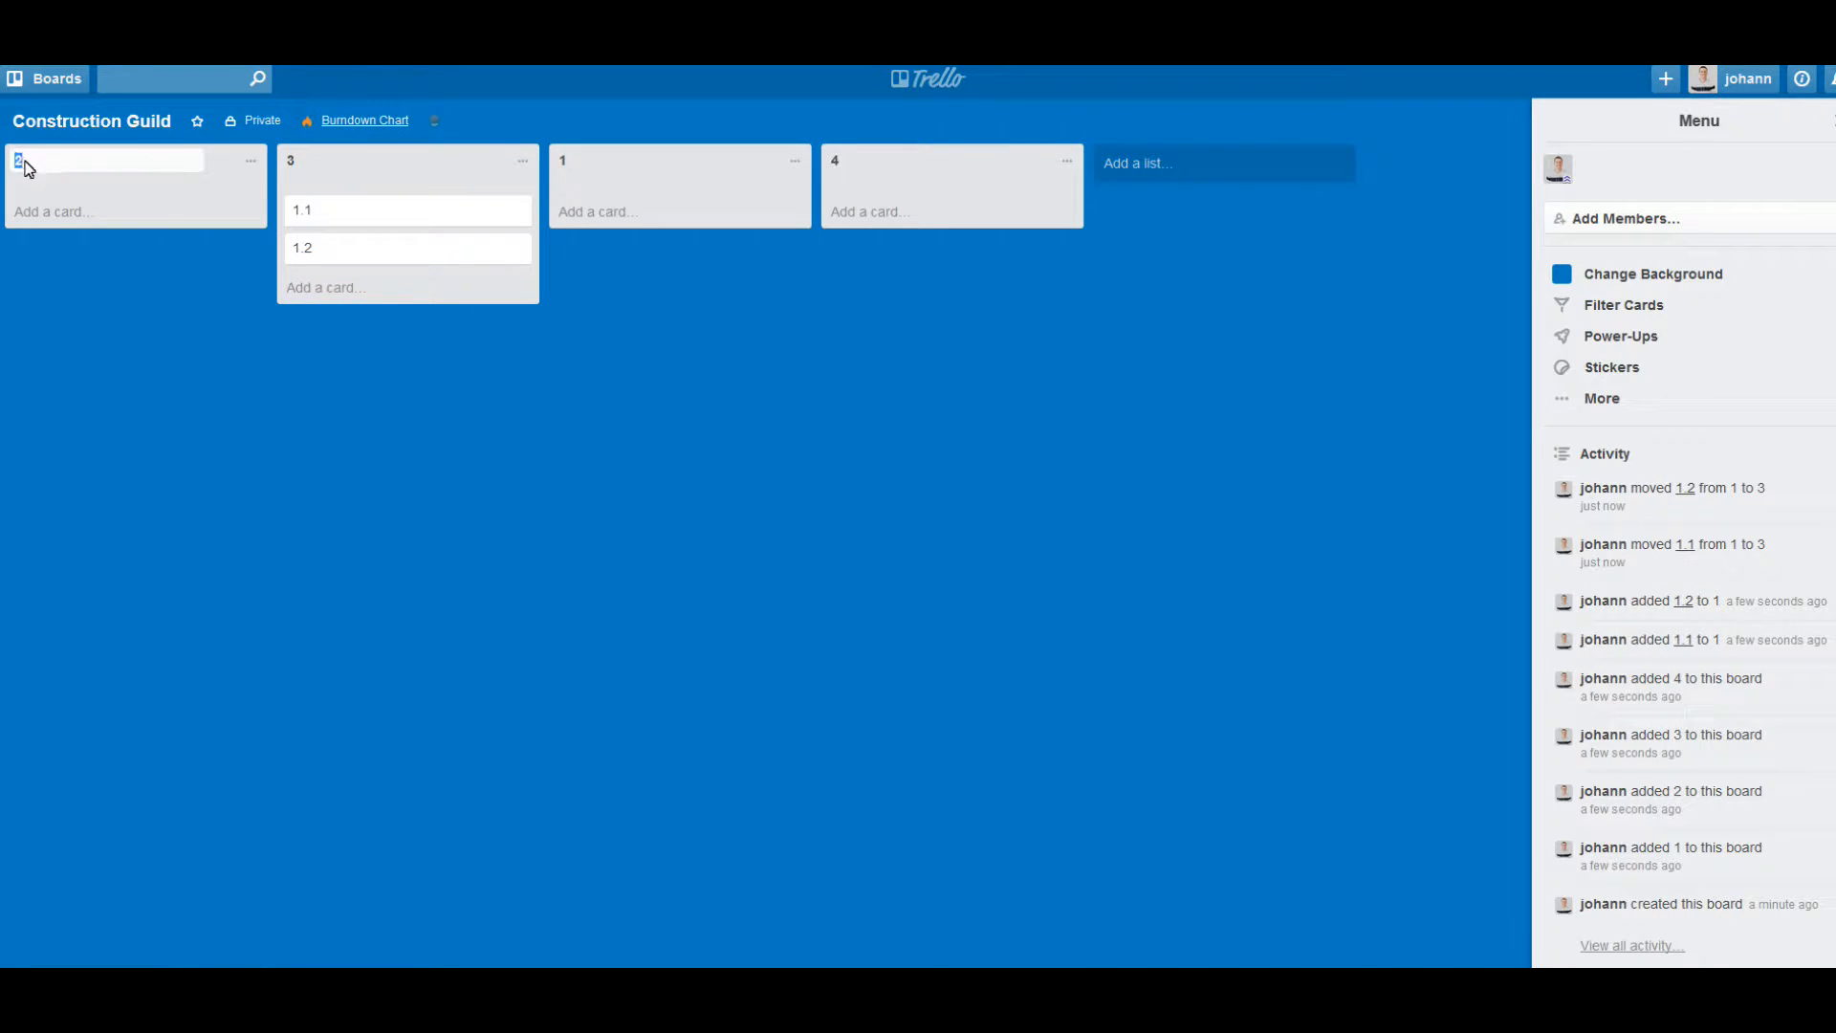
pyautogui.write('to do')
pyautogui.click(331, 171)
pyautogui.click(96, 164)
pyautogui.click(335, 172)
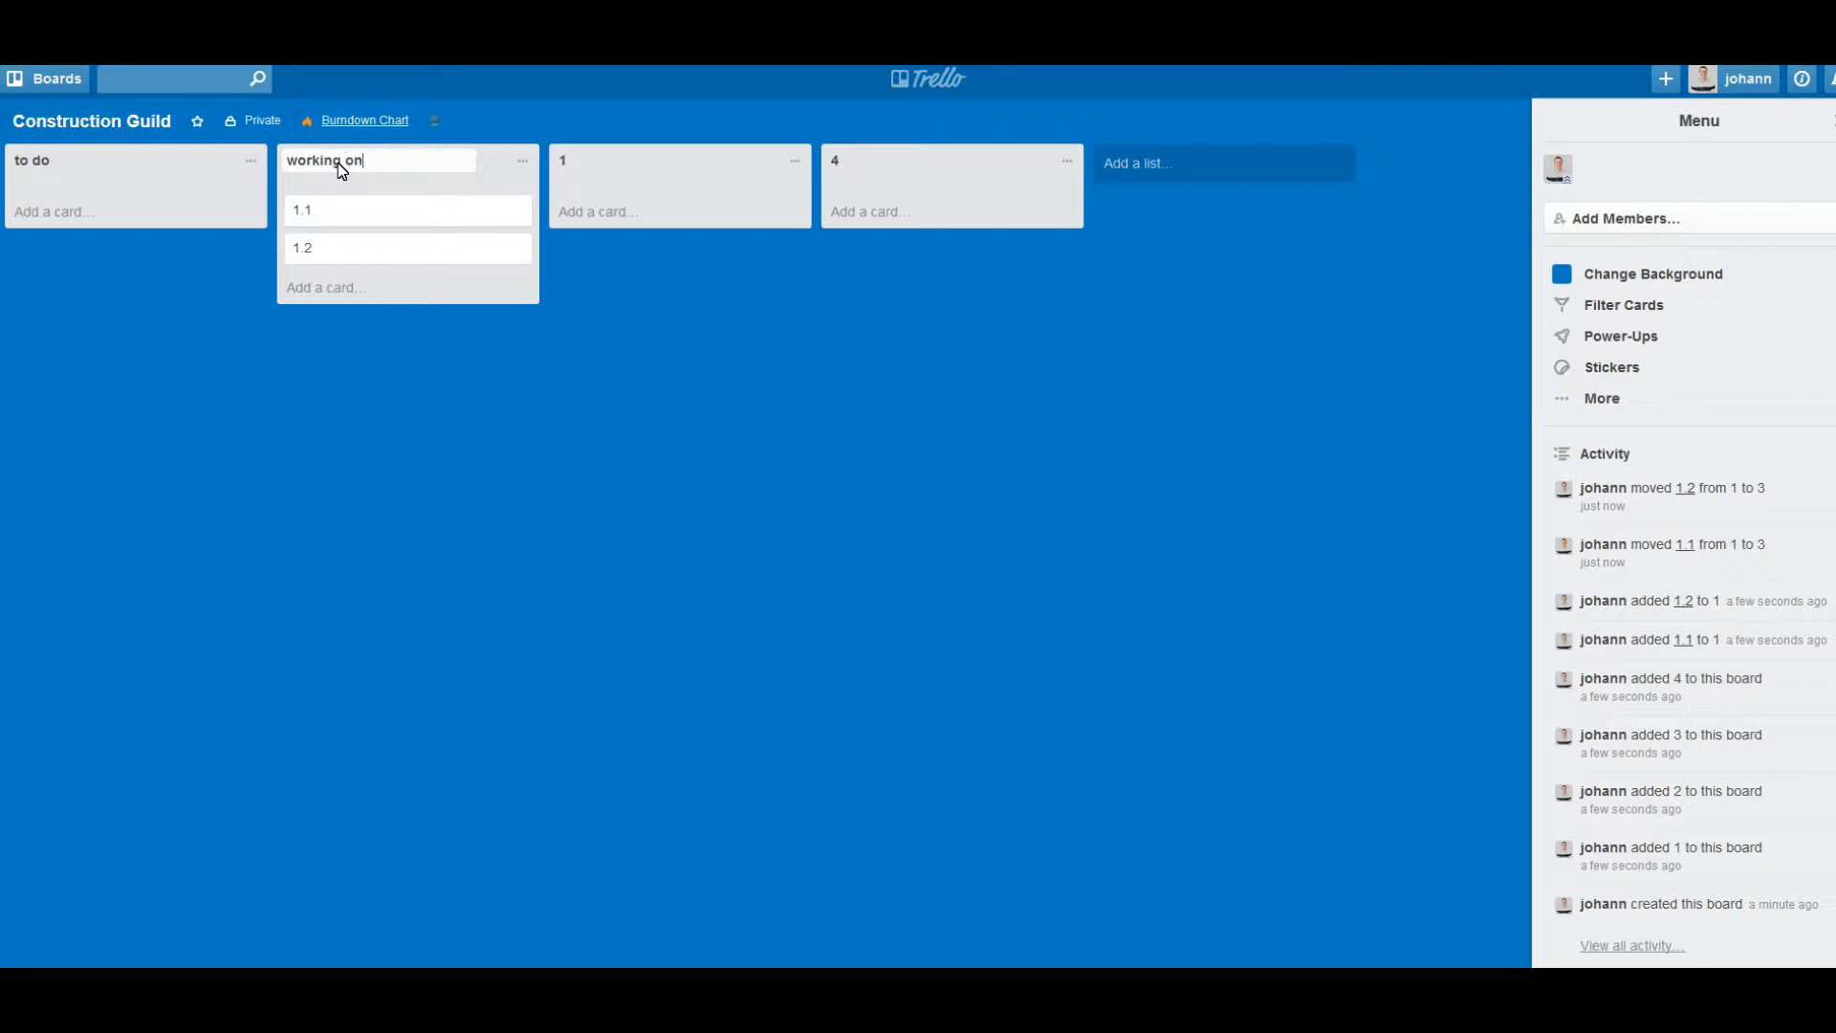
pyautogui.press('Return')
pyautogui.click(576, 162)
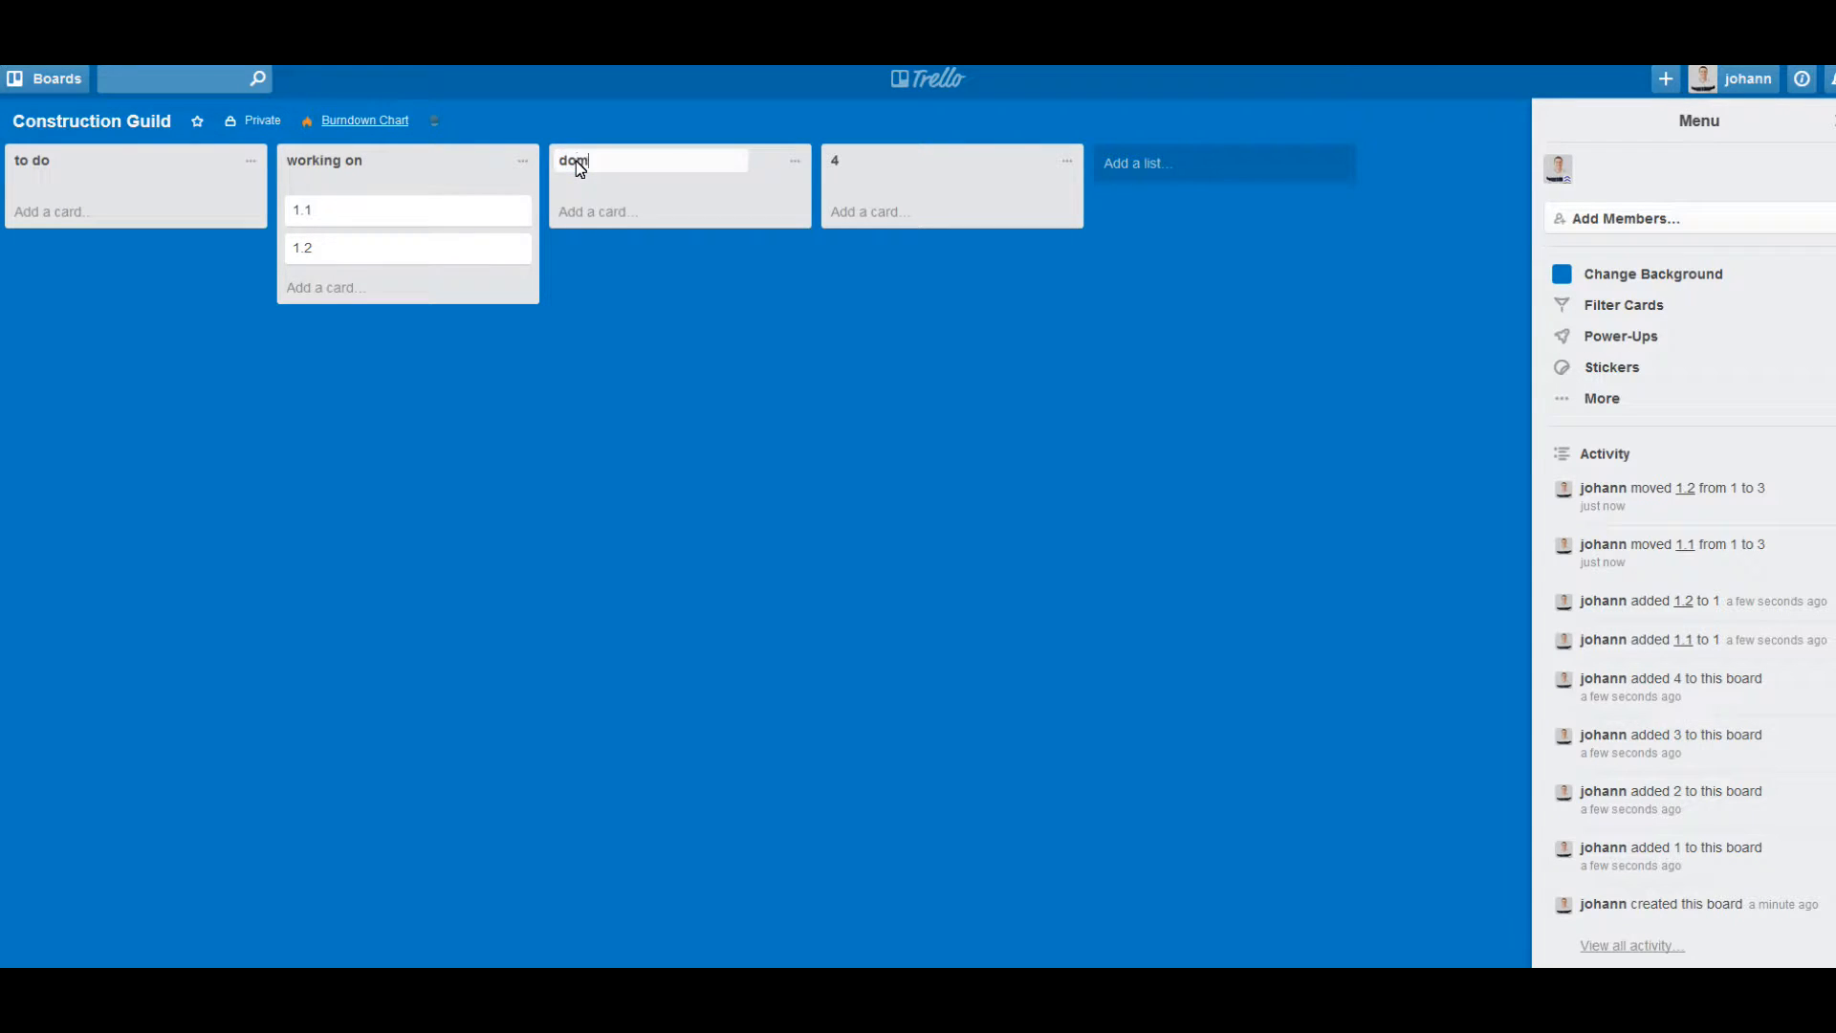
pyautogui.press('Return')
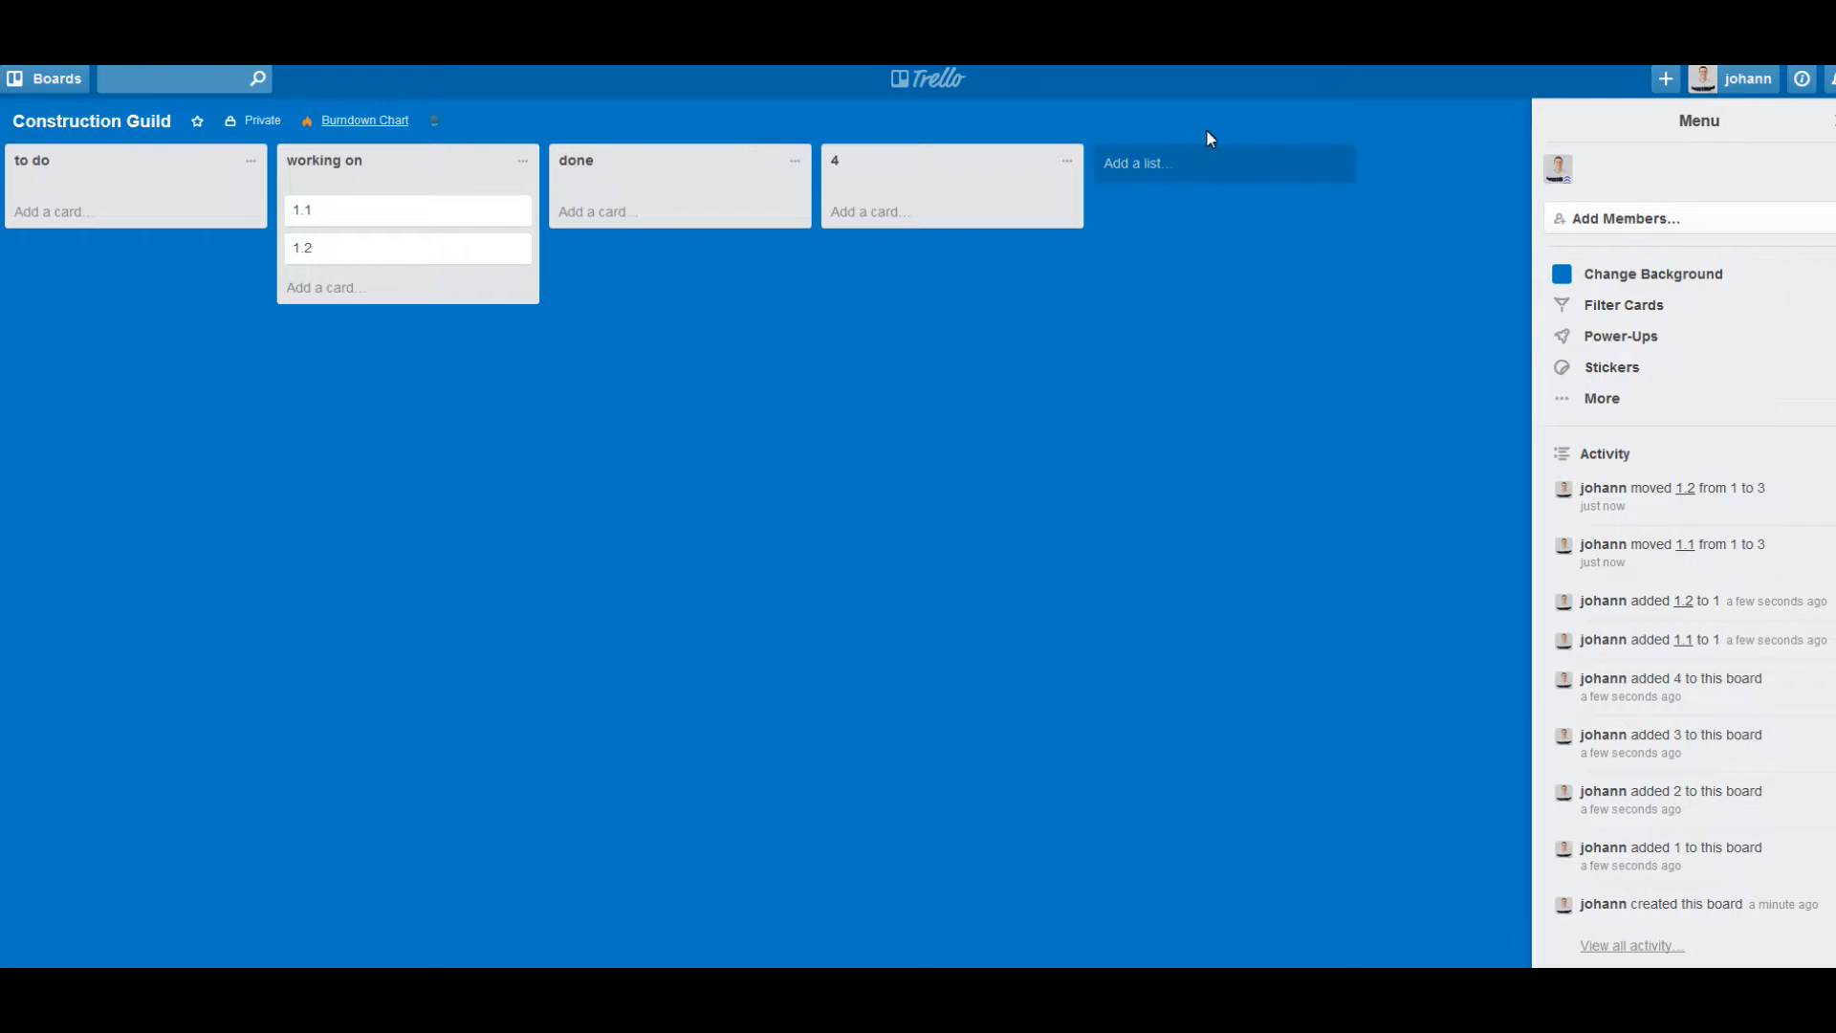
pyautogui.click(836, 168)
pyautogui.write('backlog')
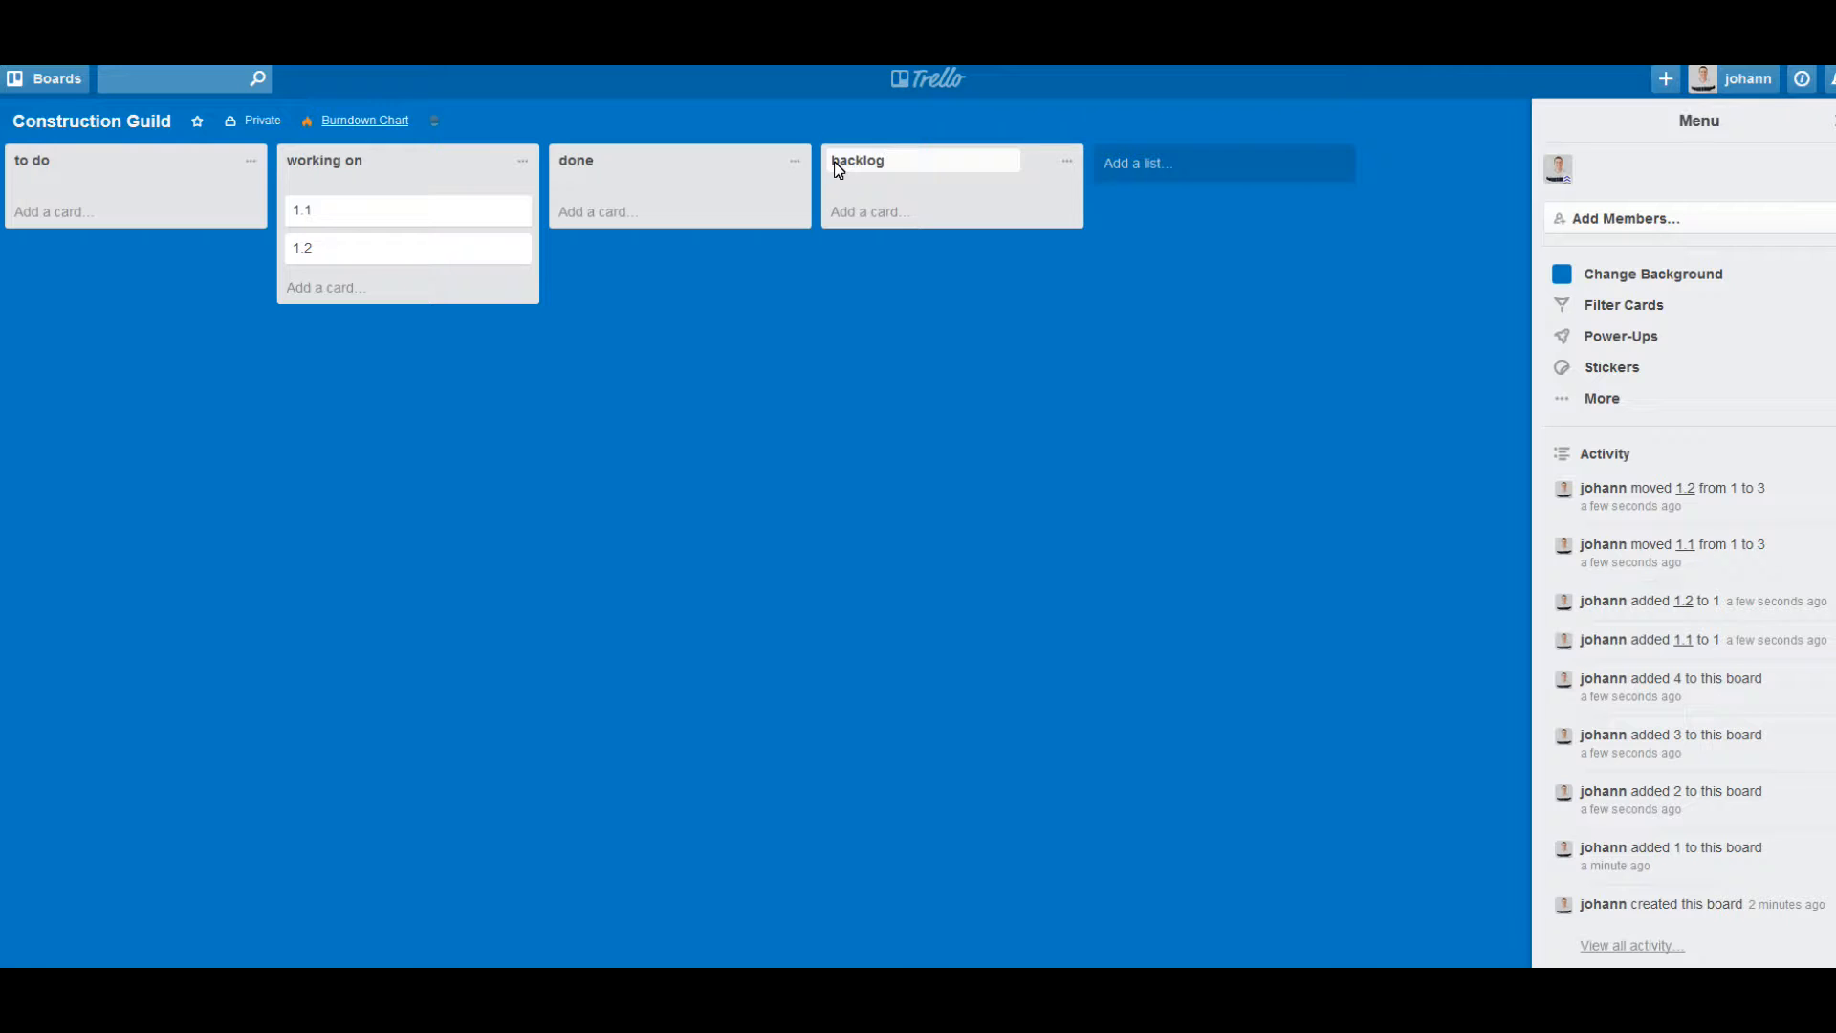
pyautogui.press('Return')
# Move cards 1.1 and 1.2 to the "to do" list, and return card 1.1 to "working on".
pyautogui.click(375, 206)
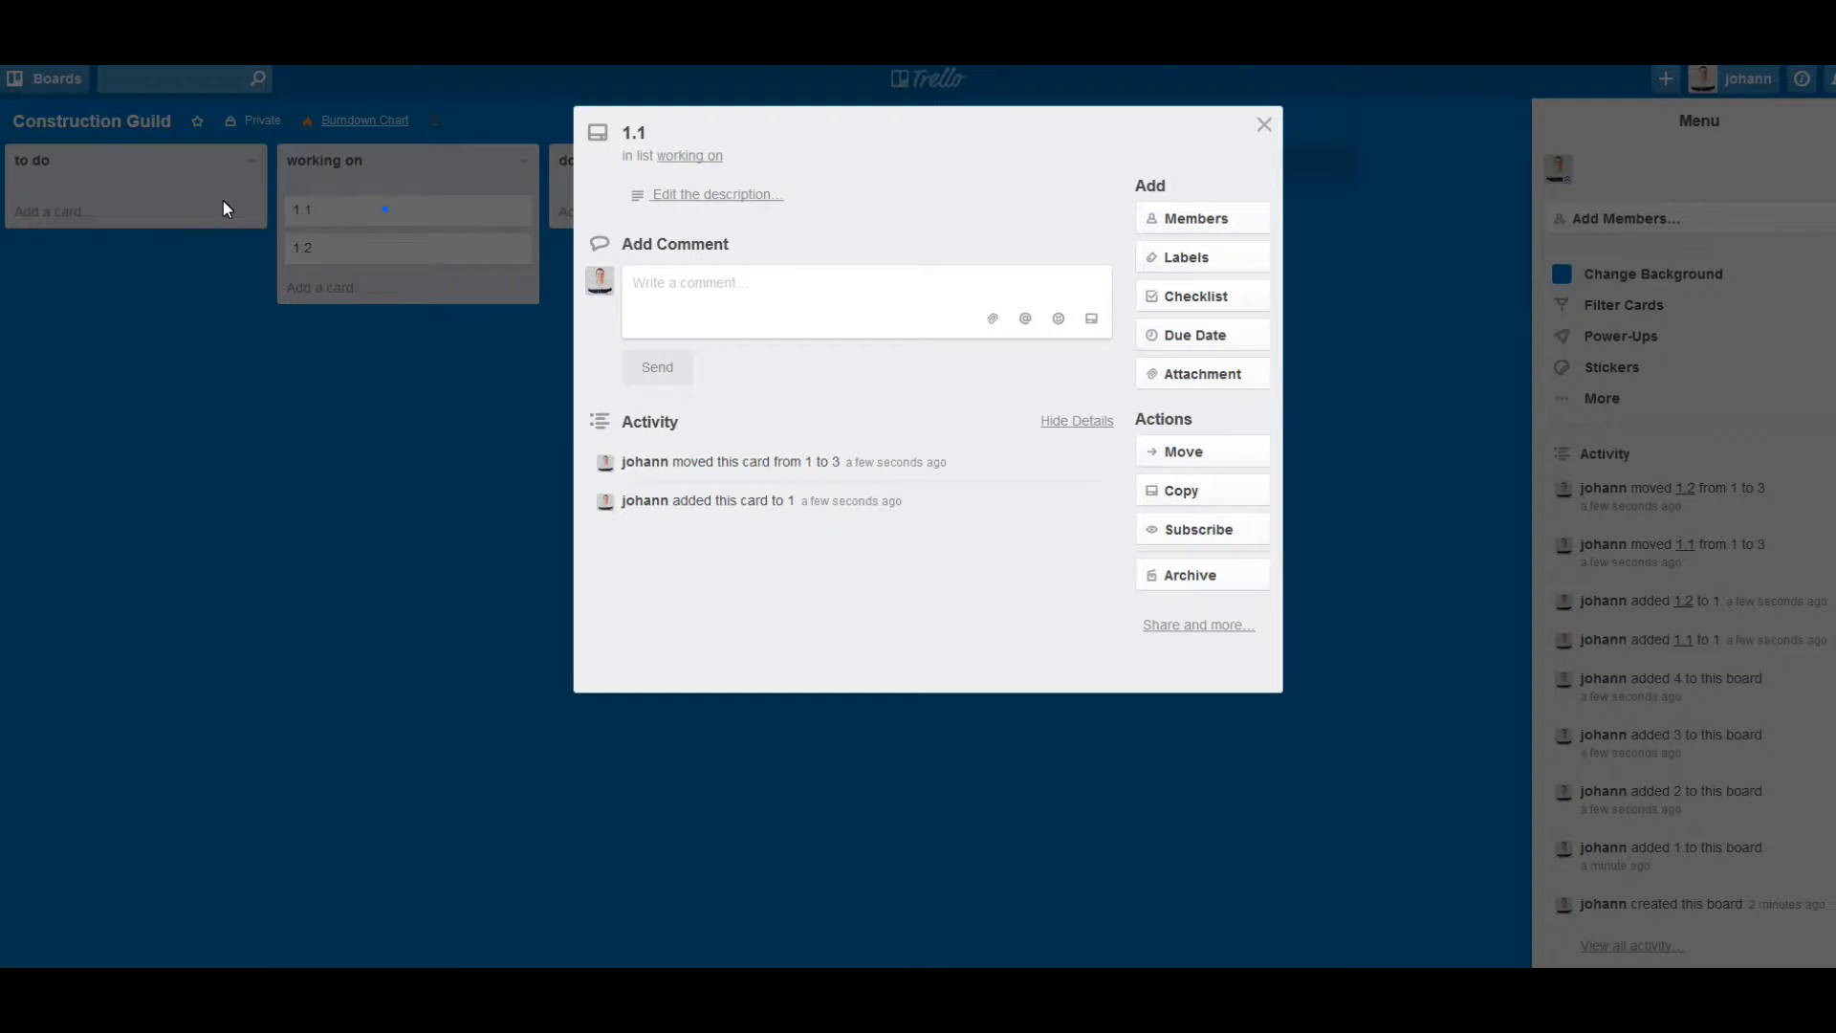
pyautogui.click(220, 201)
pyautogui.moveTo(313, 205); pyautogui.dragTo(162, 214)
pyautogui.moveTo(367, 218)
pyautogui.mouseDown()
pyautogui.moveTo(129, 231)
pyautogui.moveTo(402, 216)
pyautogui.mouseUp()
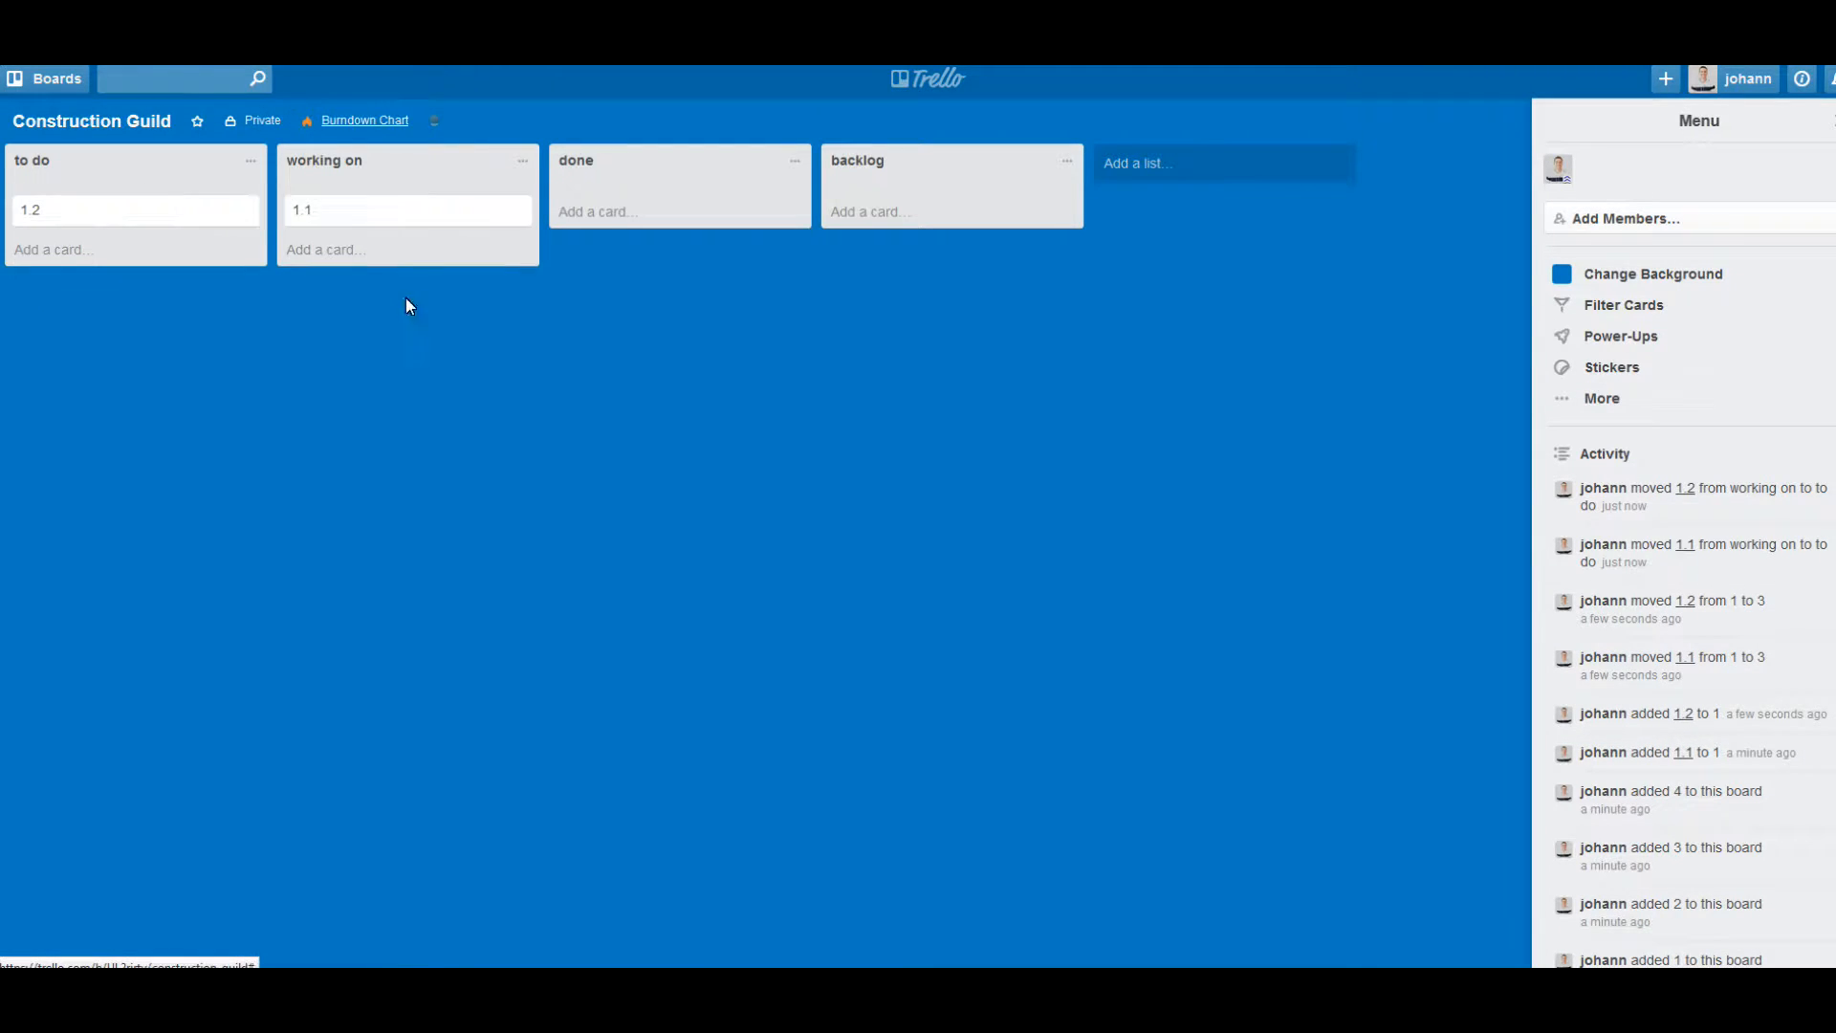
# Post two comments on card 1.1: the two-line filler text "iyrgfusdf vijnasdifovsd" / "sdfvbsdfv", and "1.1 is like 2.3".
pyautogui.click(327, 209)
pyautogui.click(758, 307)
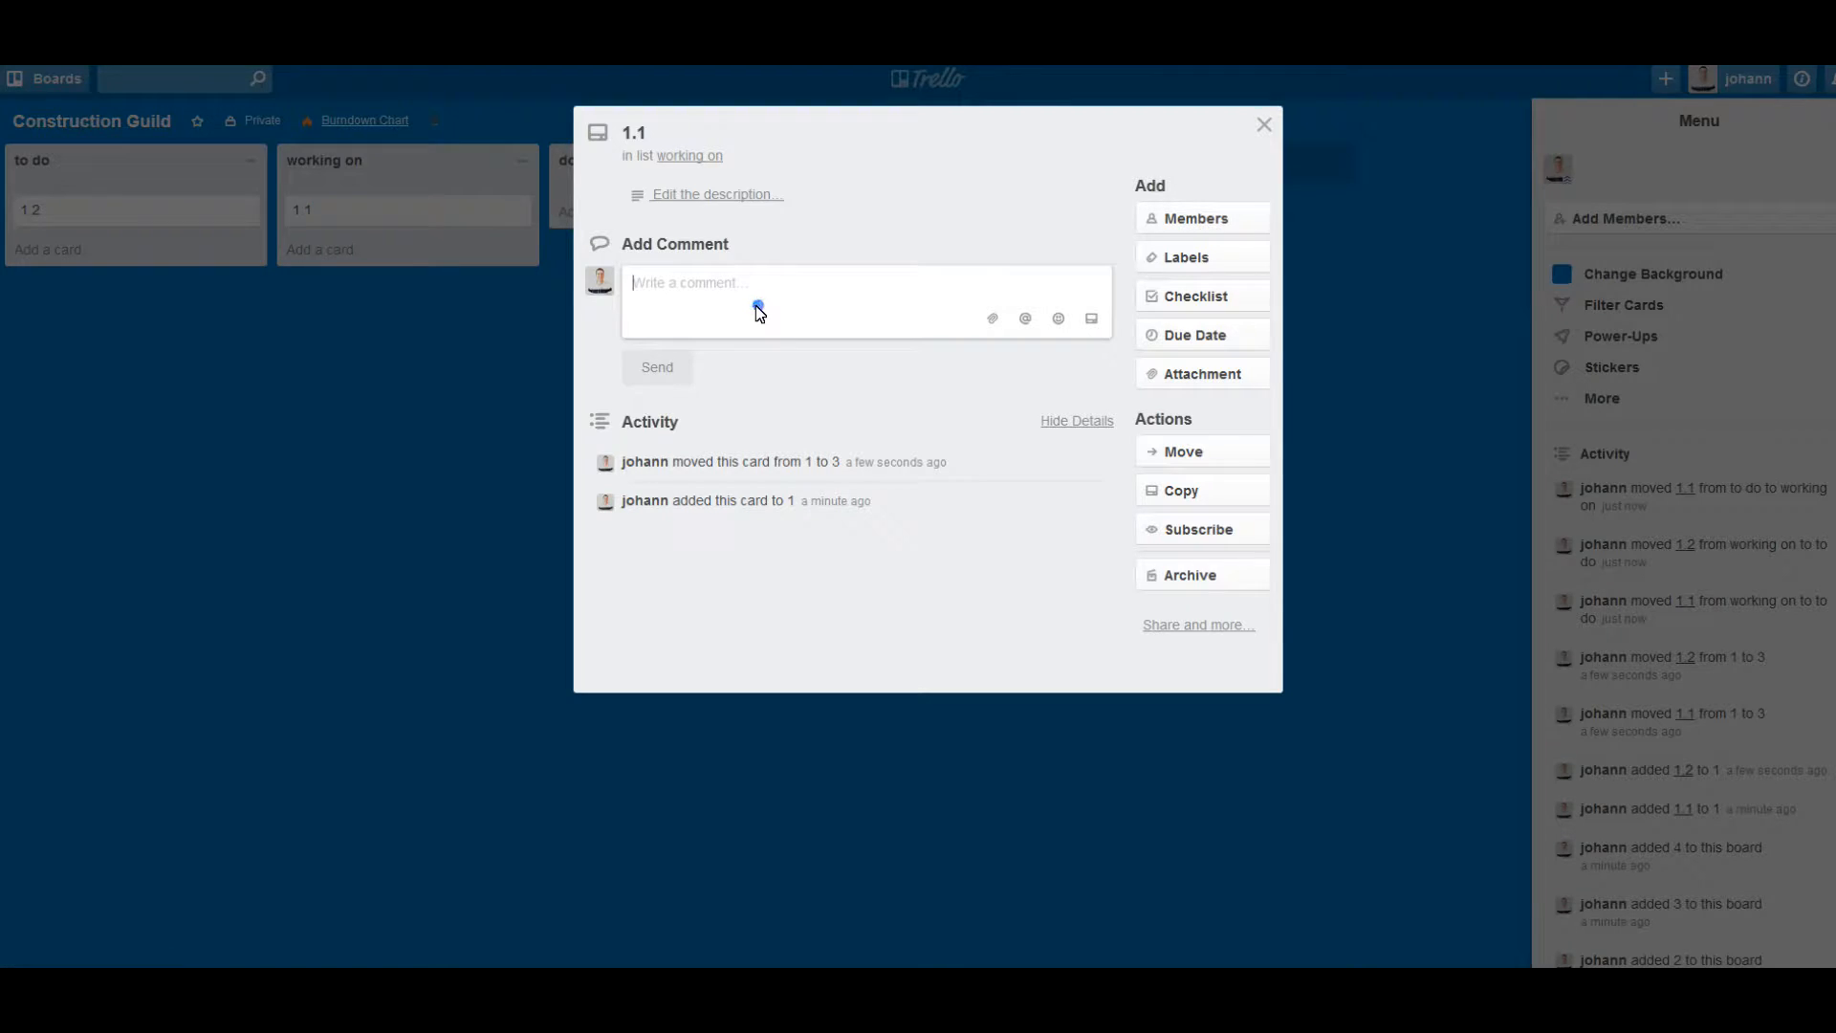
pyautogui.write('iyrgfusdf vijnasdifovsd')
pyautogui.press('Return')
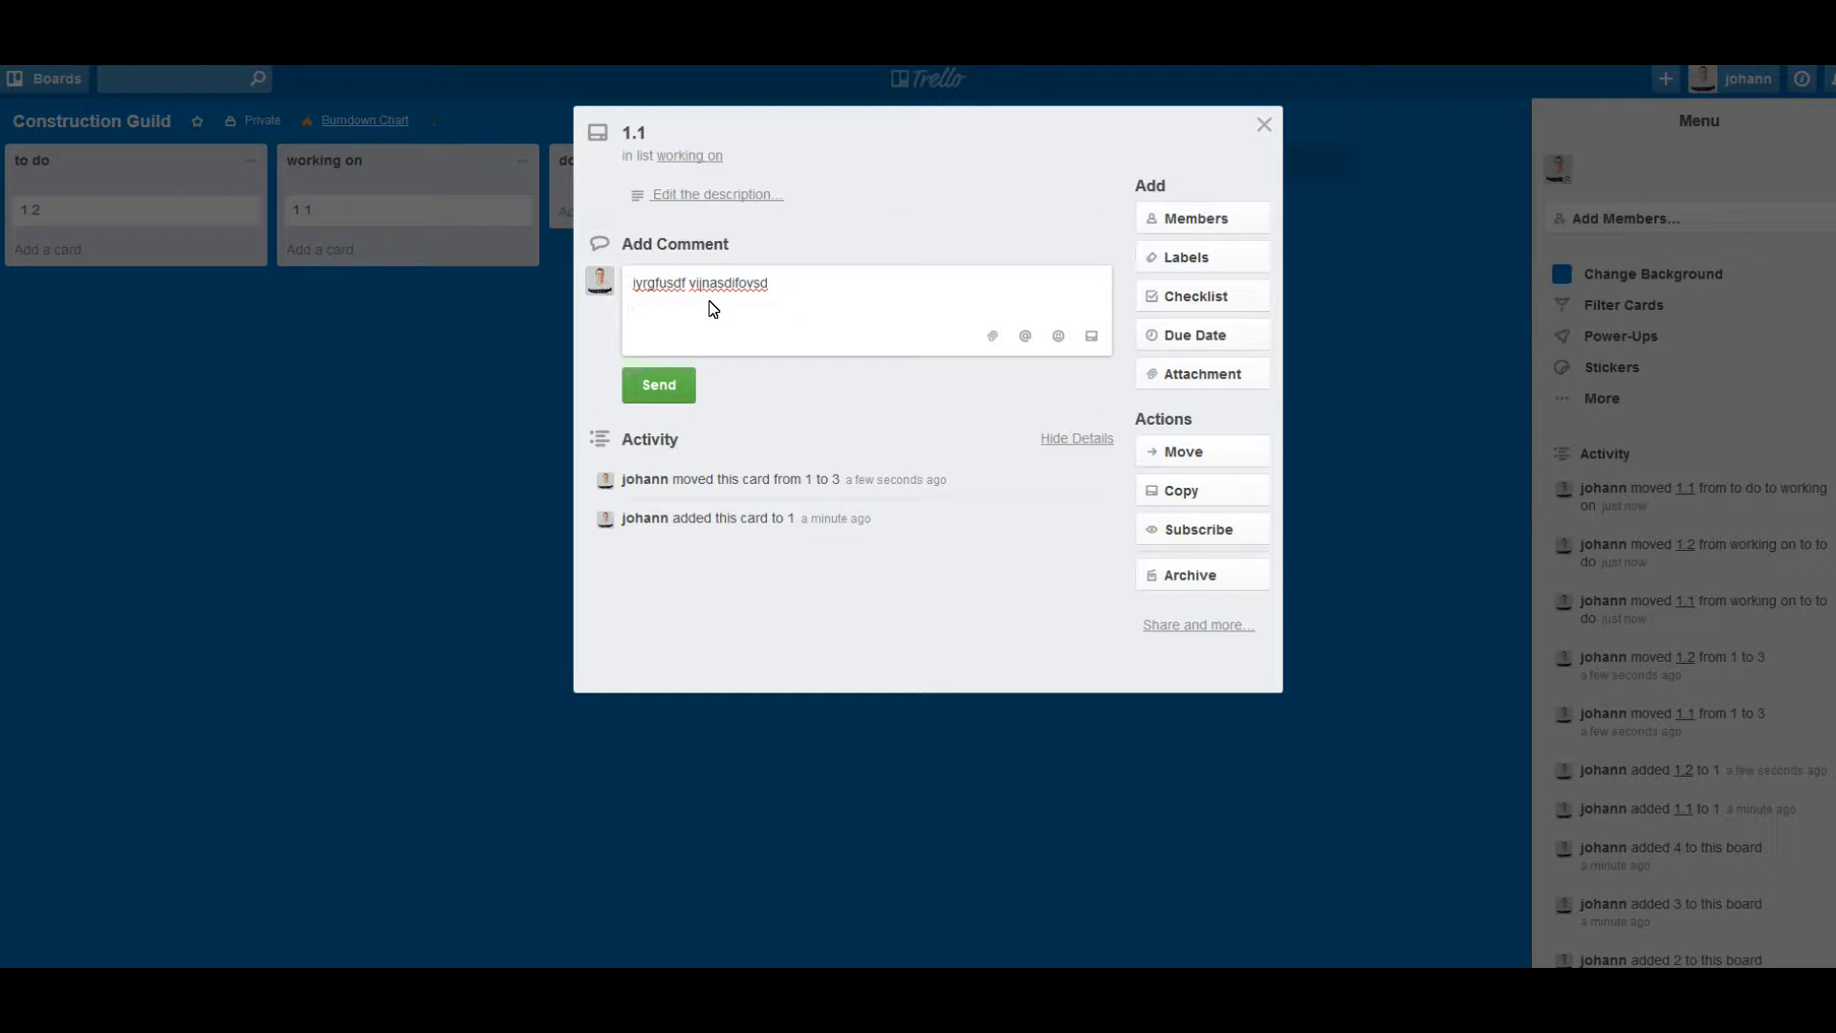
pyautogui.write('sdfvbsdfv')
pyautogui.click(659, 387)
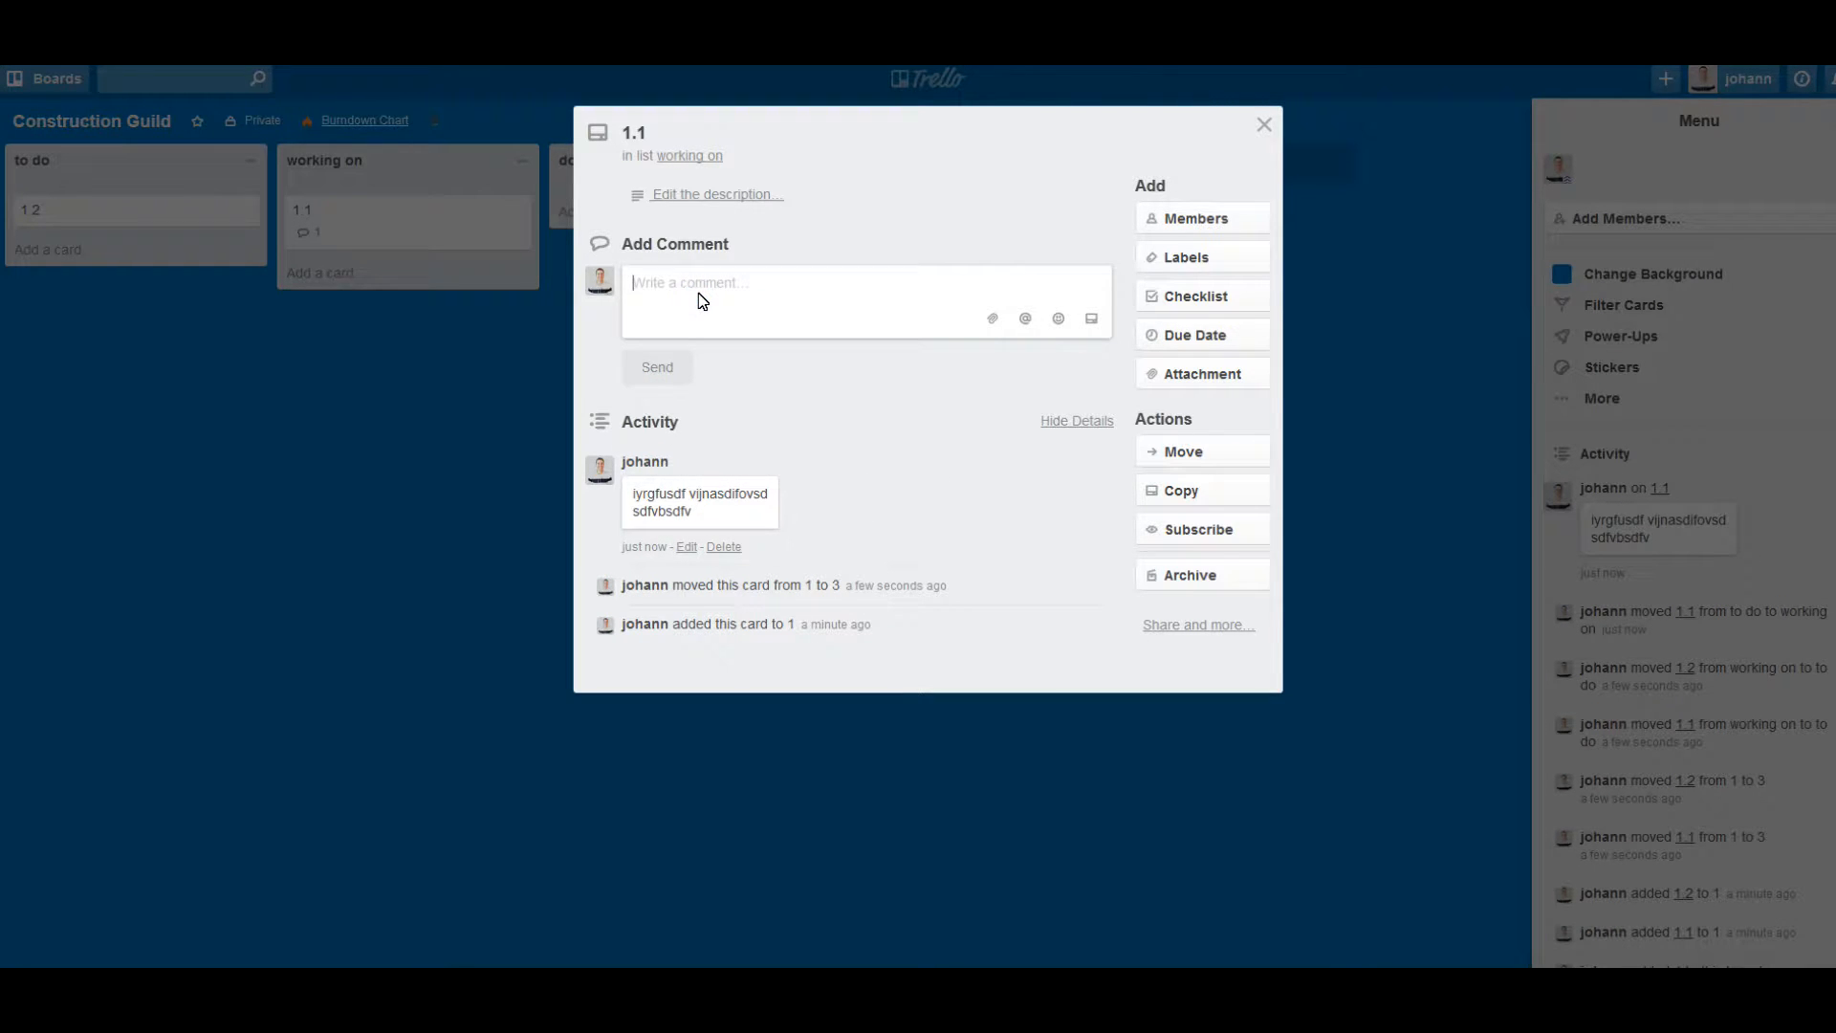
pyautogui.write('1.1 is like 2.3')
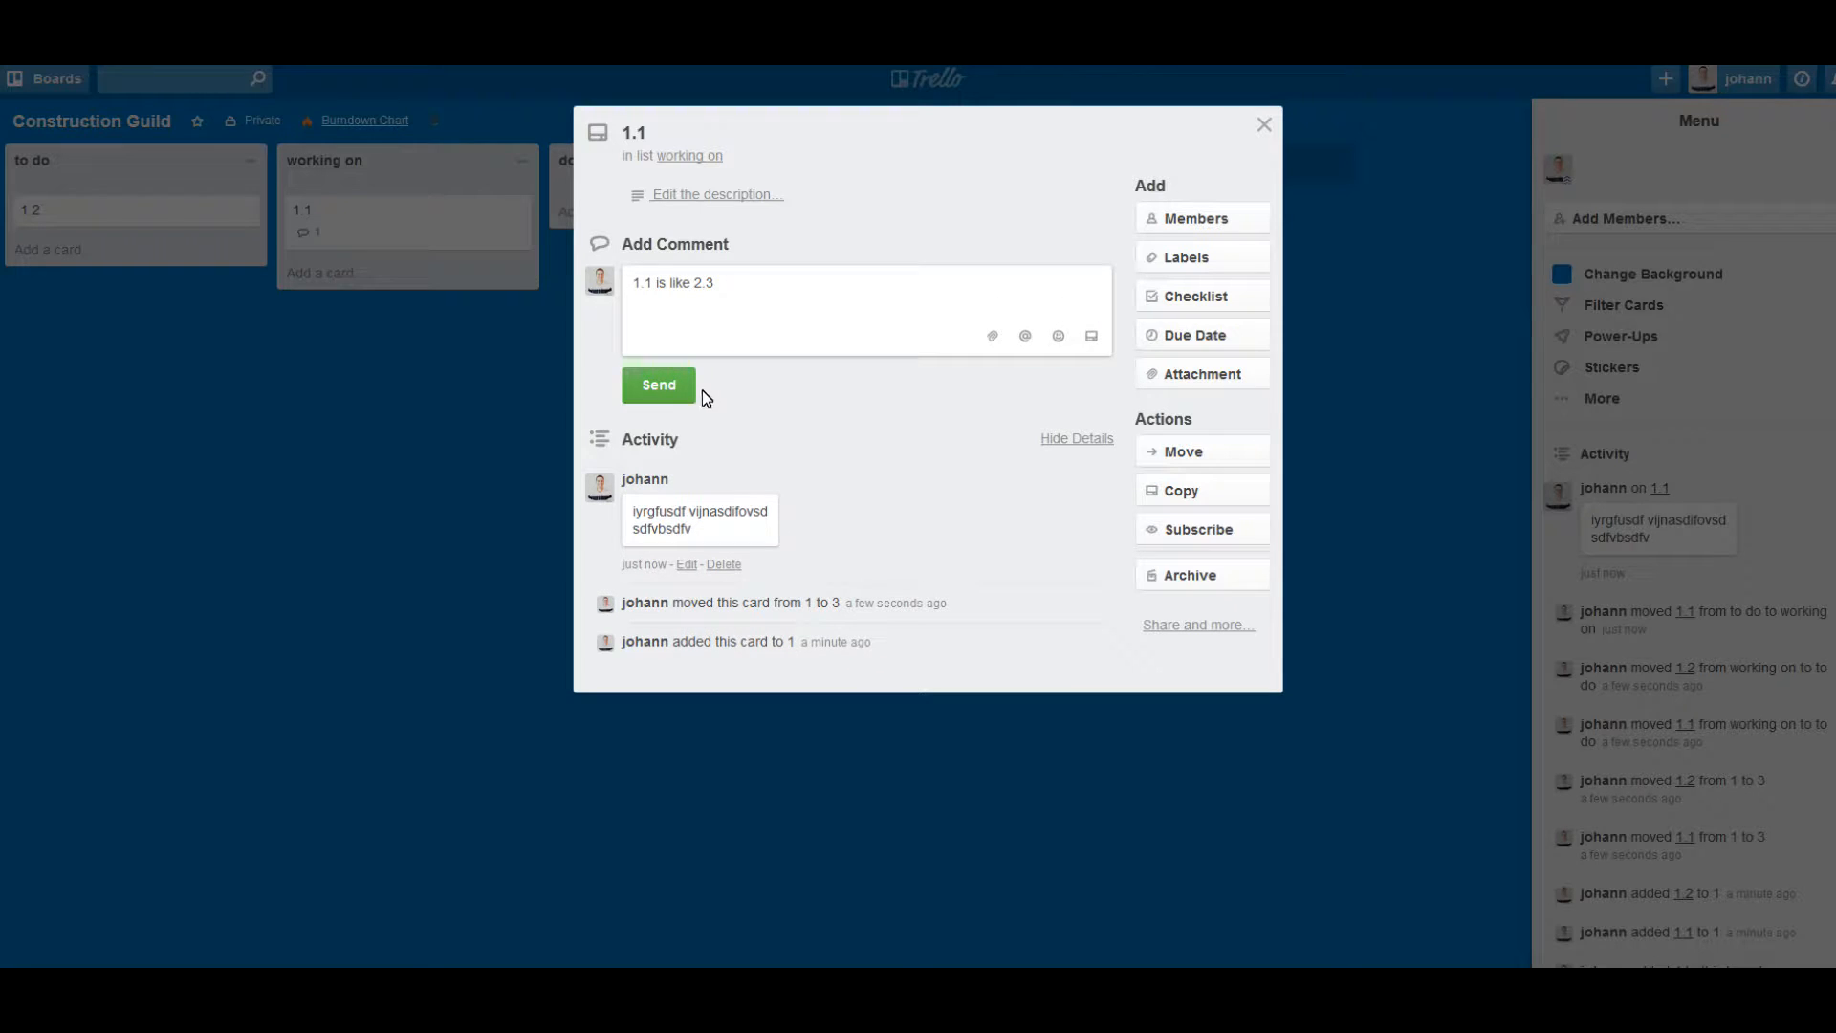
pyautogui.click(673, 379)
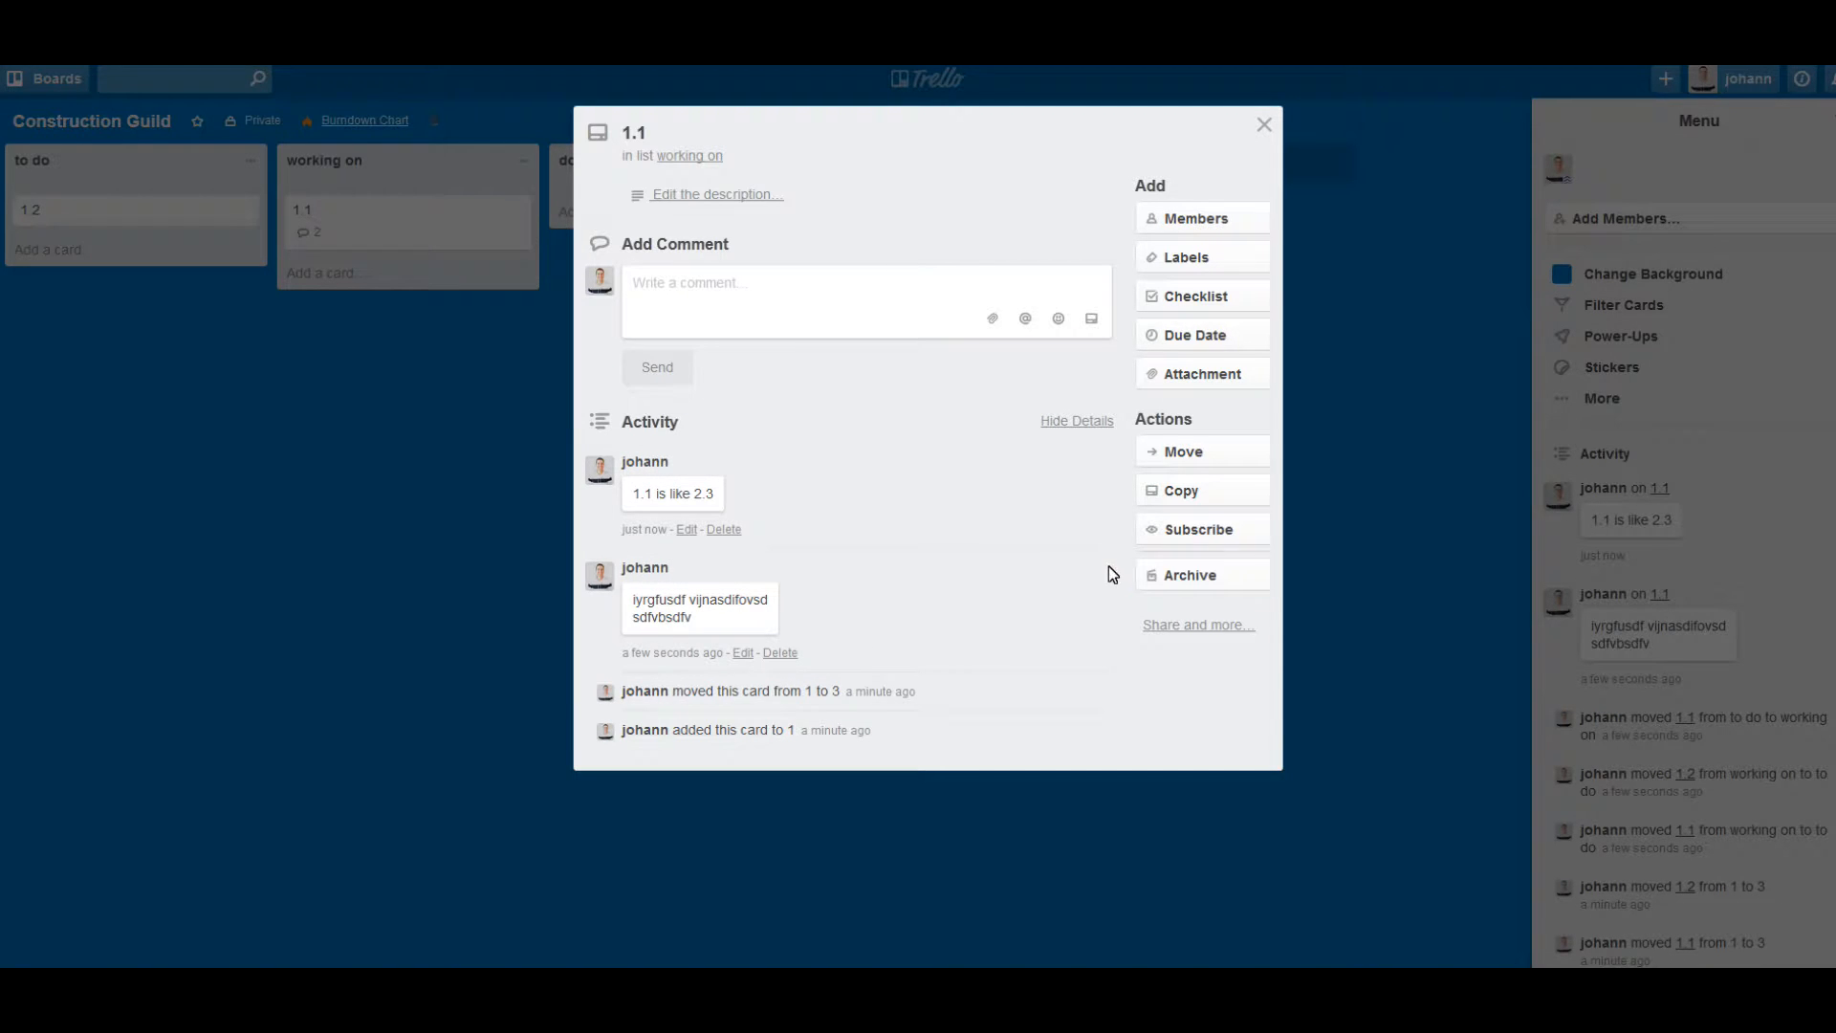
# Set the due date of card 1.1 to February 8, 2017 at 12:00 PM.
pyautogui.click(1197, 340)
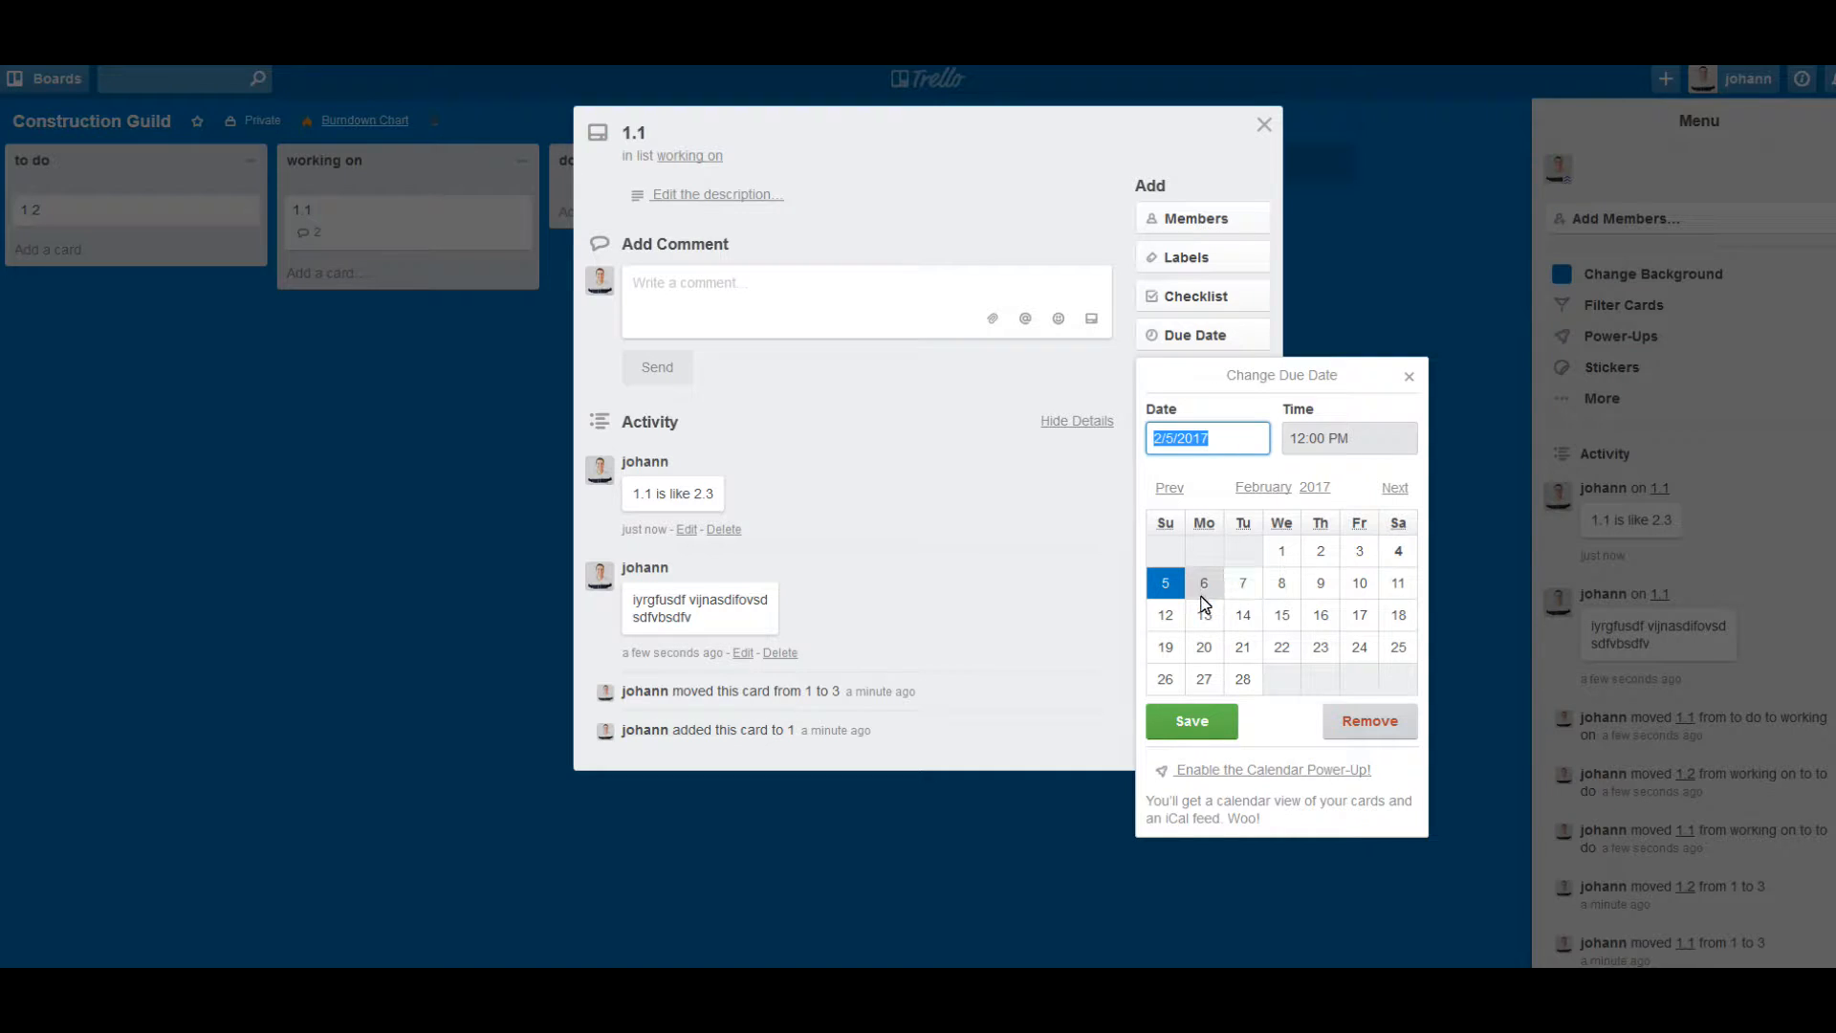
pyautogui.click(1281, 583)
pyautogui.click(1230, 720)
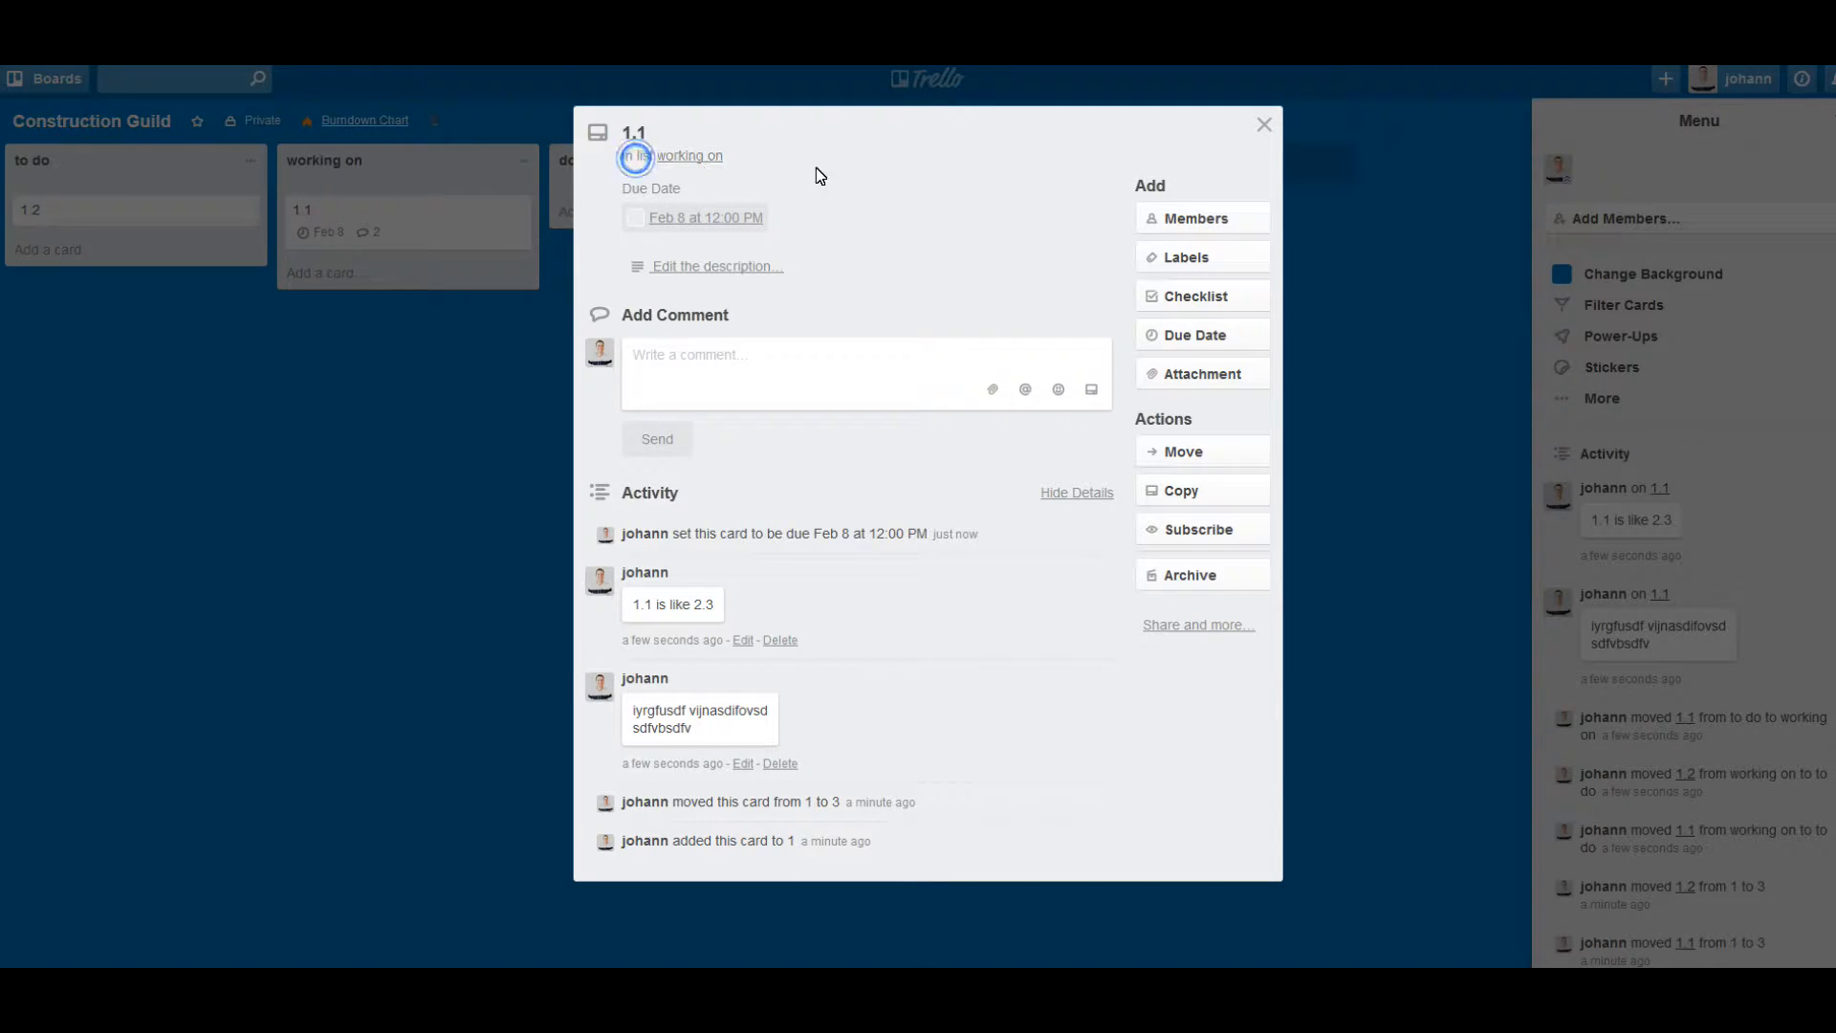
# Give card 1.1 the description "test card #1" and close the card.
pyautogui.click(676, 157)
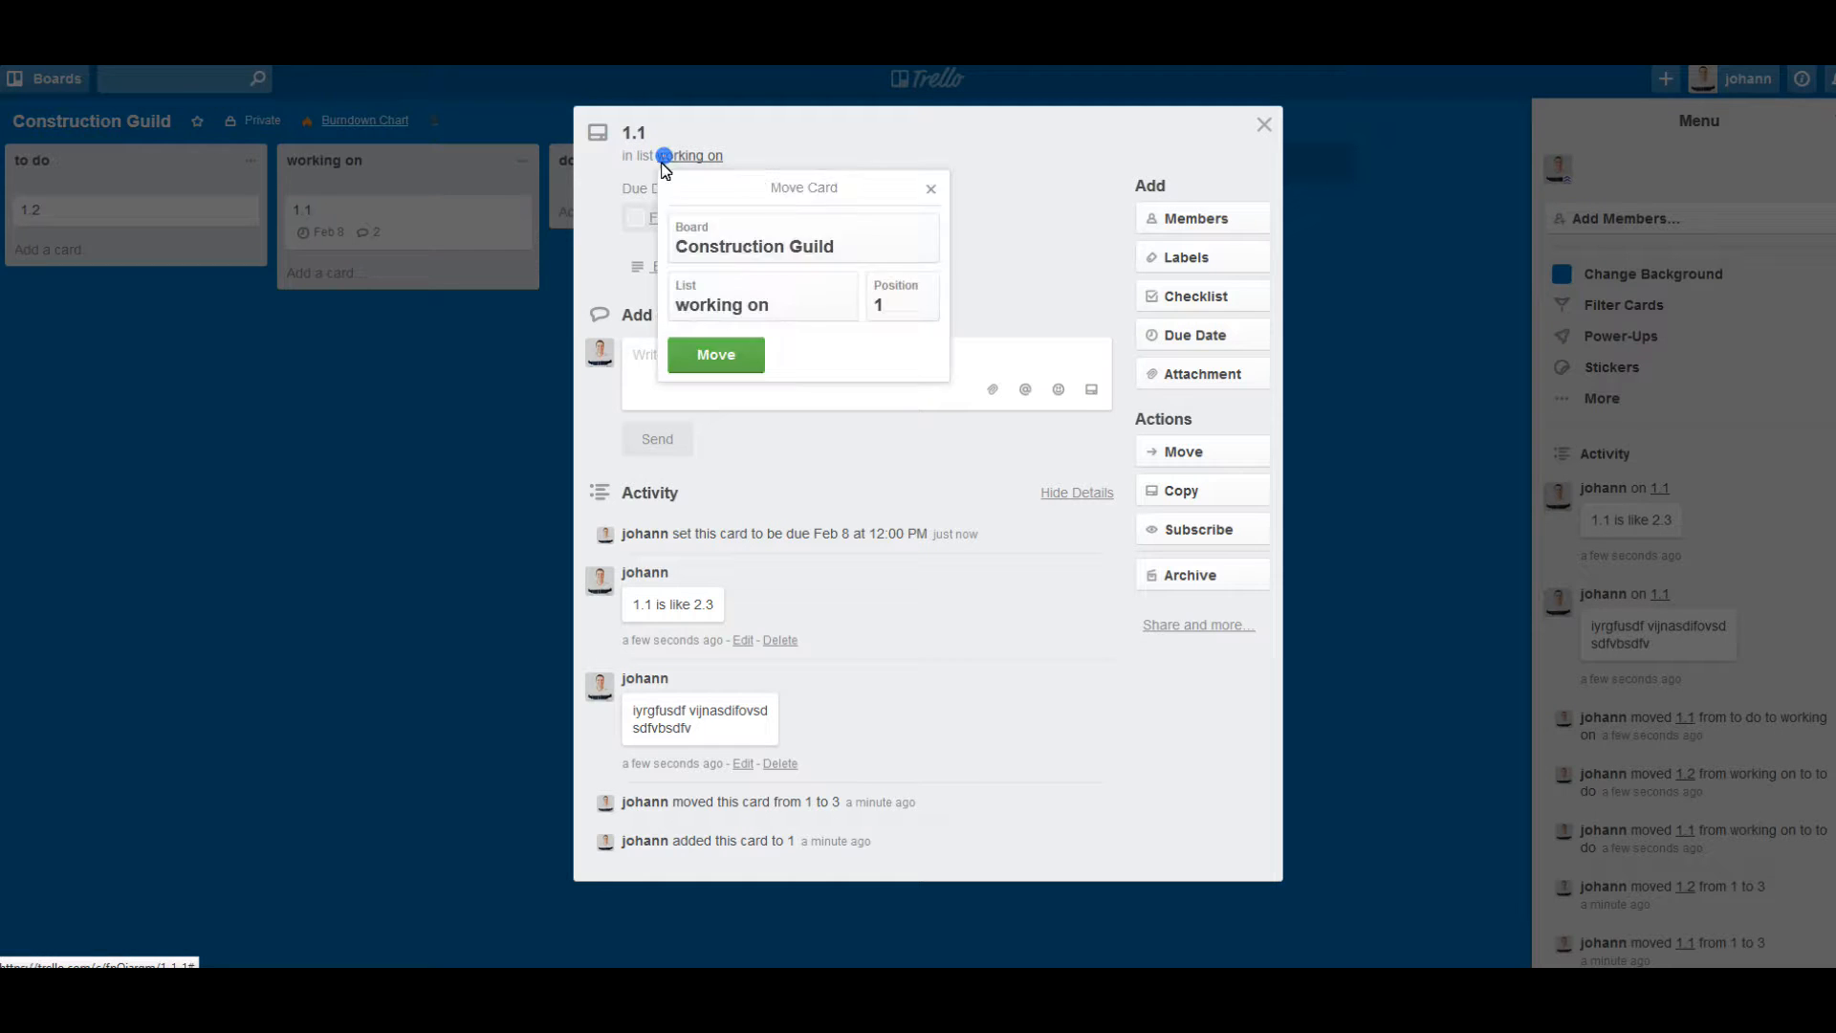
pyautogui.click(929, 189)
pyautogui.click(714, 265)
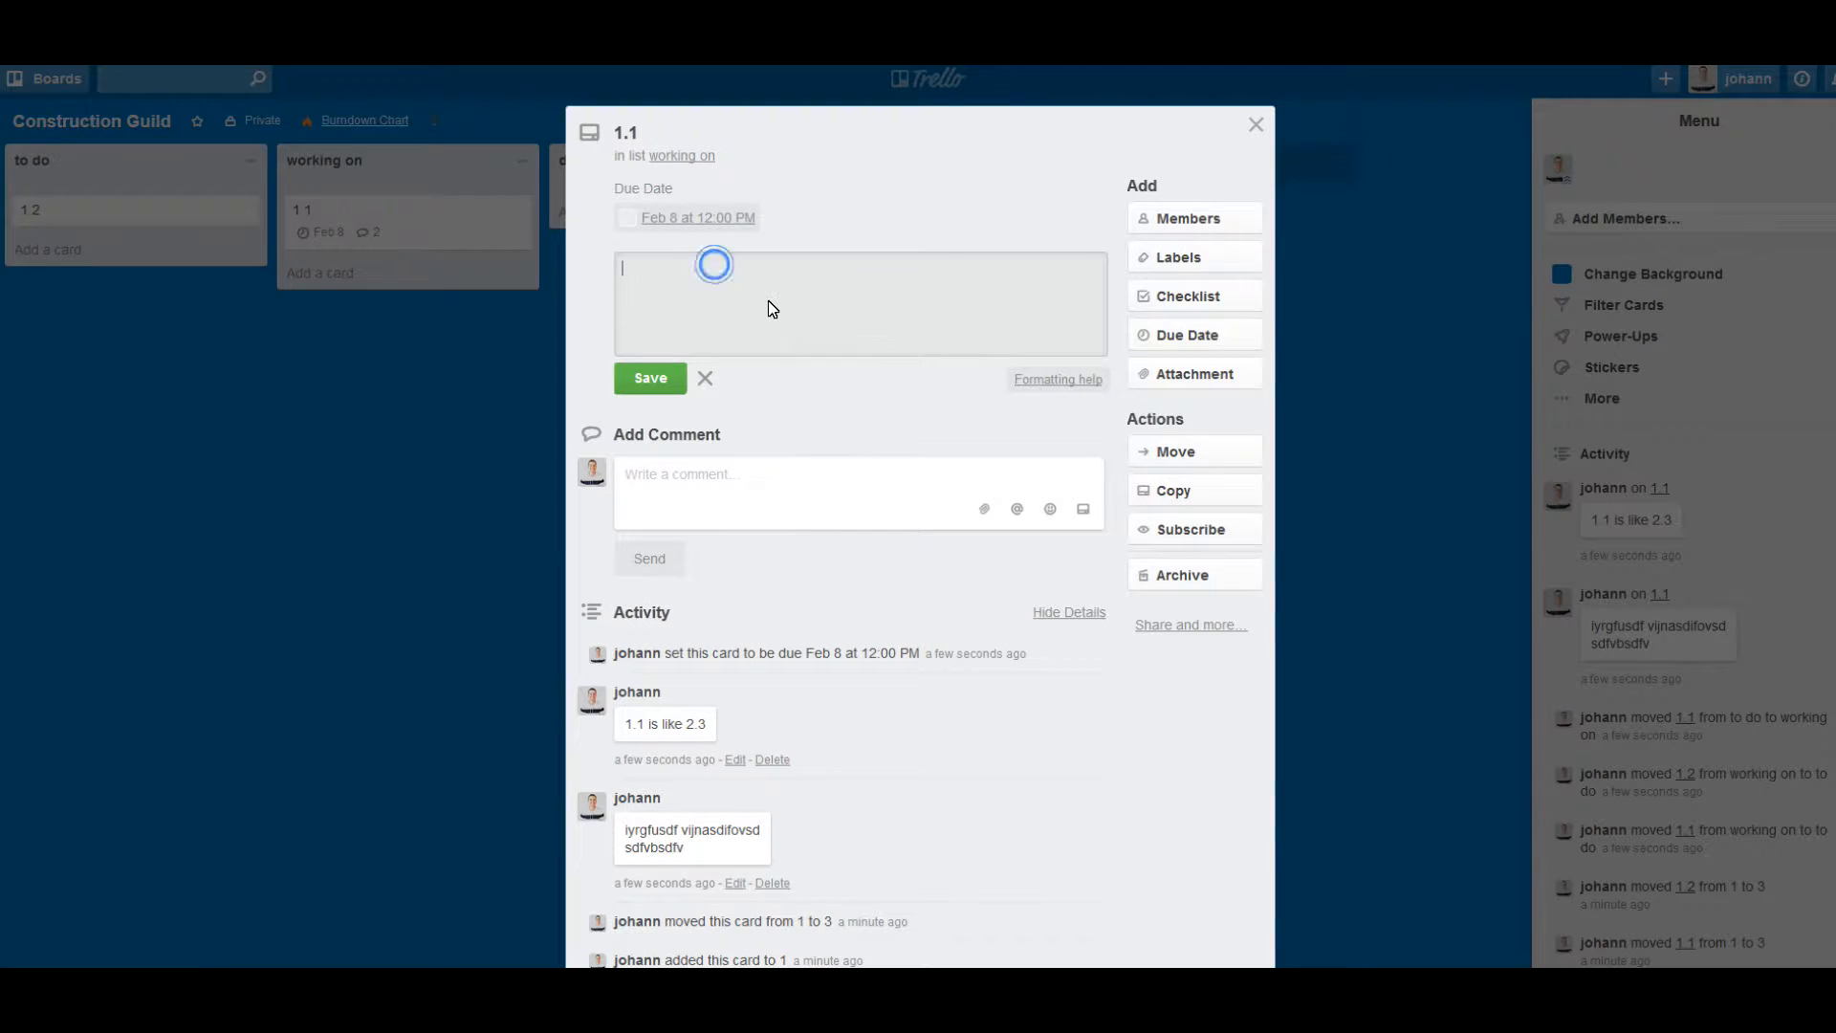
pyautogui.write('jkfvisjdf')
pyautogui.press('BackSpace')
pyautogui.press('BackSpace')
pyautogui.press('BackSpace')
pyautogui.press('BackSpace')
pyautogui.press('BackSpace')
pyautogui.press('BackSpace')
pyautogui.press('BackSpace')
pyautogui.click(647, 380)
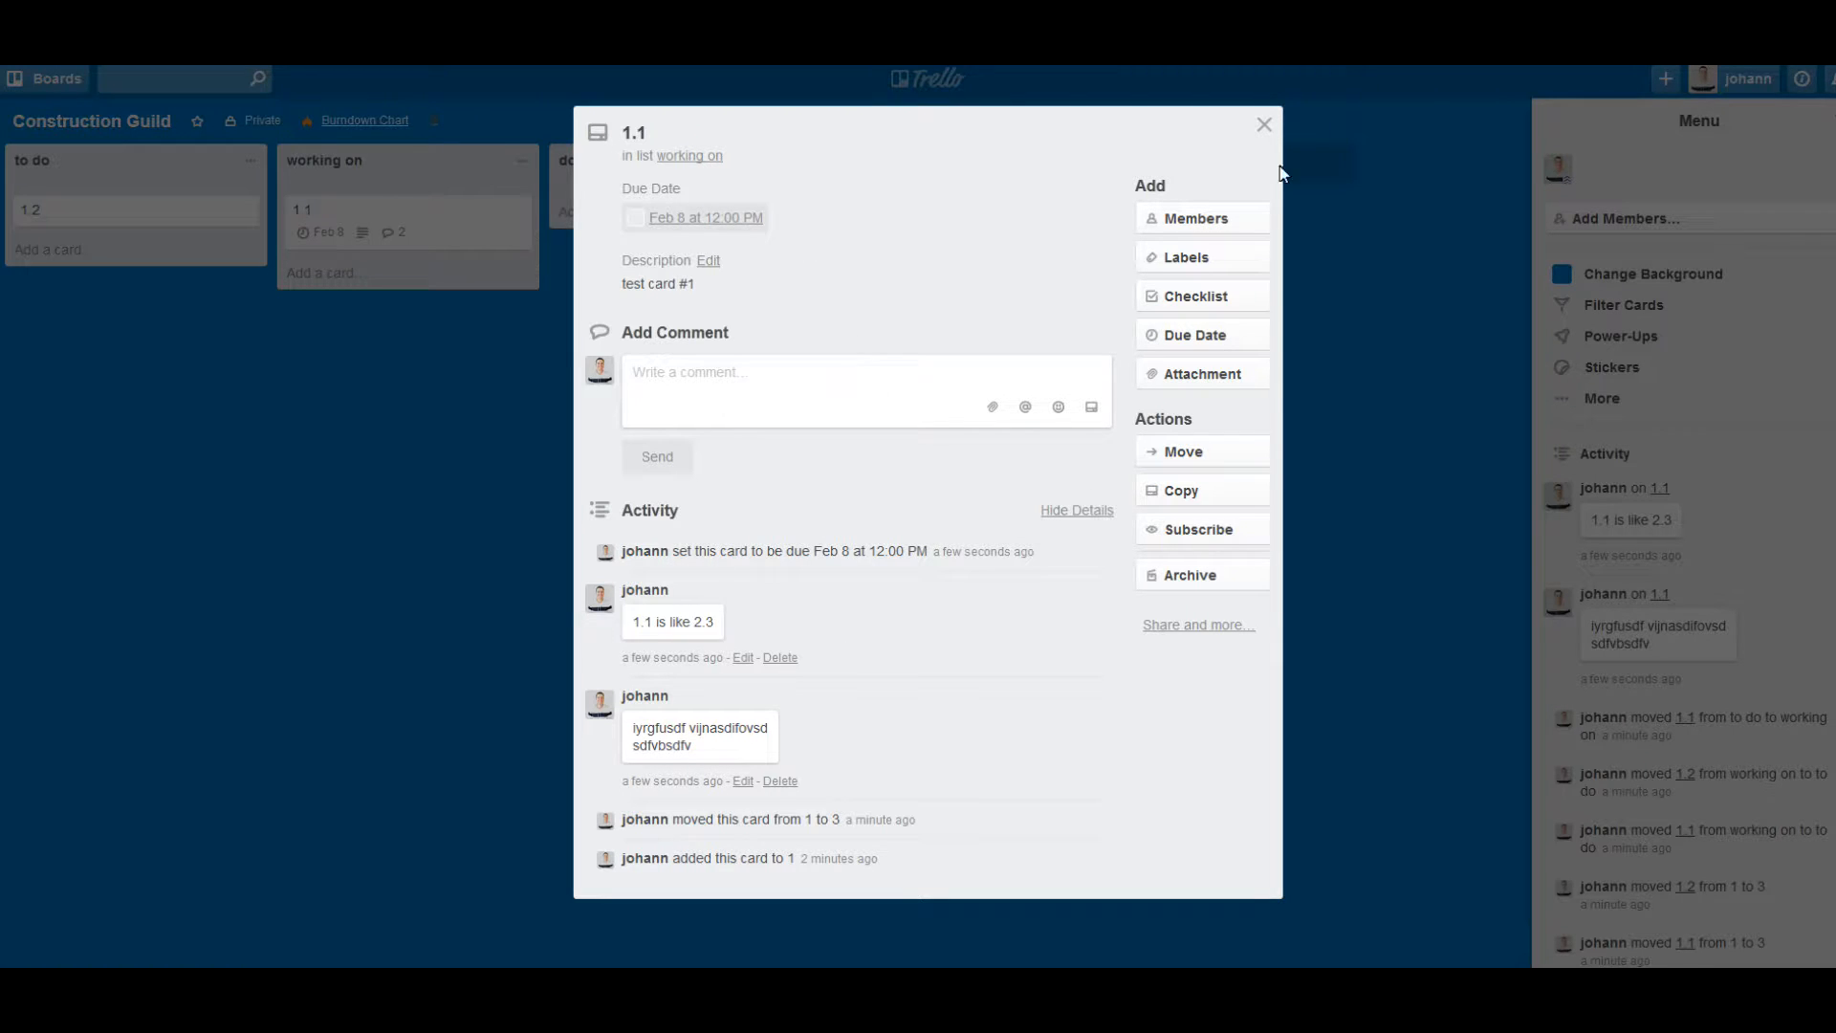
pyautogui.click(1264, 125)
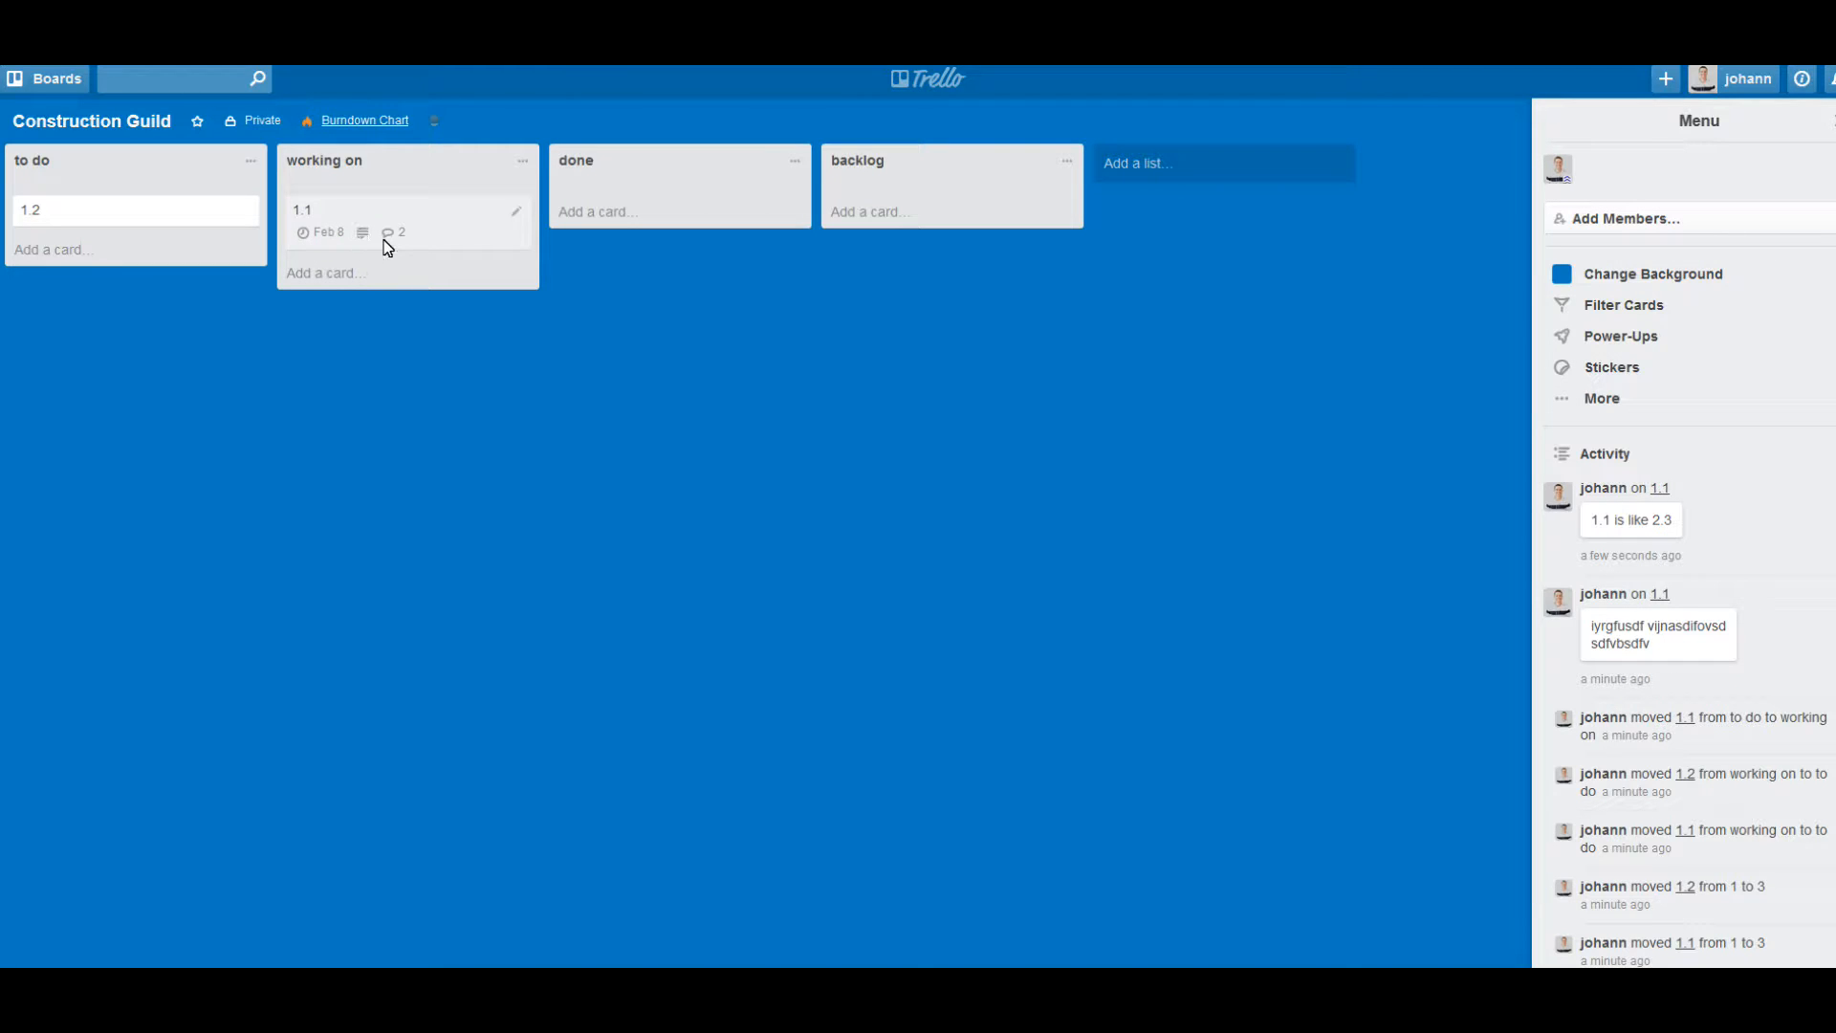
# Add a checklist titled "food" to card 1.2 in the "to do" list.
pyautogui.click(134, 218)
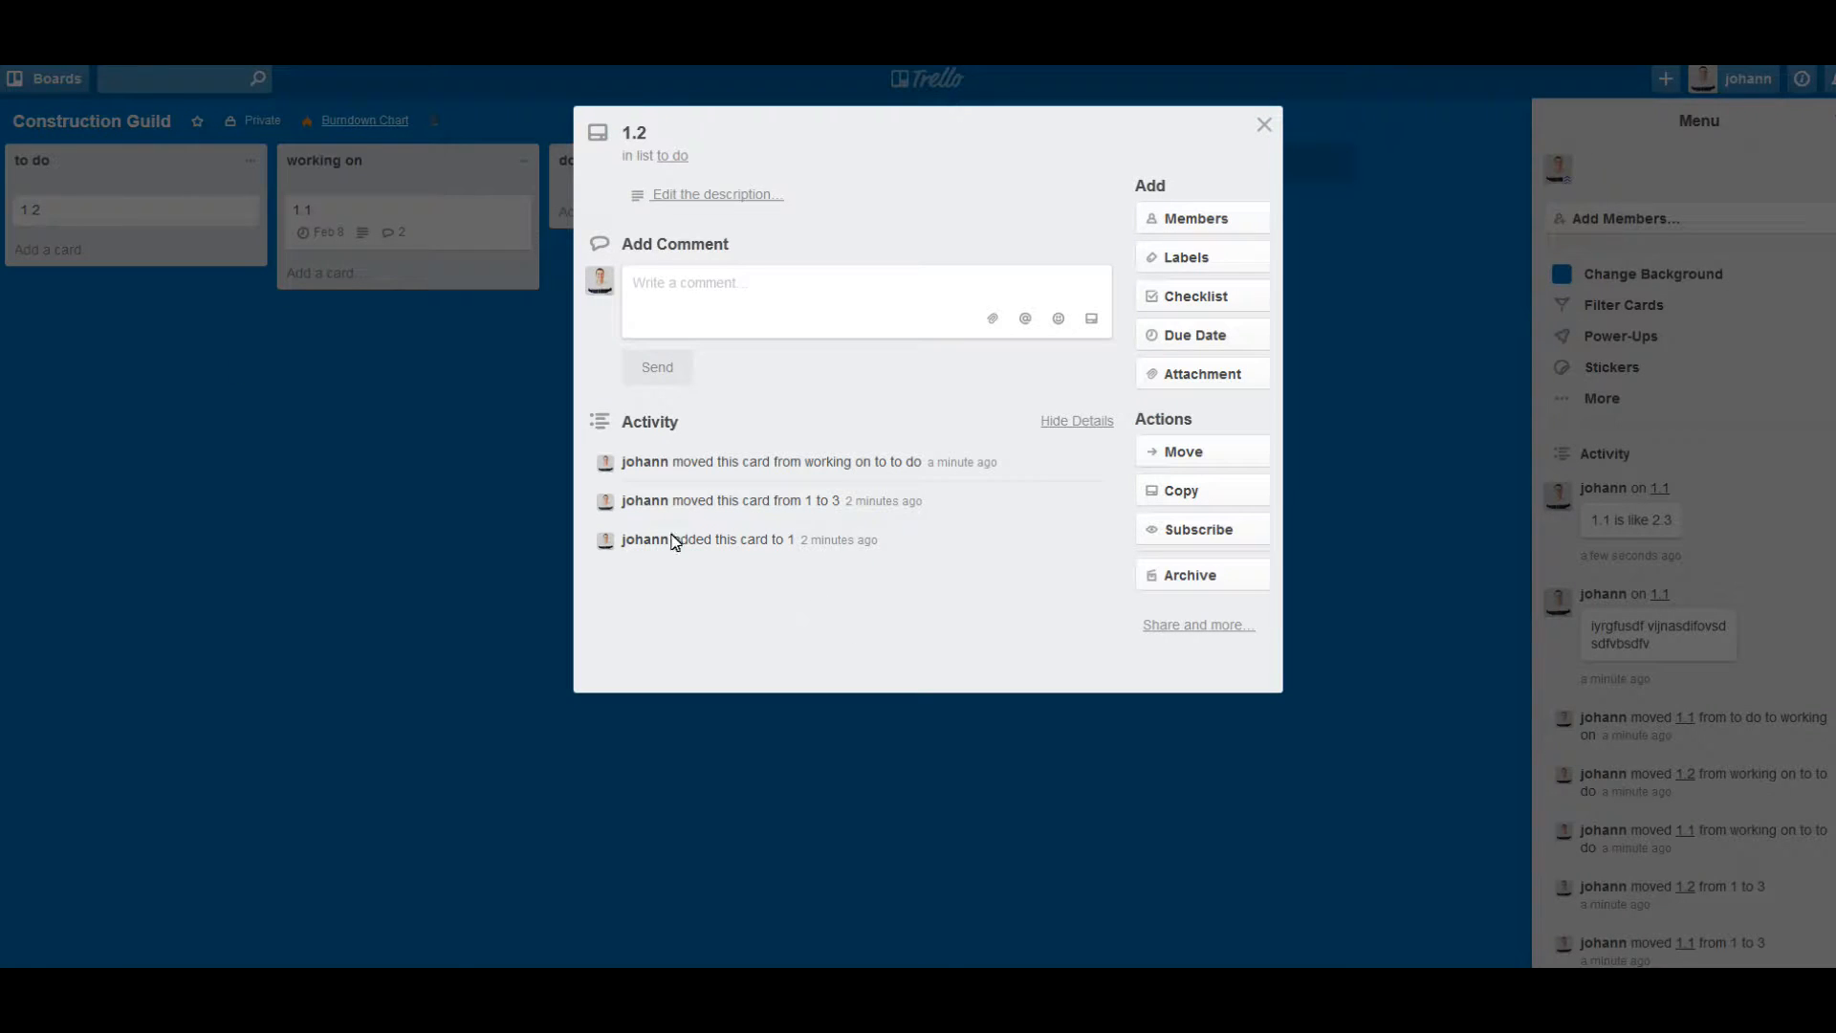
pyautogui.click(1210, 304)
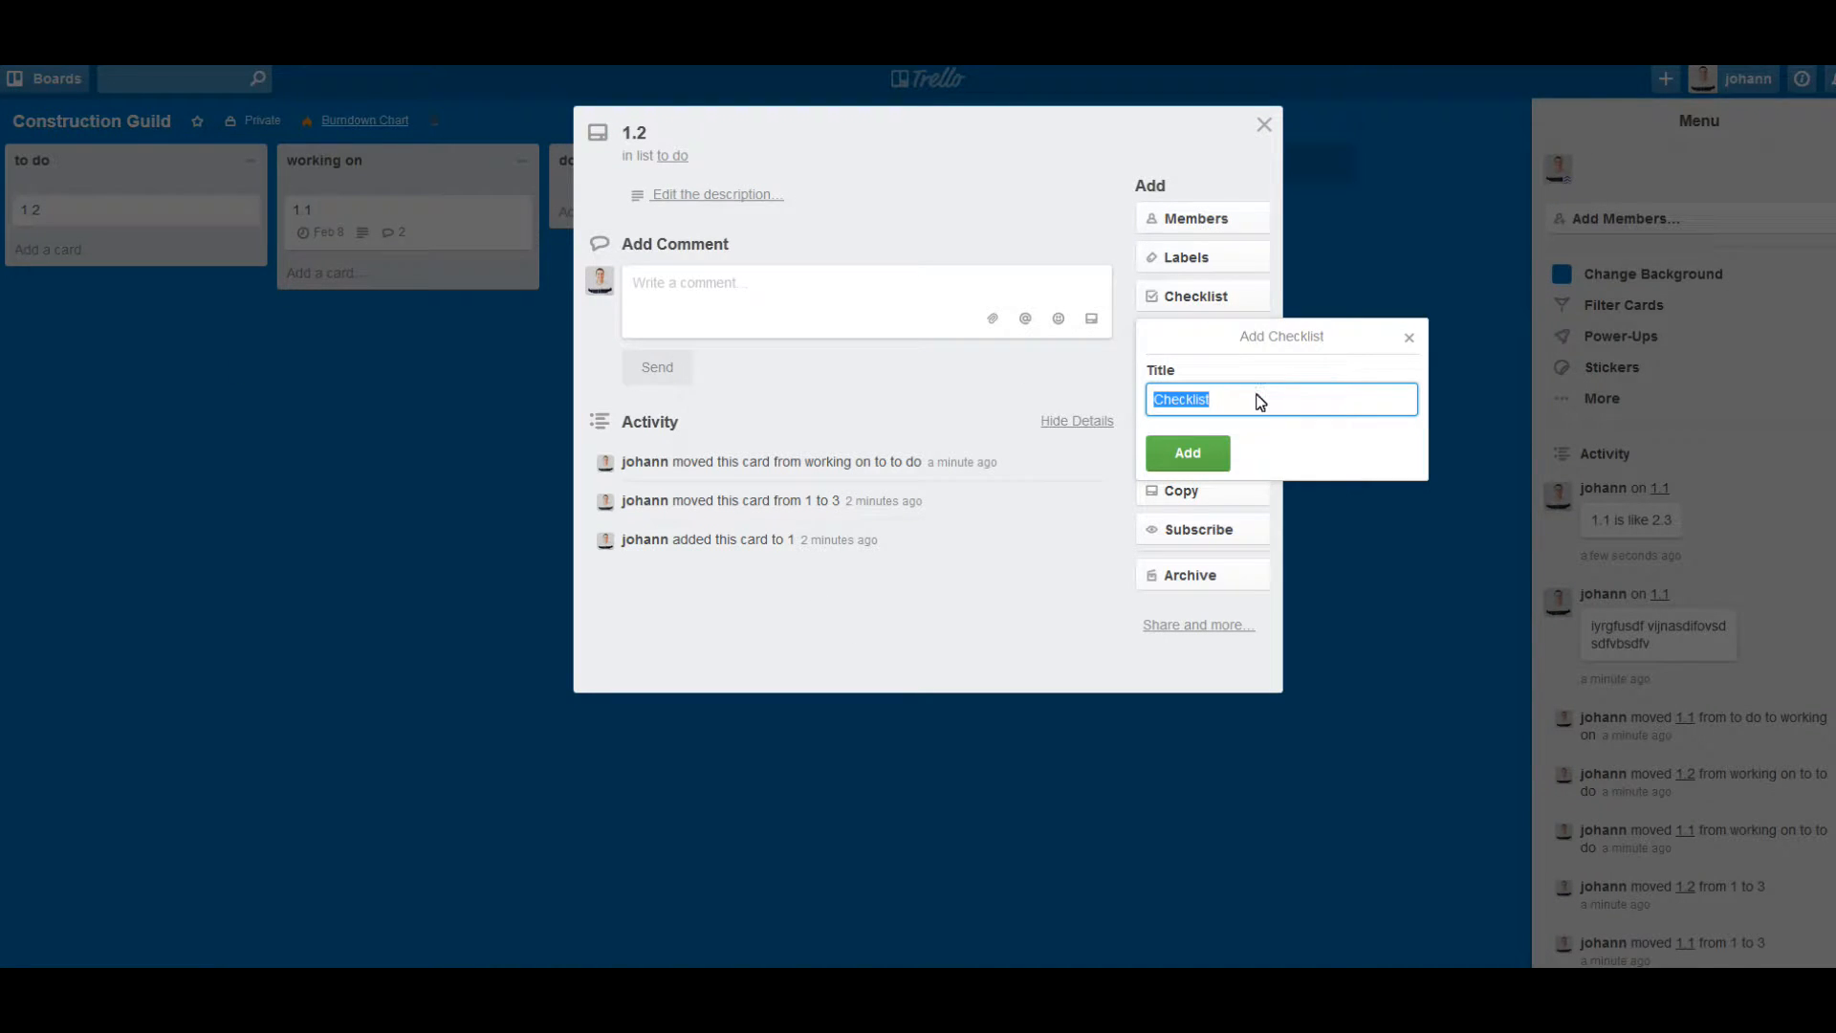
pyautogui.click(1255, 402)
pyautogui.write('food')
pyautogui.press('Return')
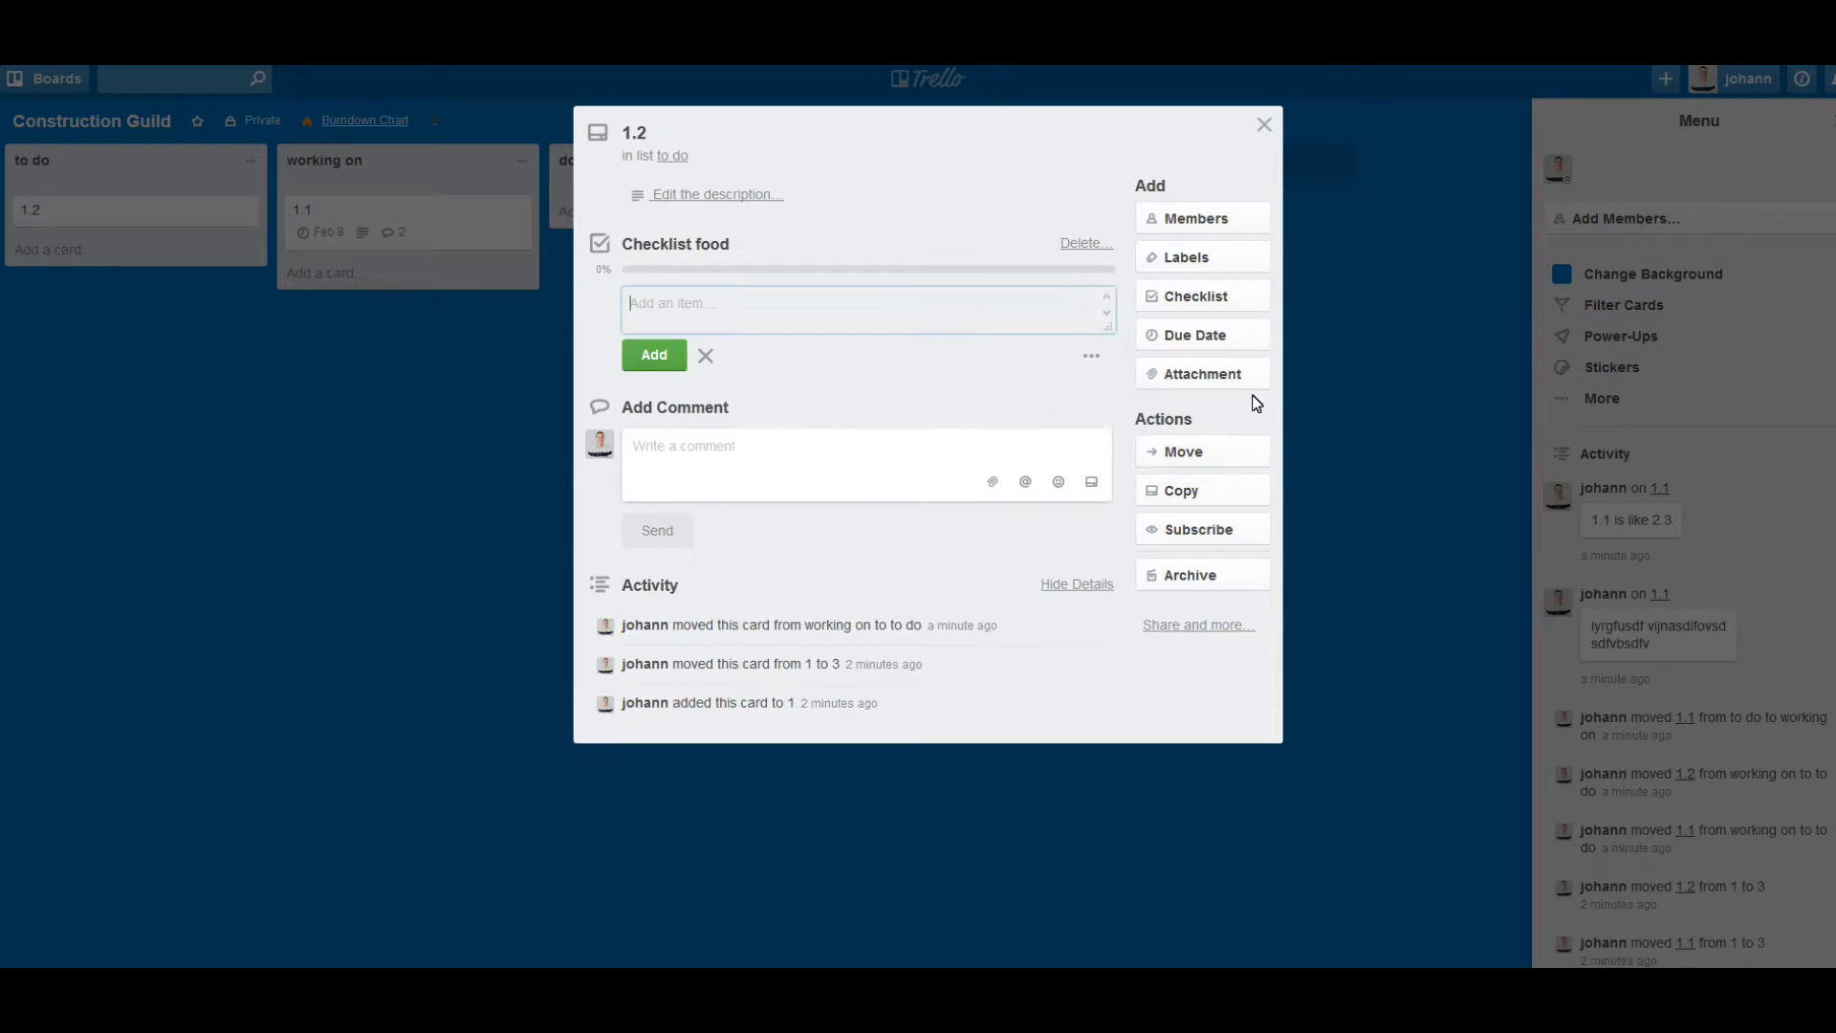
# Fill the food checklist with the items "fish", "meat" and "apple".
pyautogui.write('fish')
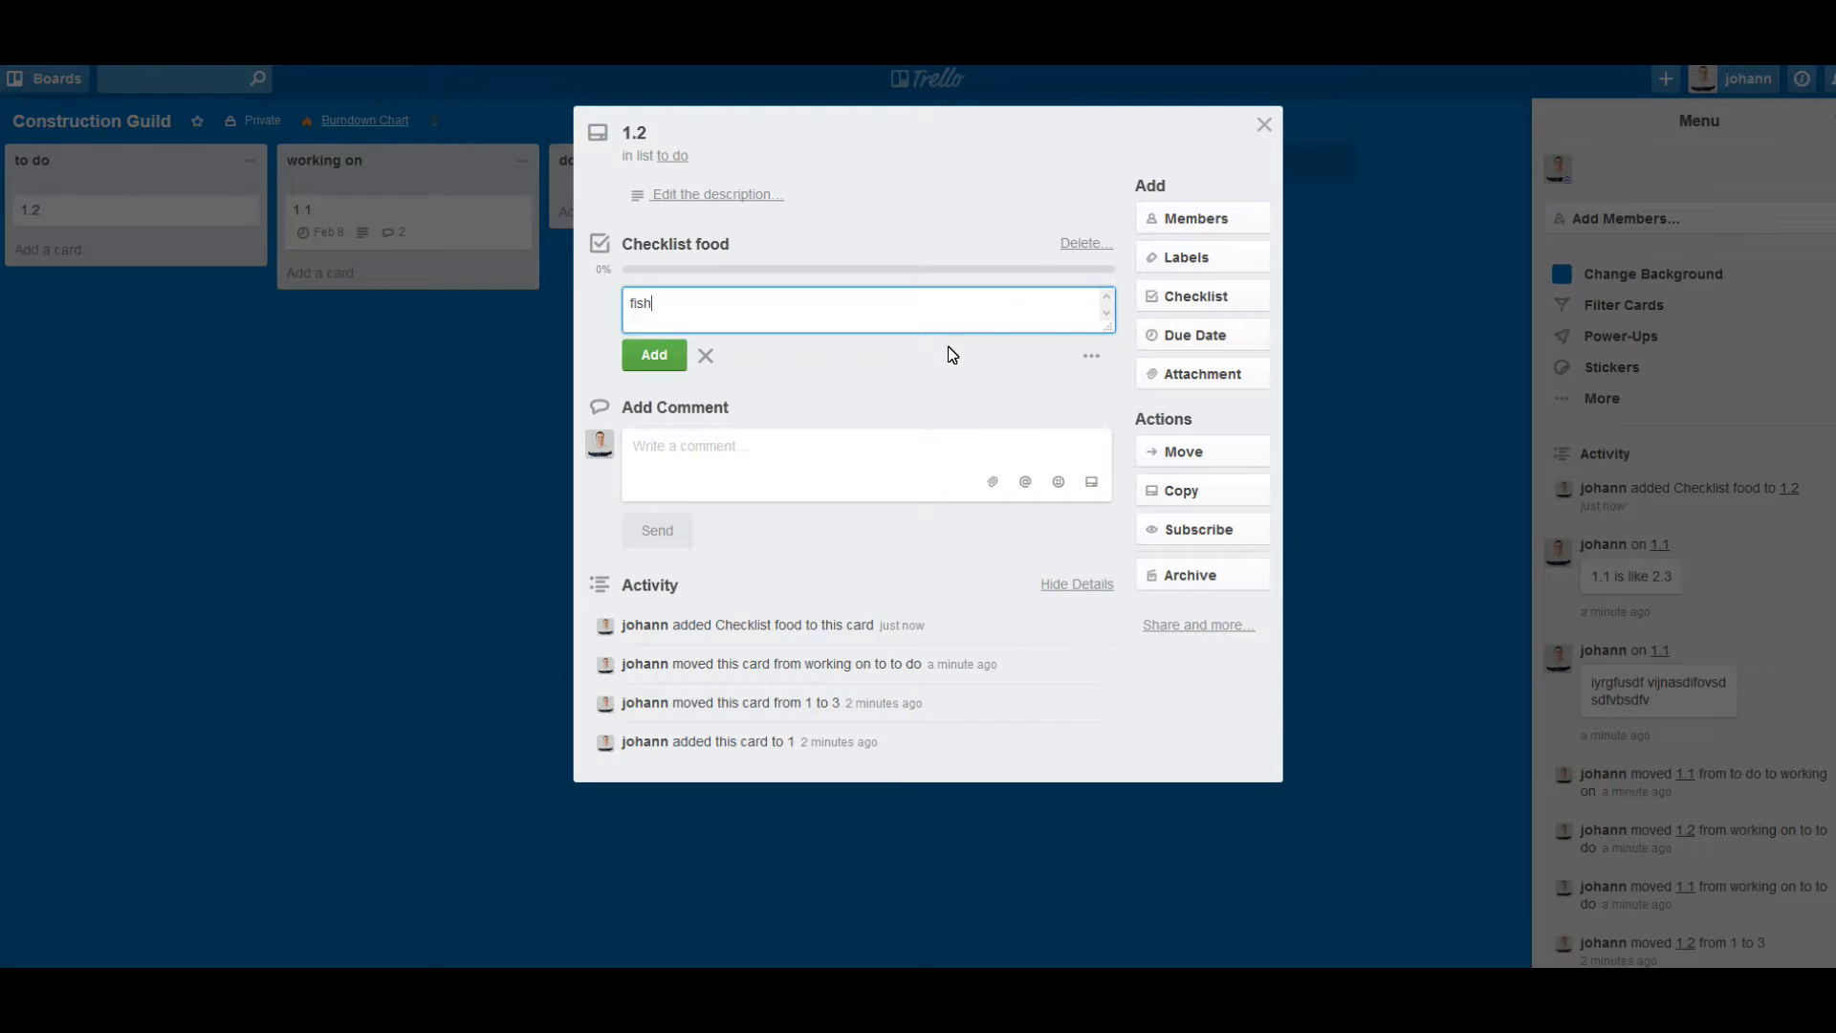
pyautogui.press('Return')
pyautogui.write('me')
pyautogui.press('Return')
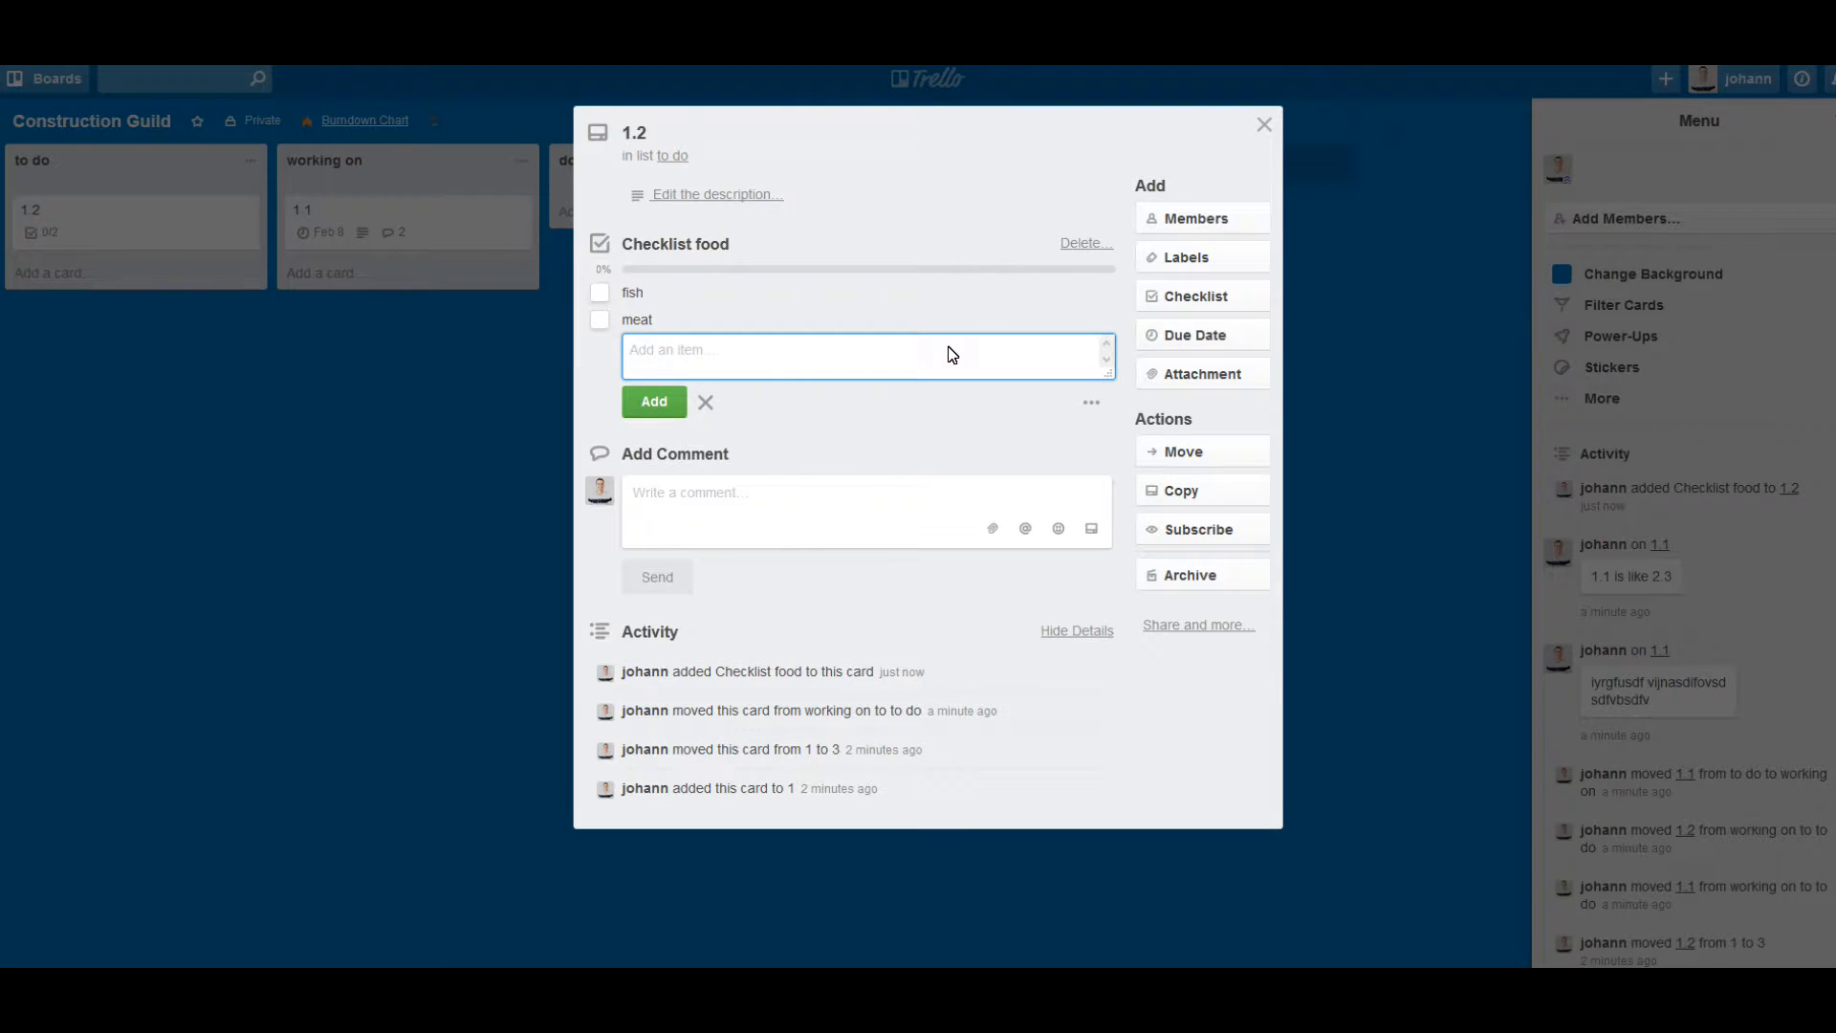
pyautogui.write('apple')
pyautogui.press('Return')
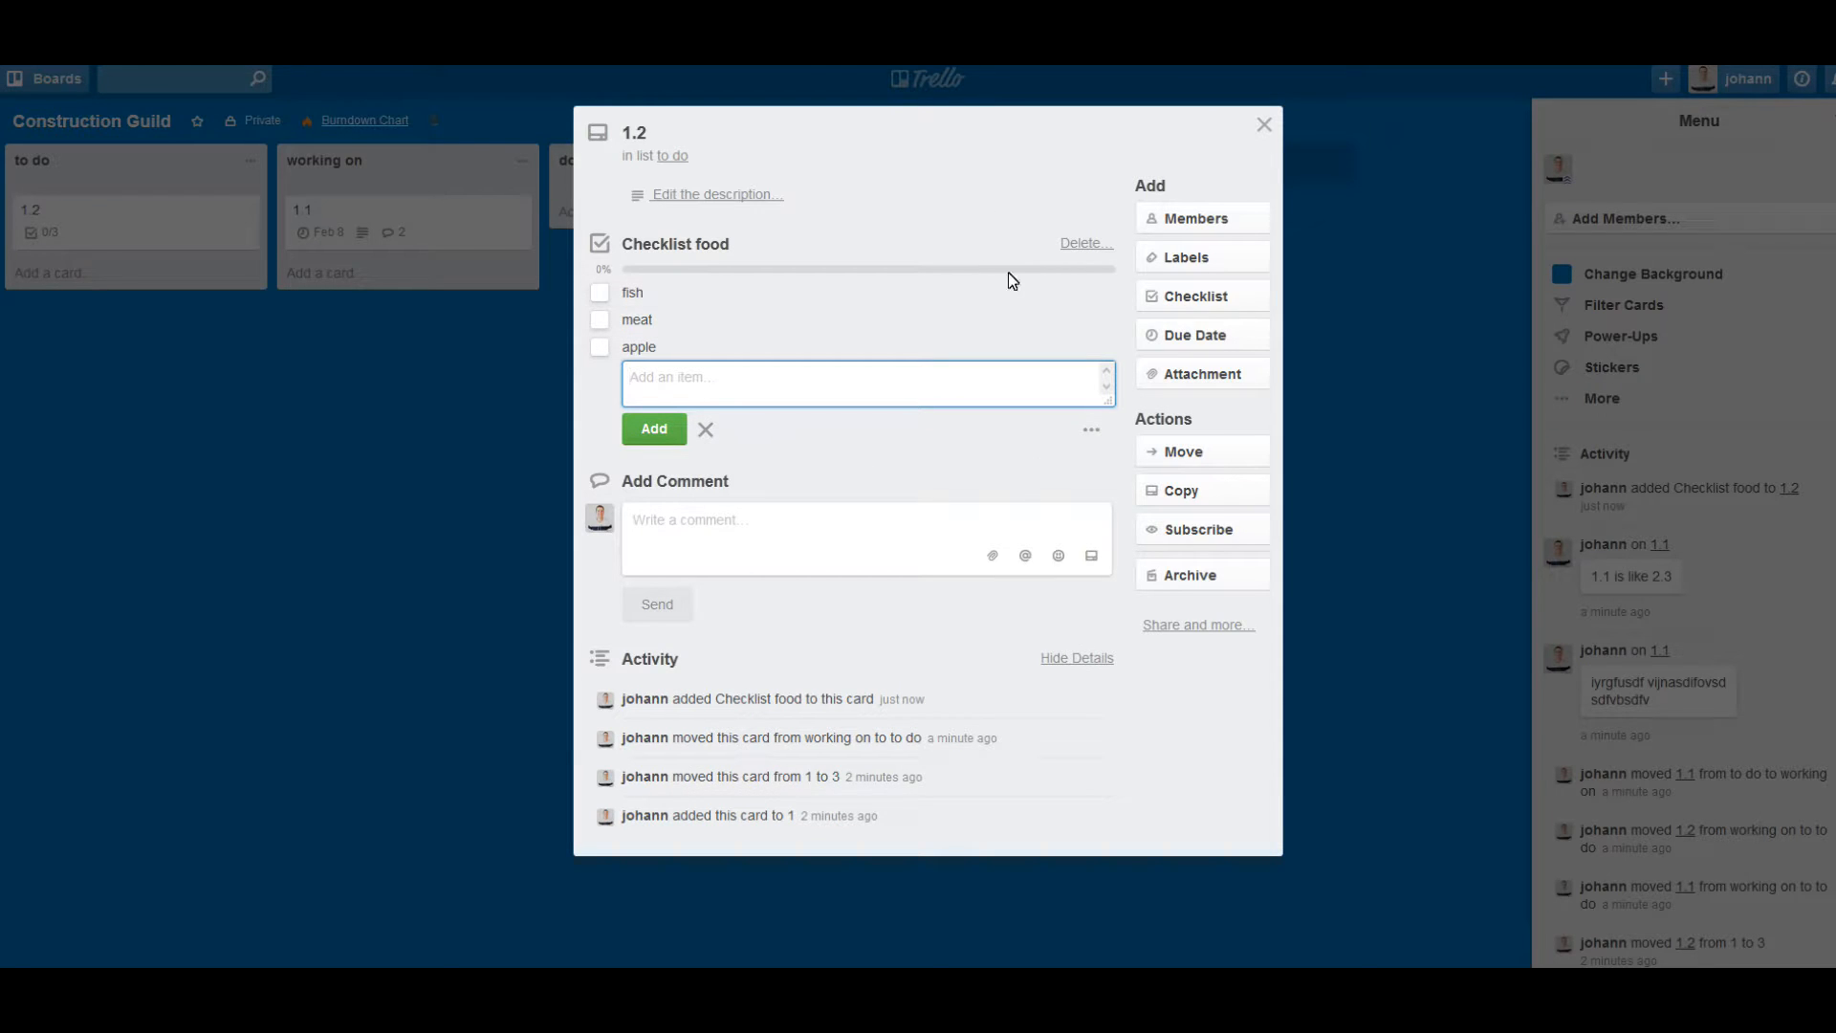
pyautogui.click(971, 176)
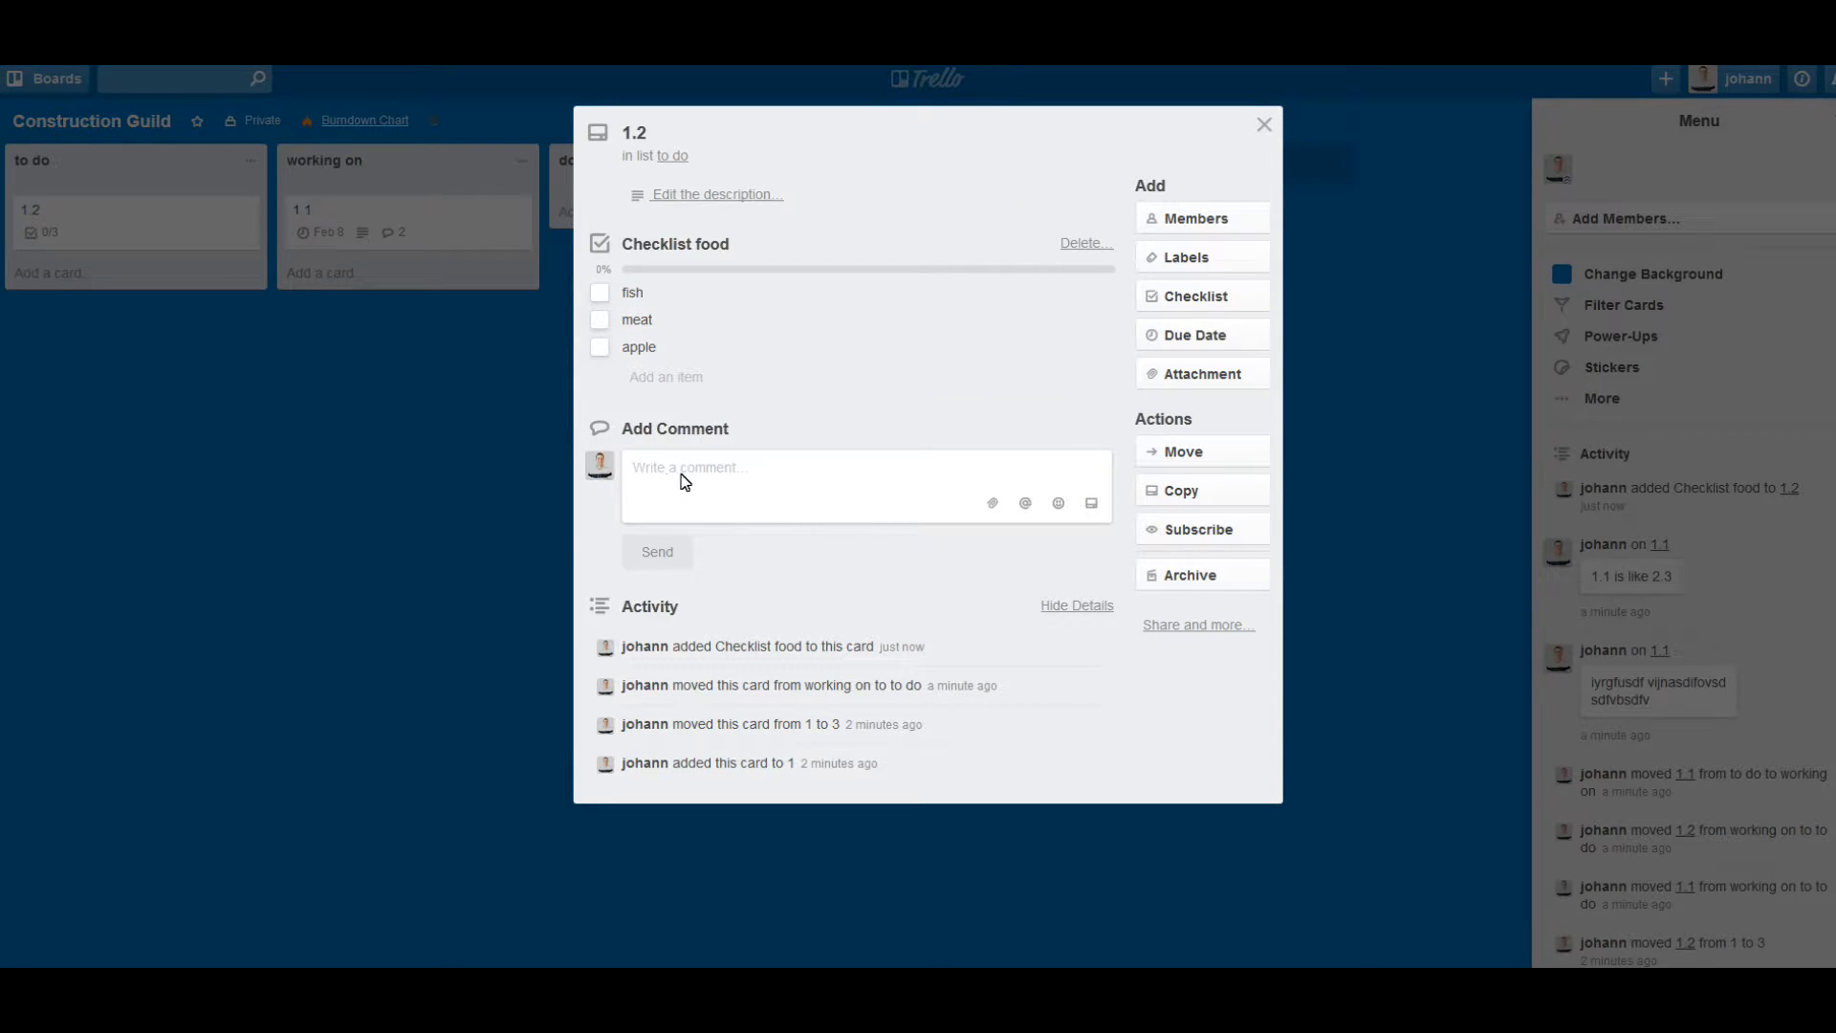
# Give card 1.2 the description "stuff to pick up".
pyautogui.click(709, 191)
pyautogui.write('stuff to p')
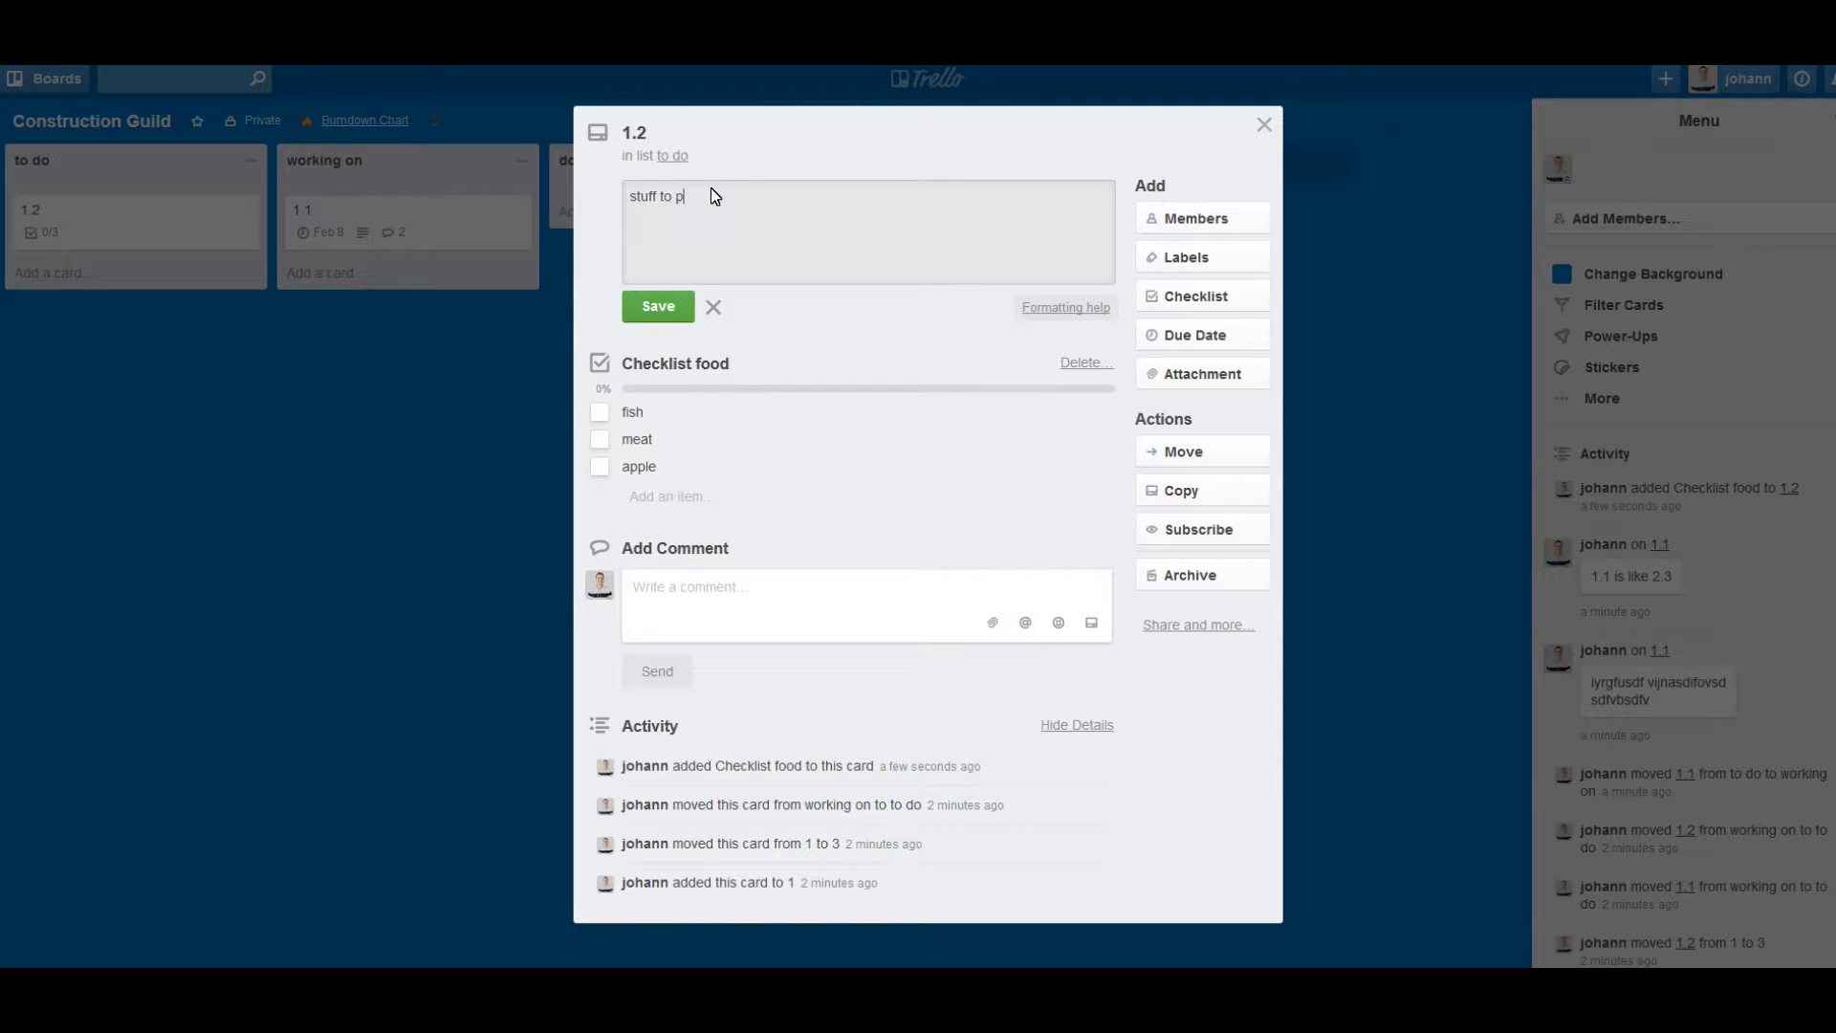
pyautogui.write('ick up')
pyautogui.click(714, 307)
pyautogui.click(699, 193)
pyautogui.write('s')
pyautogui.click(646, 308)
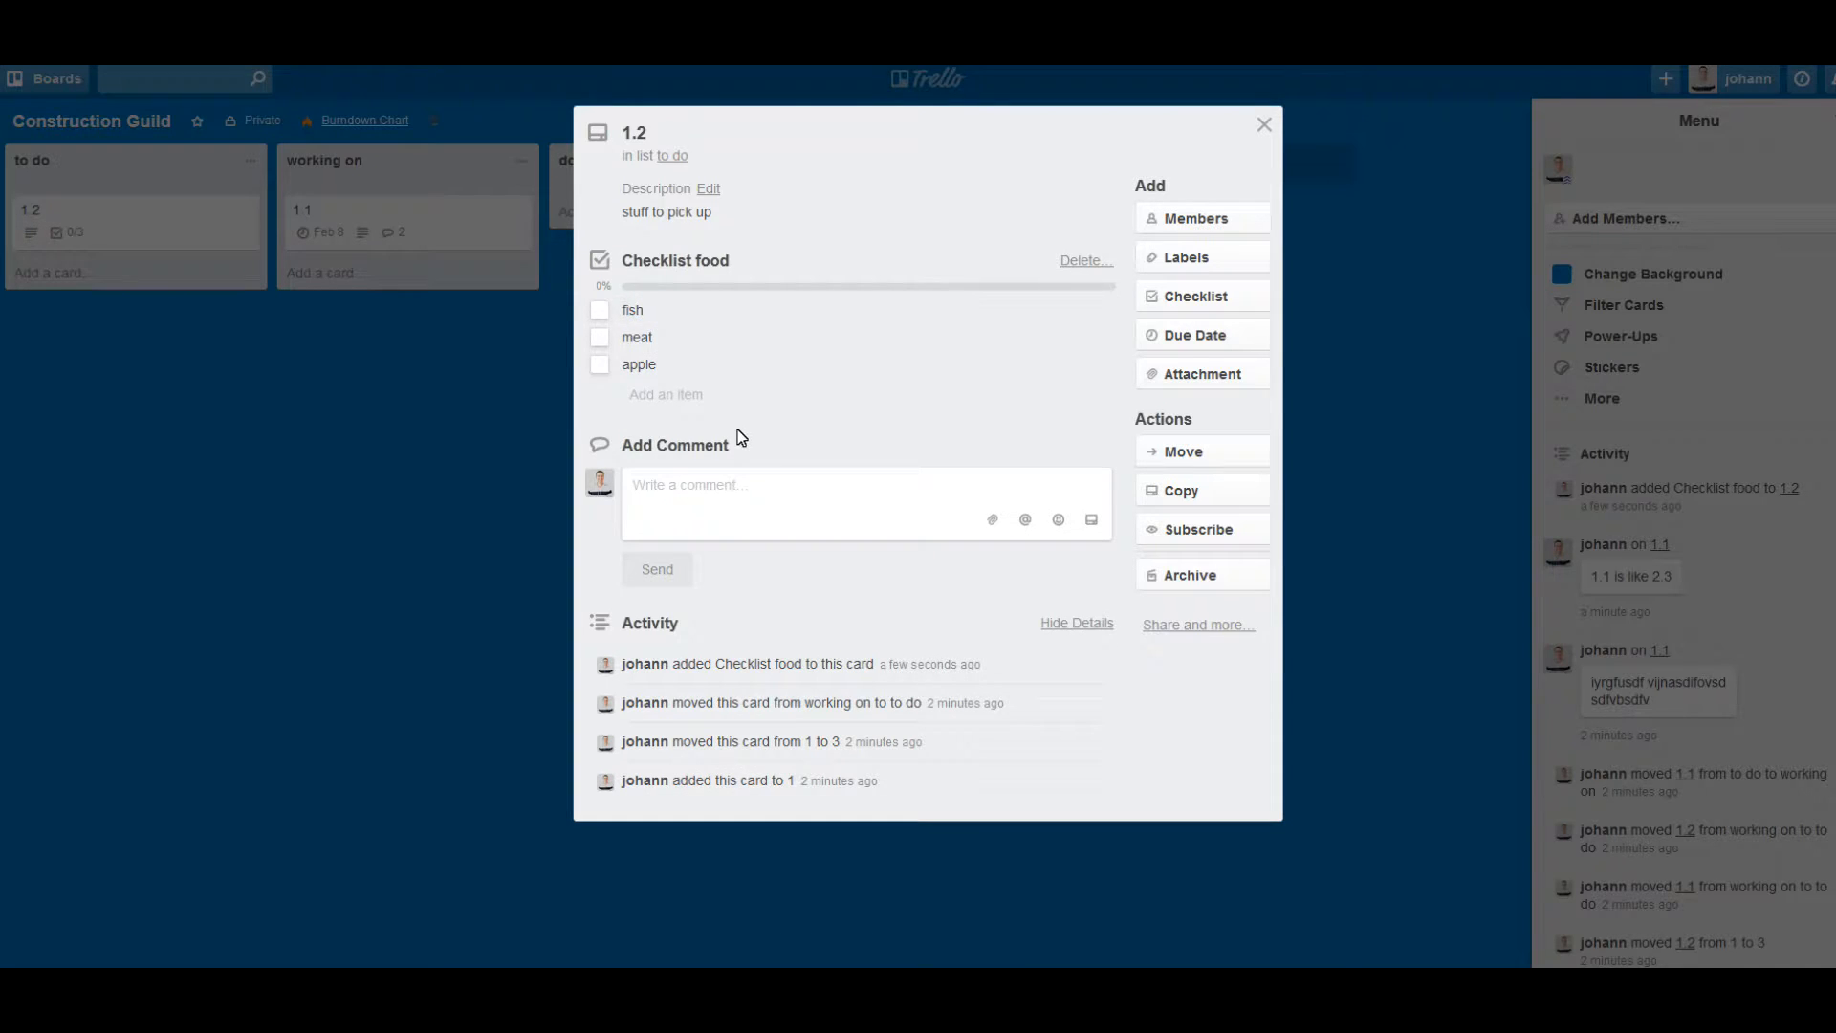
# Check off fish in the food checklist, reorder meat above it, and close card 1.2.
pyautogui.click(600, 336)
pyautogui.click(602, 310)
pyautogui.click(605, 313)
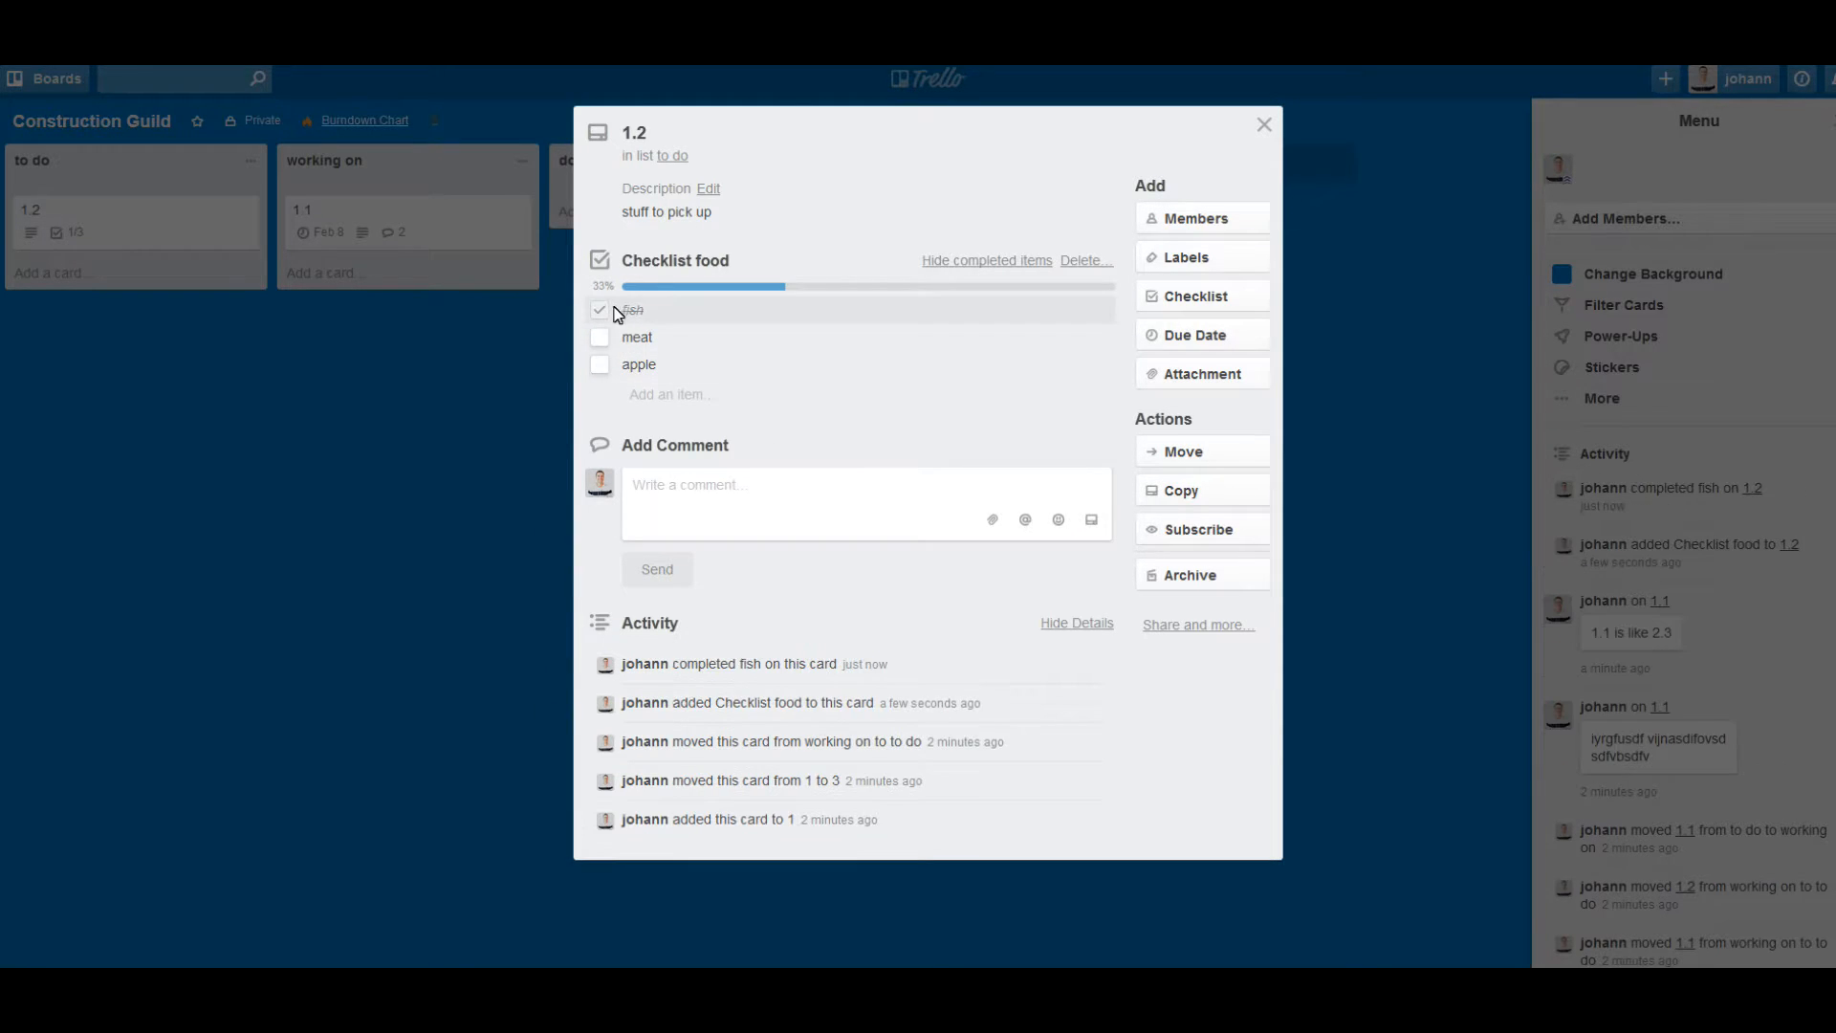
pyautogui.moveTo(692, 342); pyautogui.dragTo(694, 316)
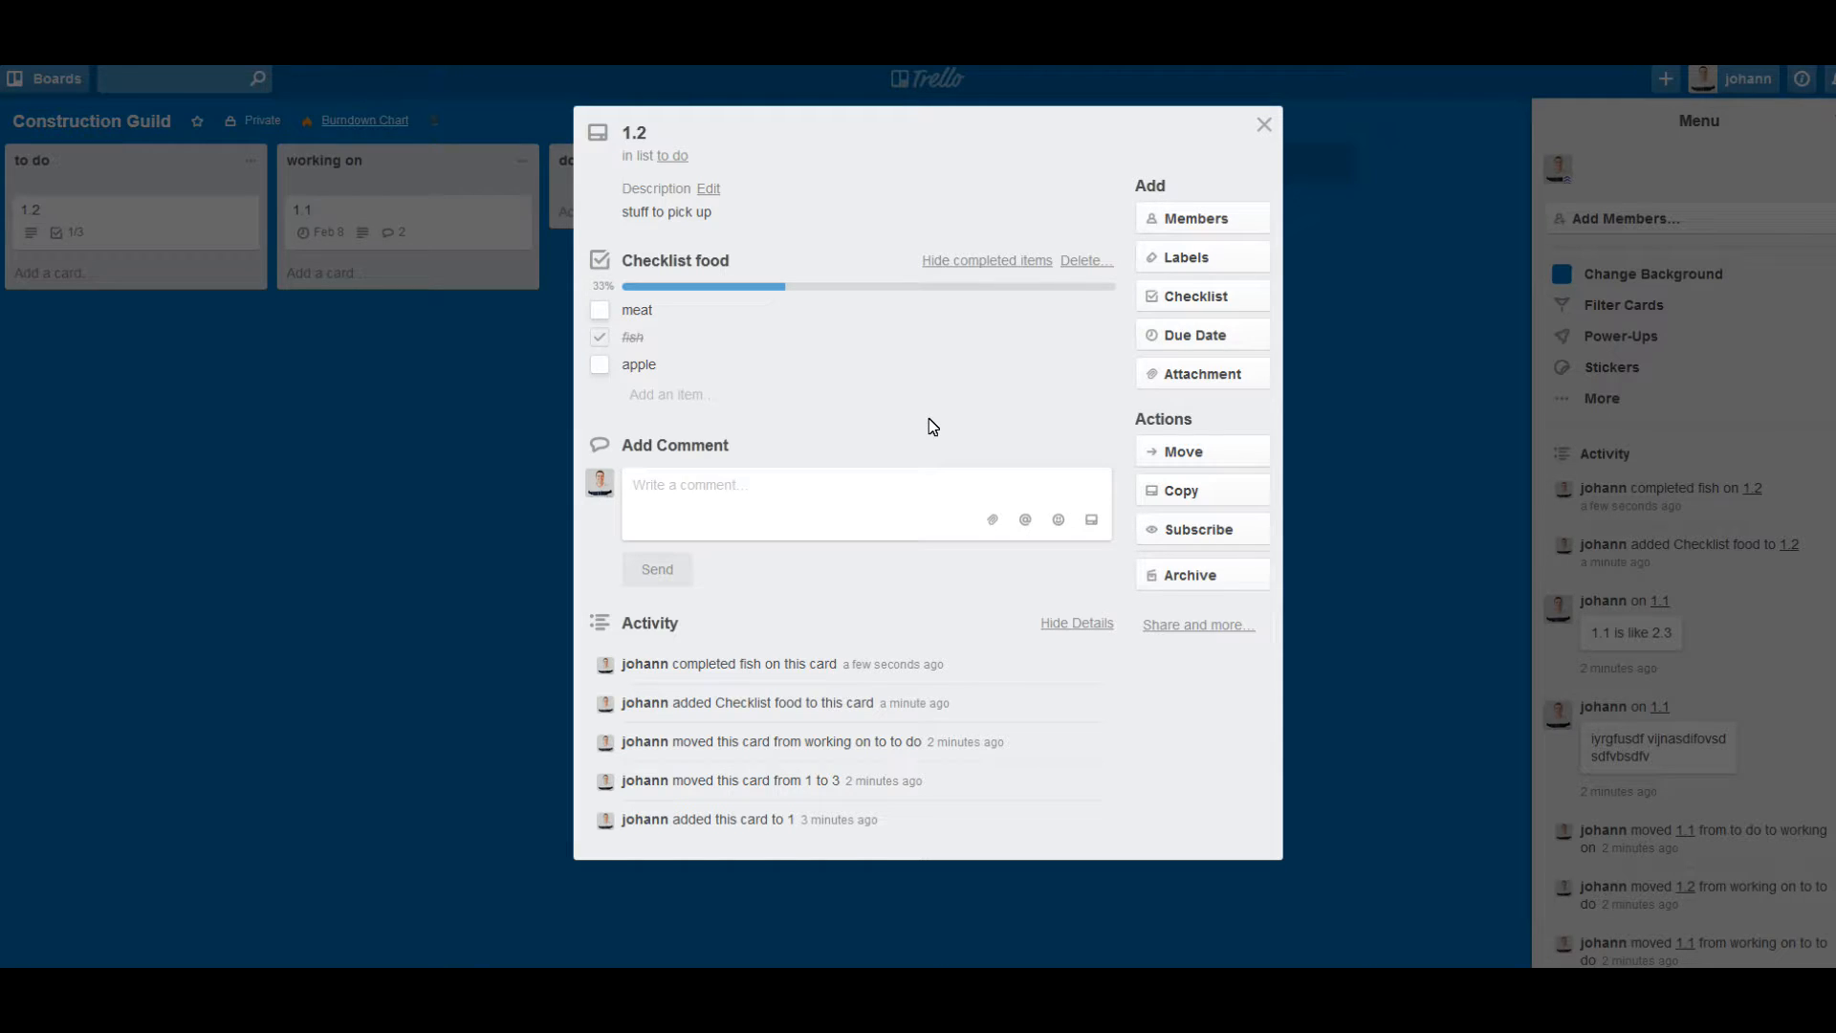
pyautogui.click(292, 479)
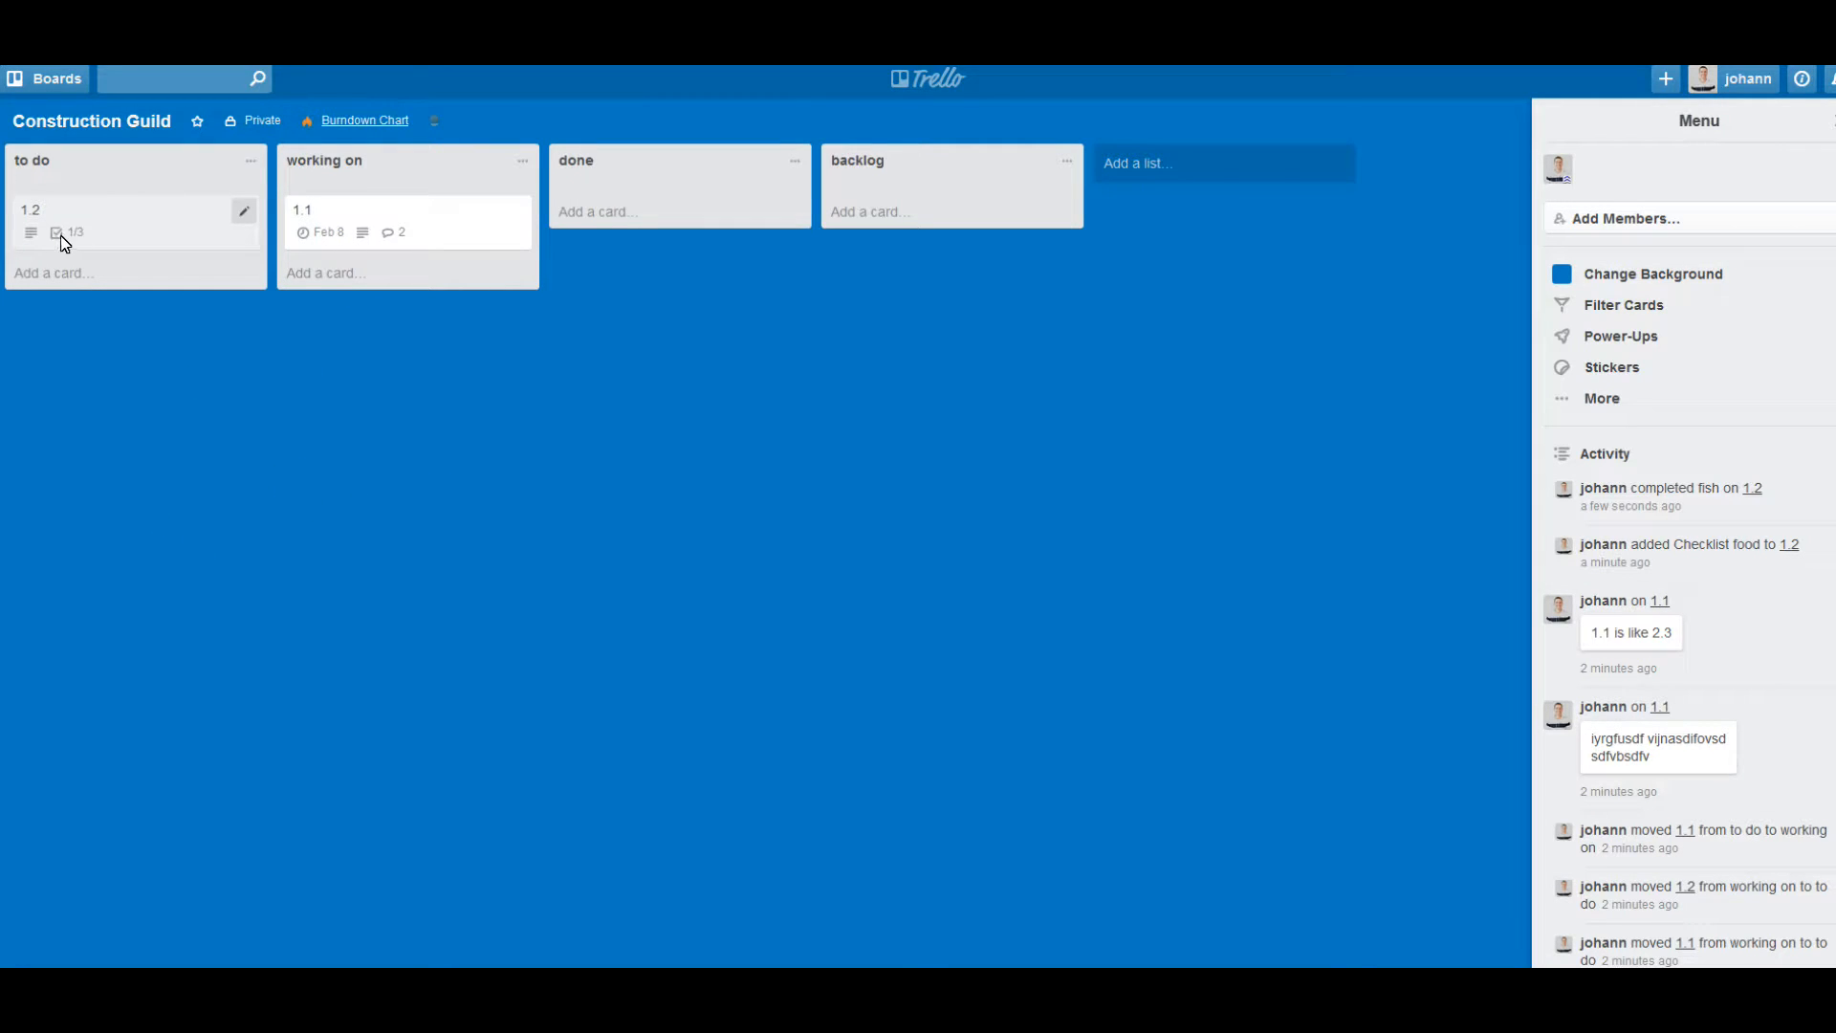
# Move card 1.2 to the "done" list and check off its remaining checklist items, apple and meat.
pyautogui.moveTo(198, 200); pyautogui.dragTo(714, 210)
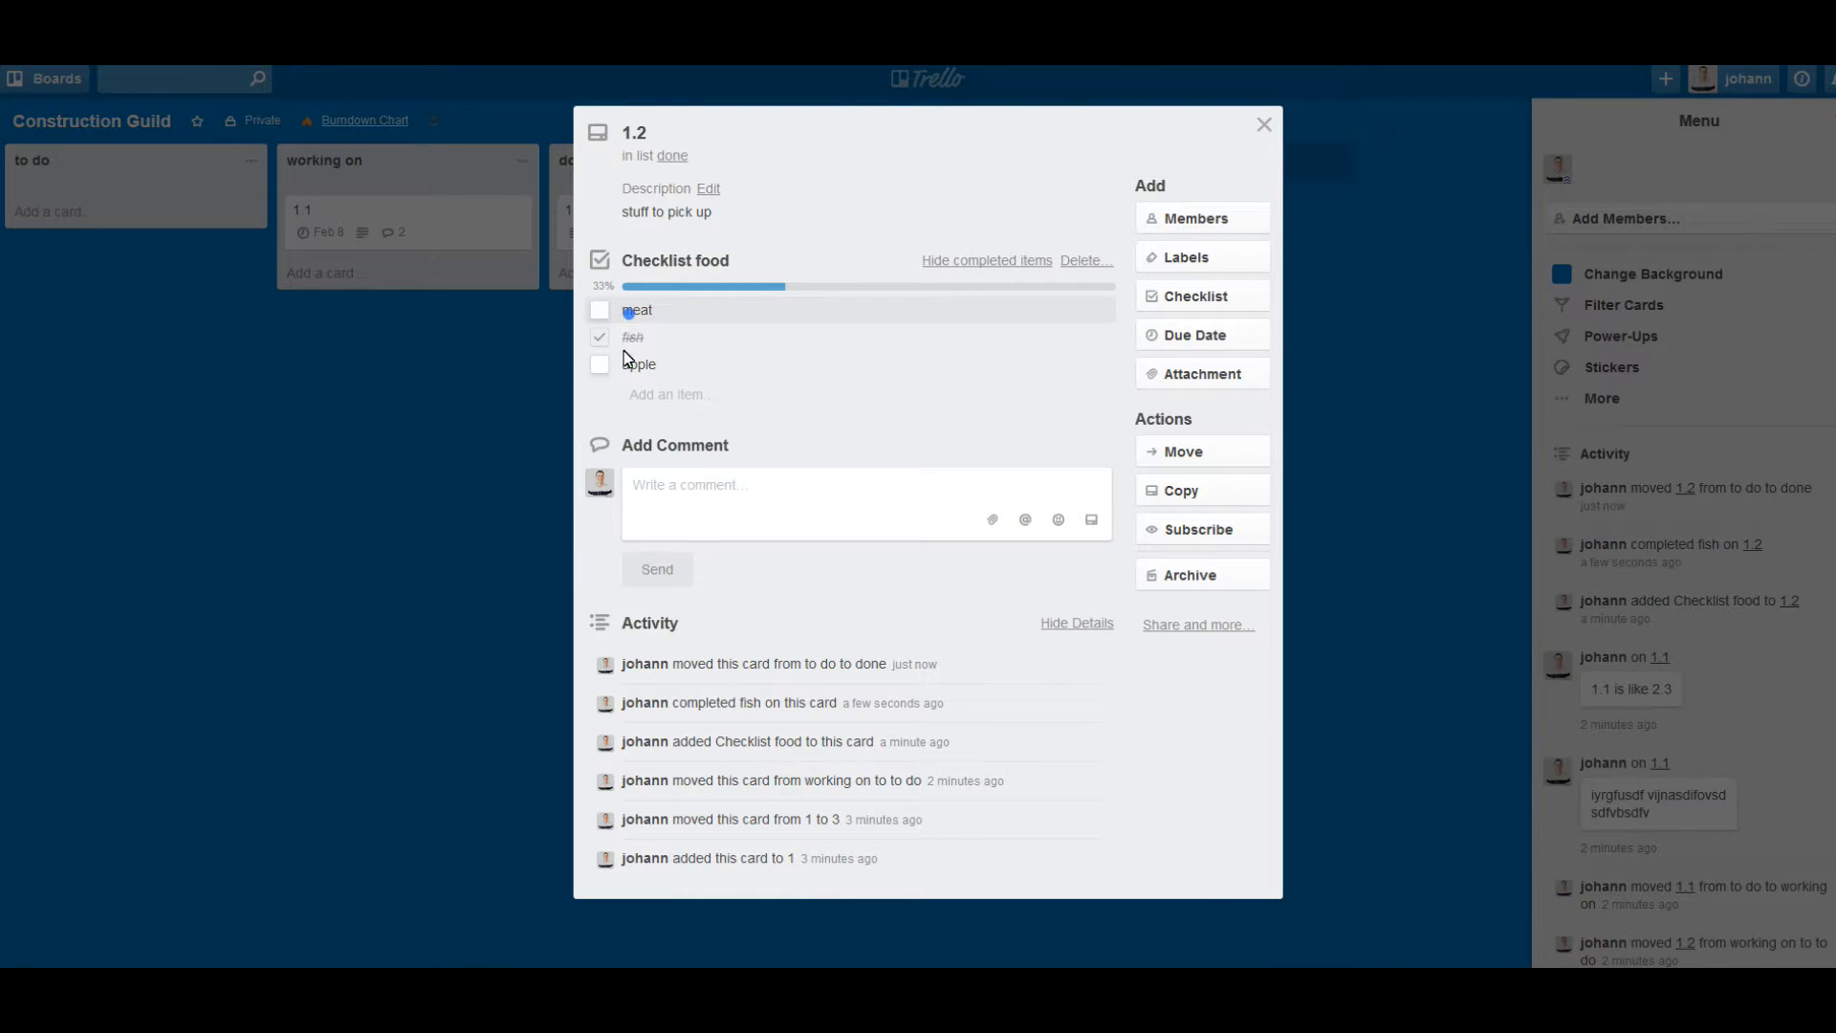
pyautogui.click(637, 312)
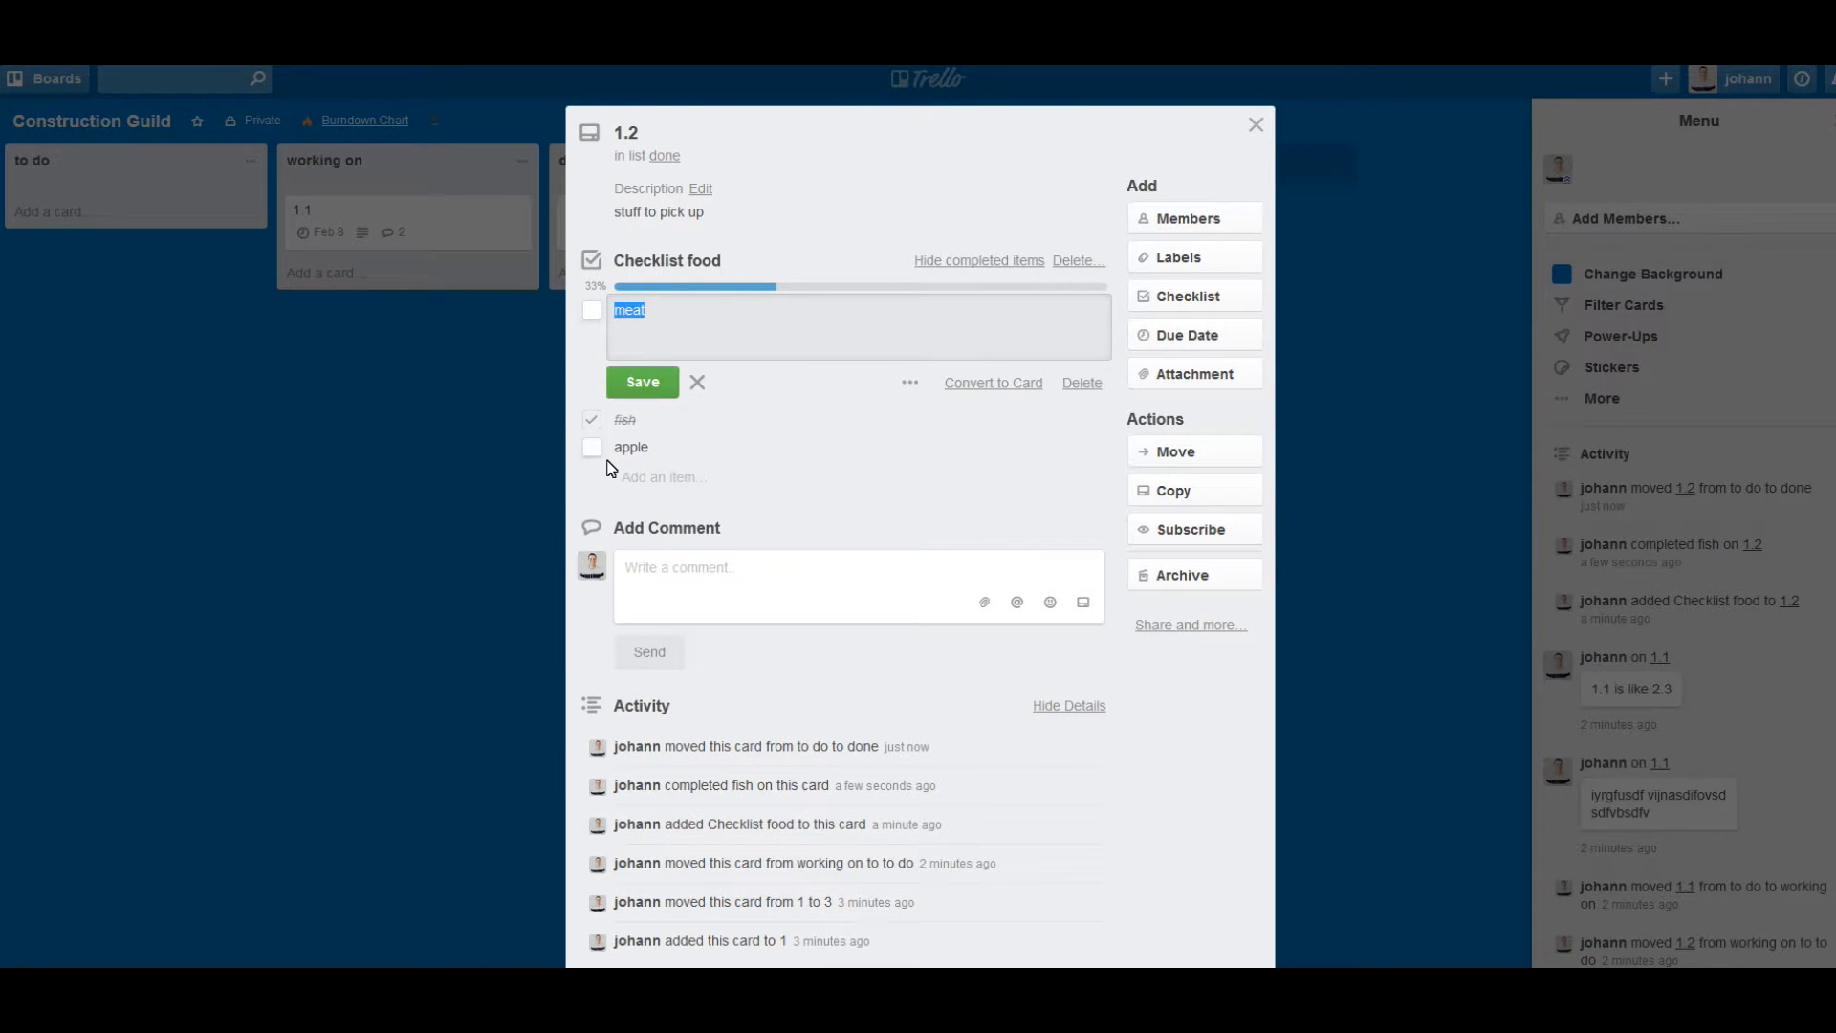
pyautogui.click(805, 464)
pyautogui.click(600, 364)
pyautogui.click(599, 309)
pyautogui.click(1263, 125)
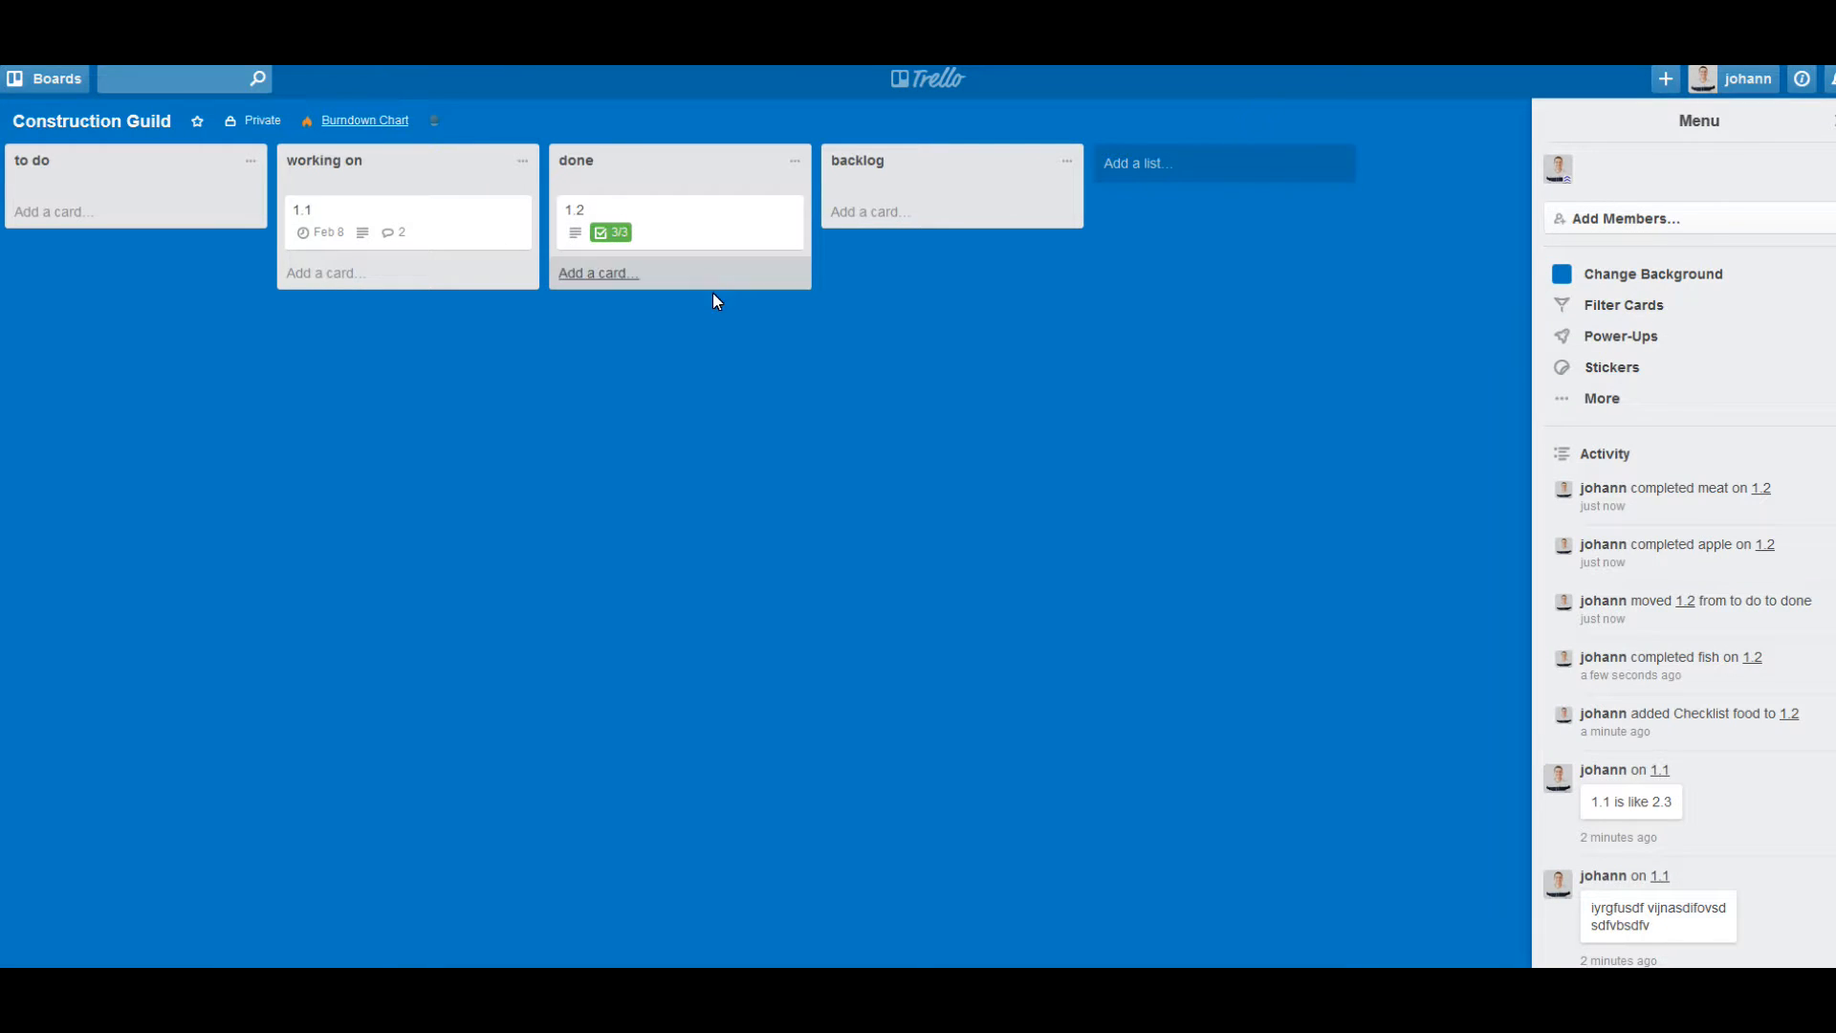
# Set the due date of card 1.2 to February 9, 2017 at 12:00 PM and close the card.
pyautogui.click(712, 234)
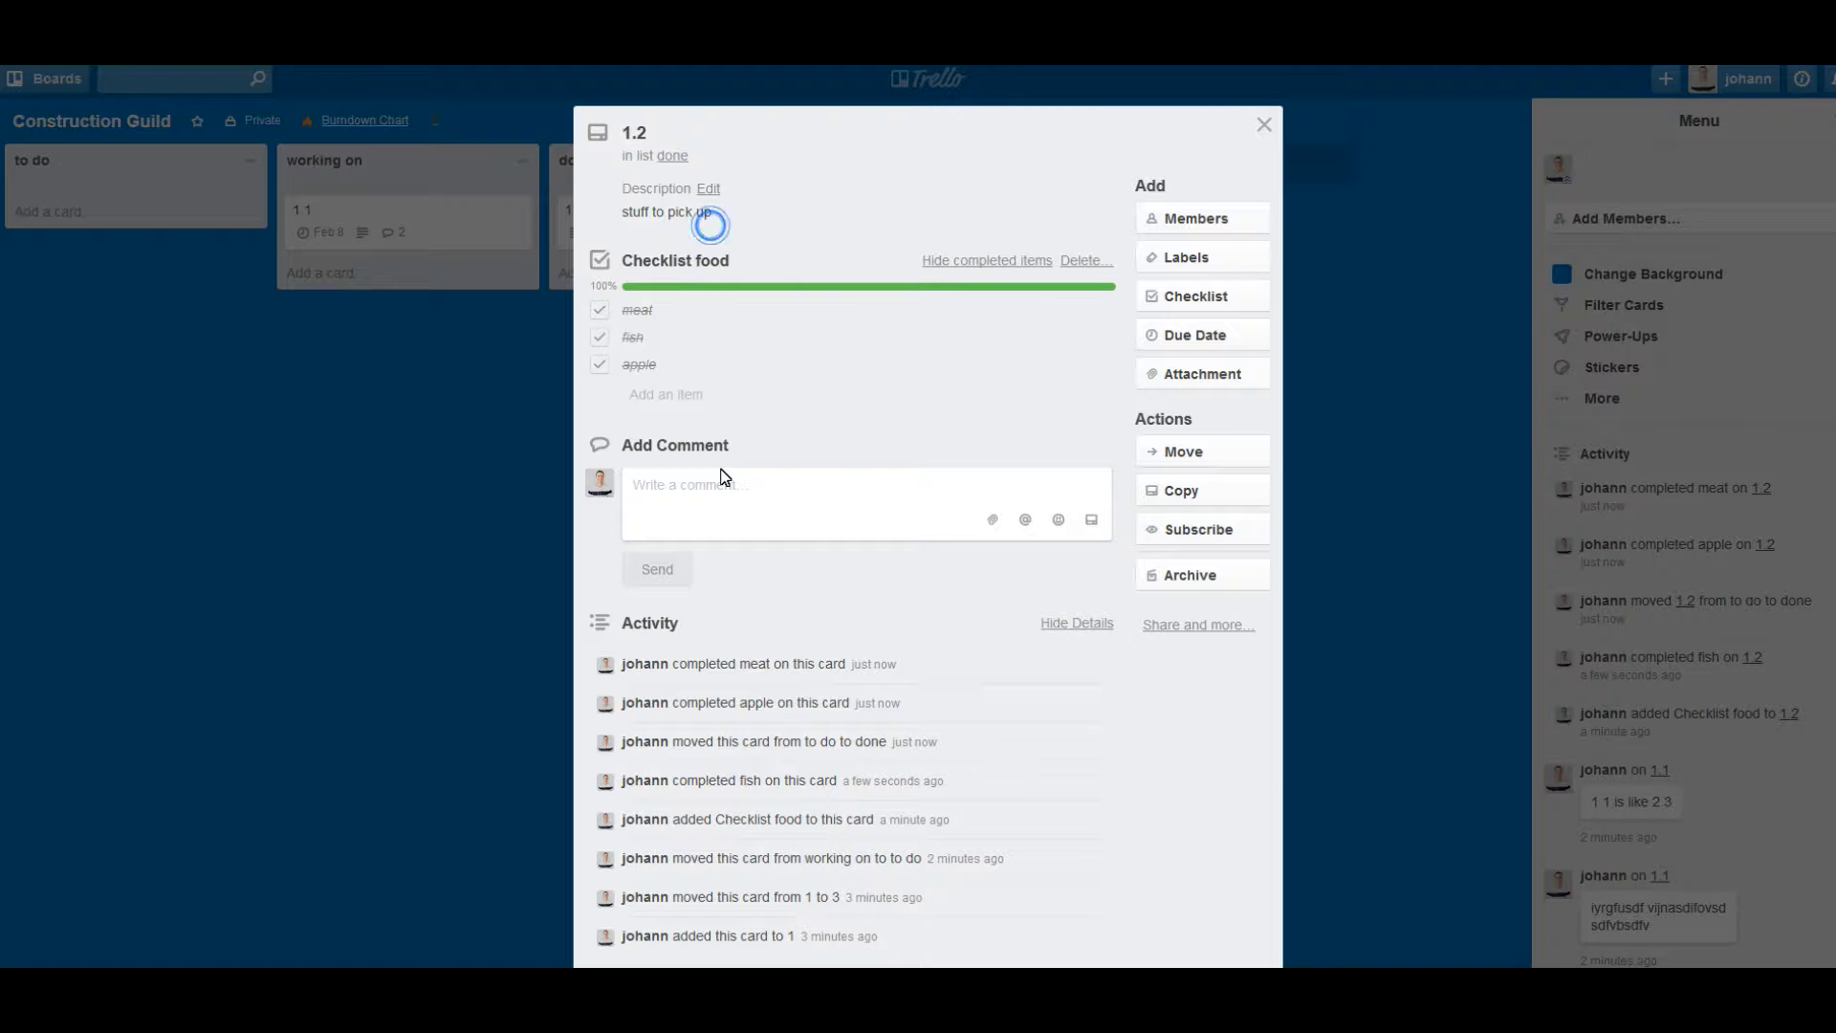
pyautogui.click(1222, 329)
pyautogui.click(1320, 582)
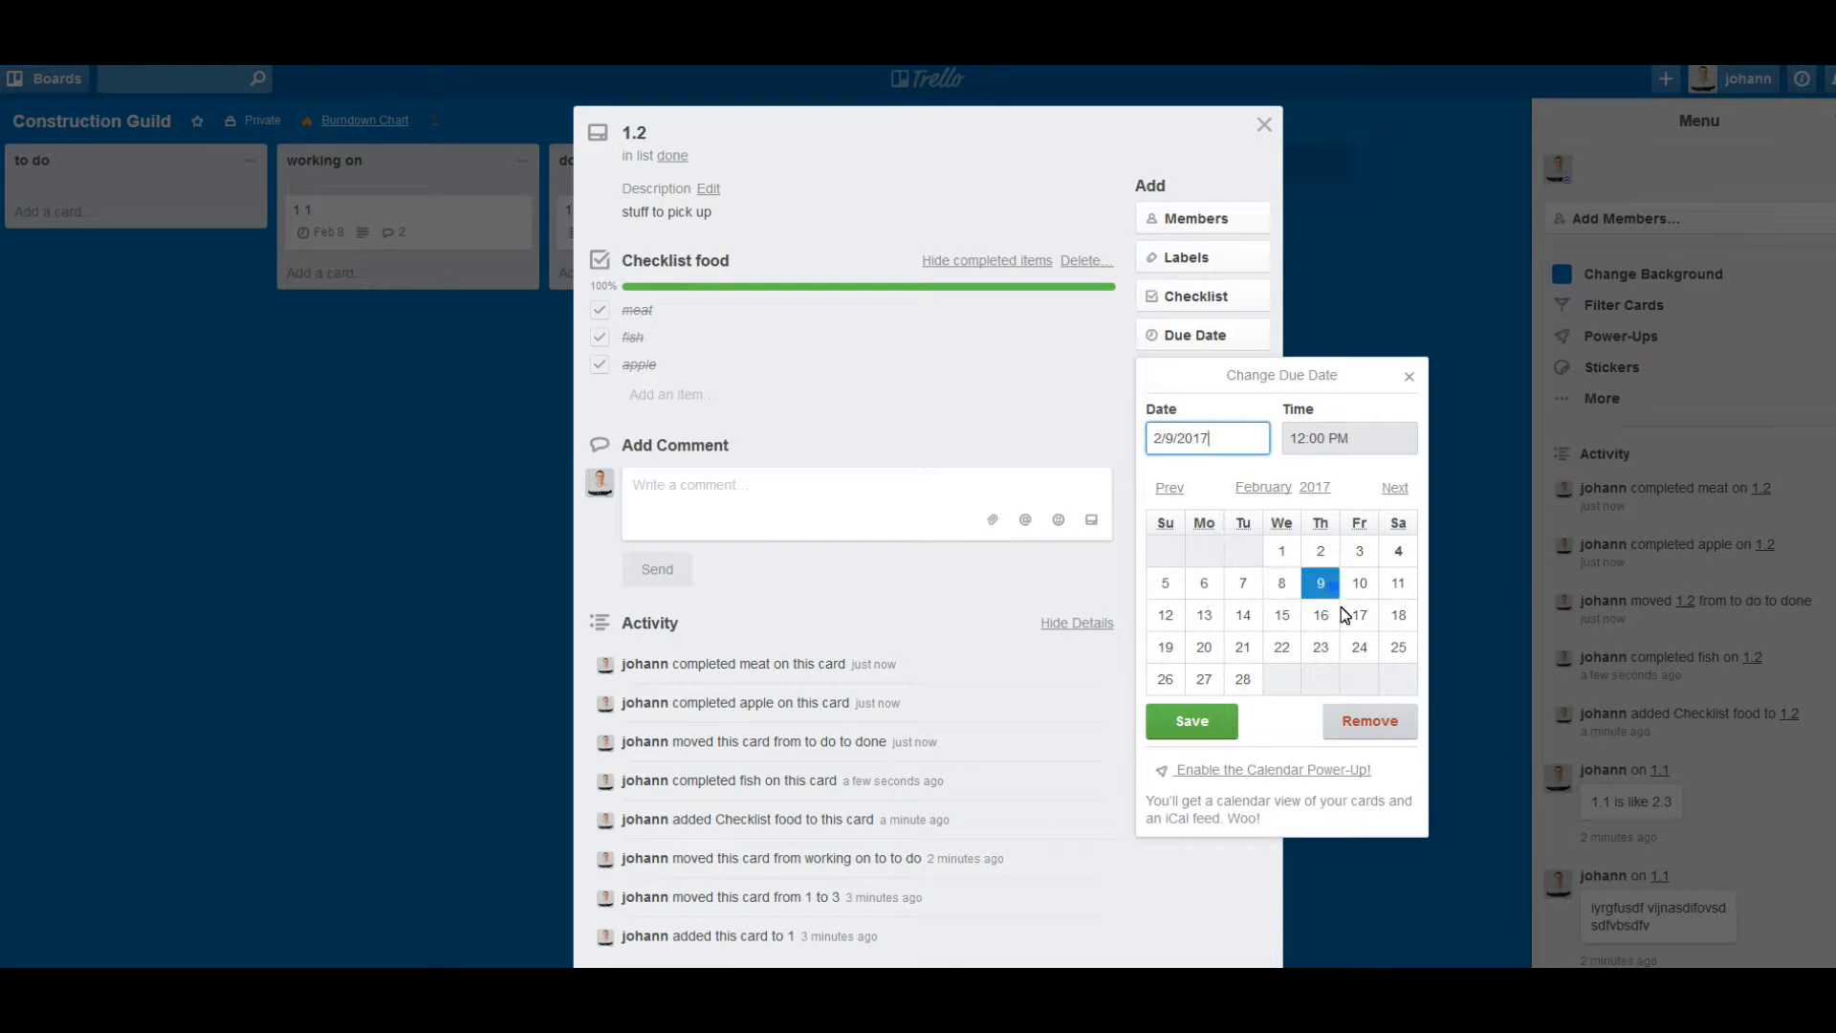
pyautogui.click(1208, 719)
pyautogui.click(1318, 189)
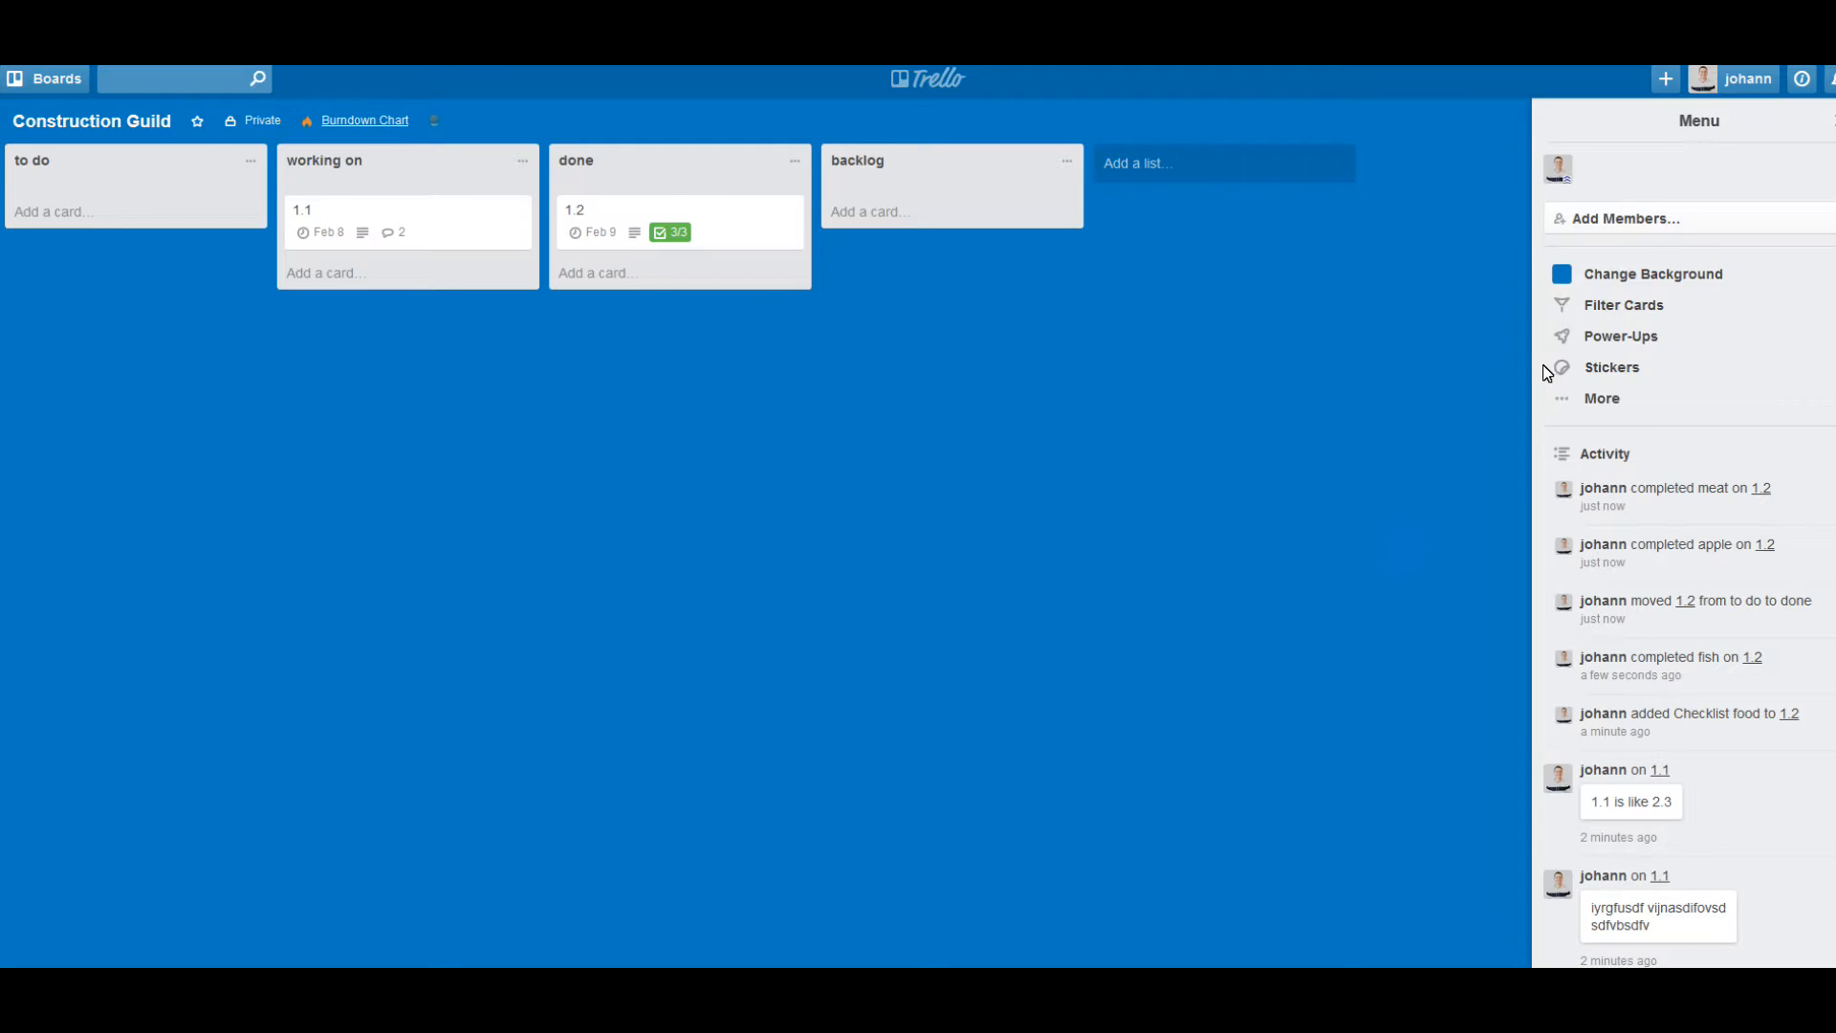
# Enable the Calendar Power-Up for the board, try to enable Card Aging too, and close the board menu.
pyautogui.click(1641, 346)
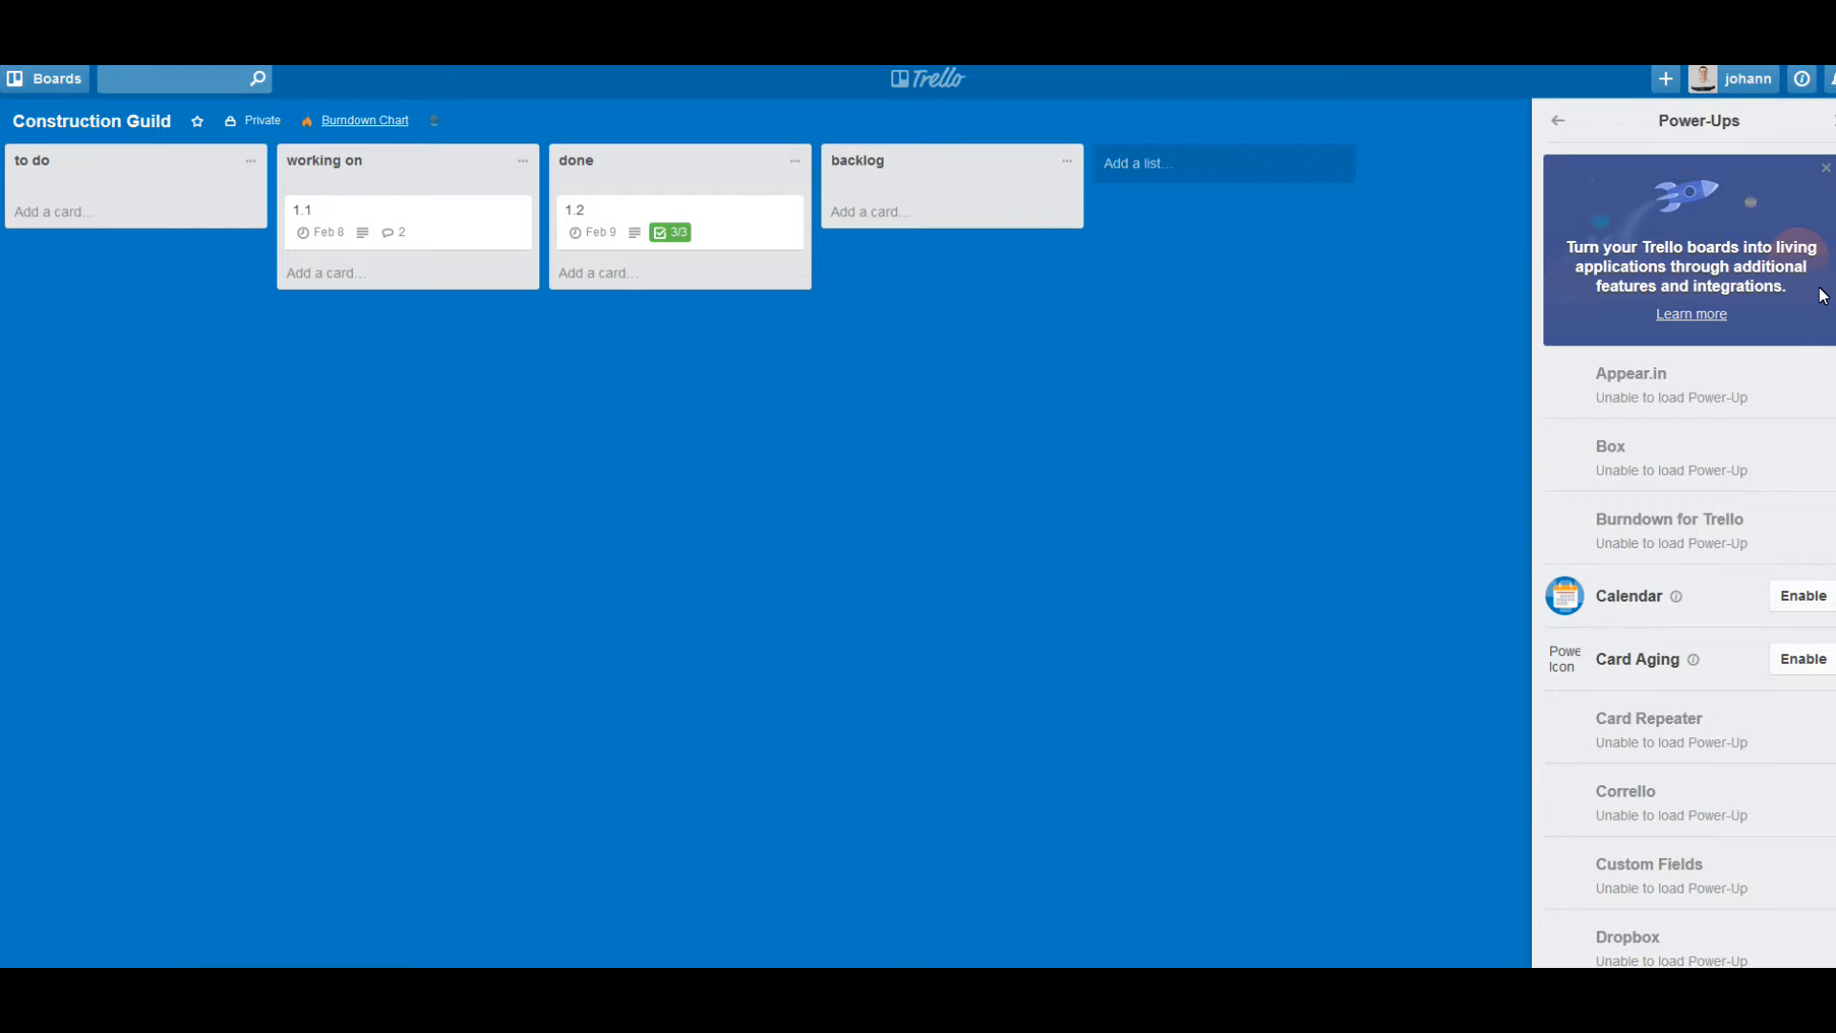
pyautogui.scroll(-5, 1689, 554)
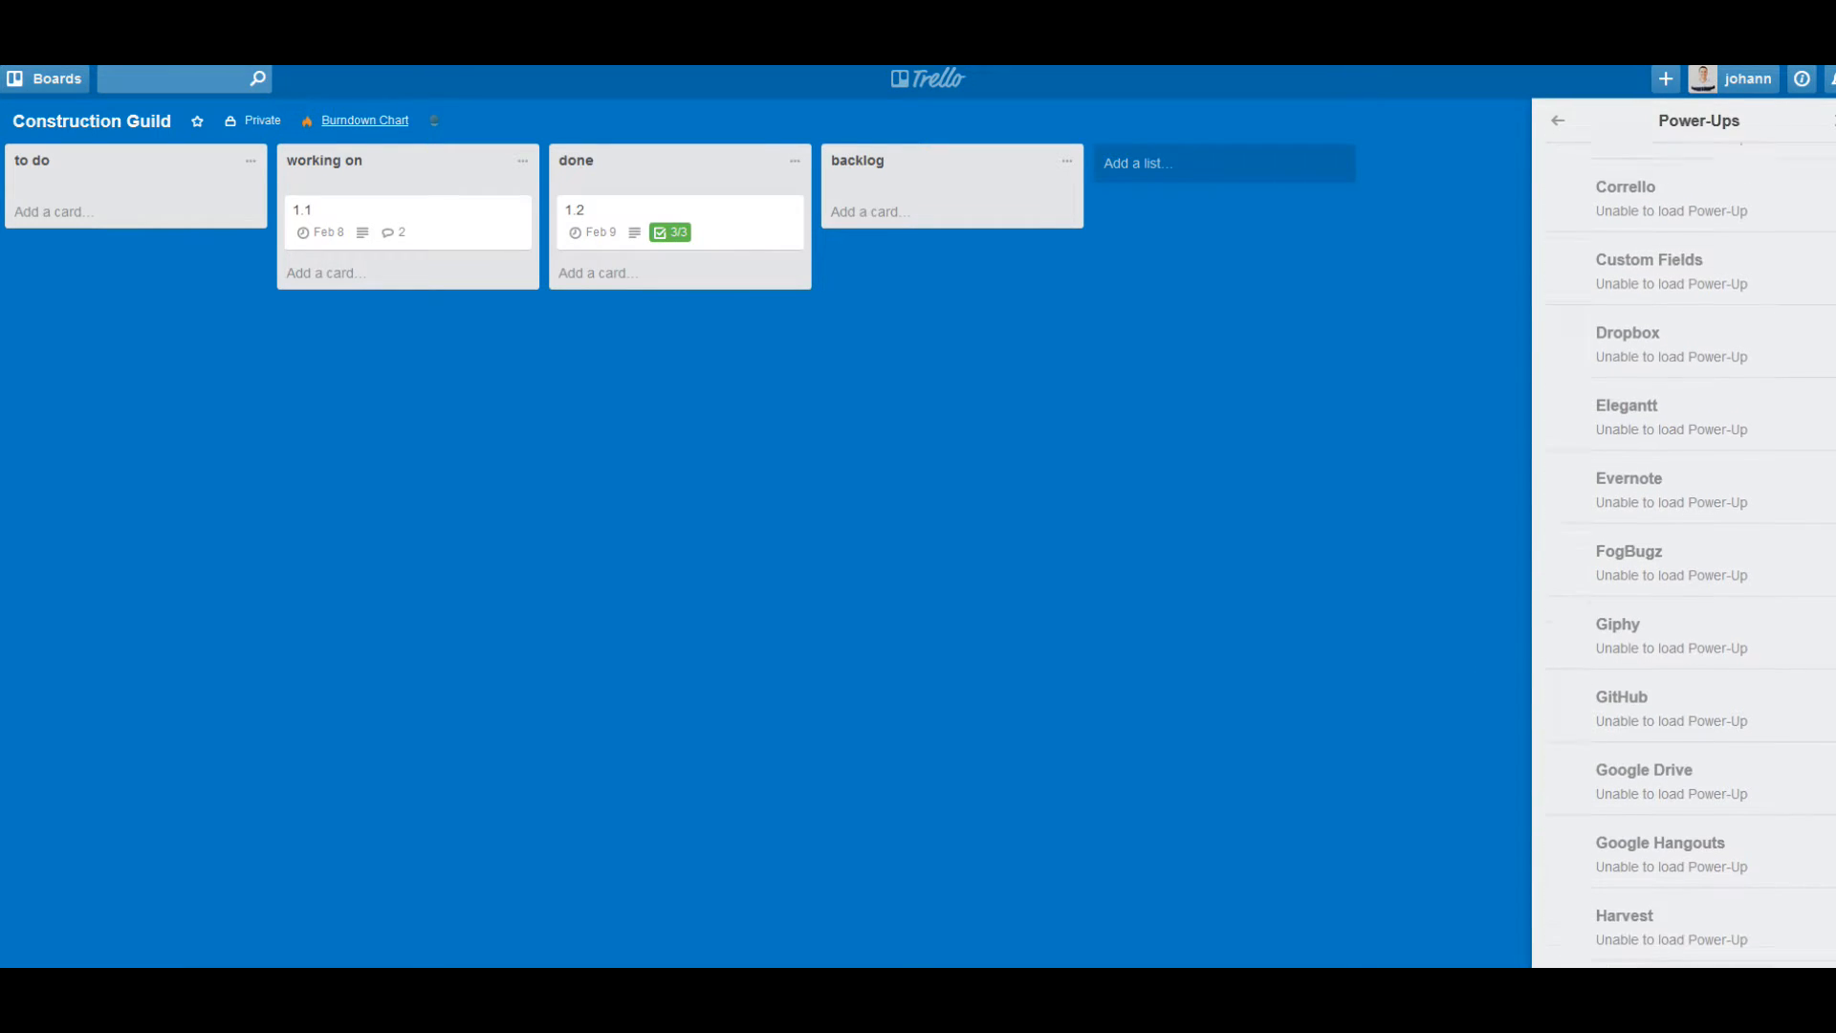
pyautogui.scroll(1, 1688, 554)
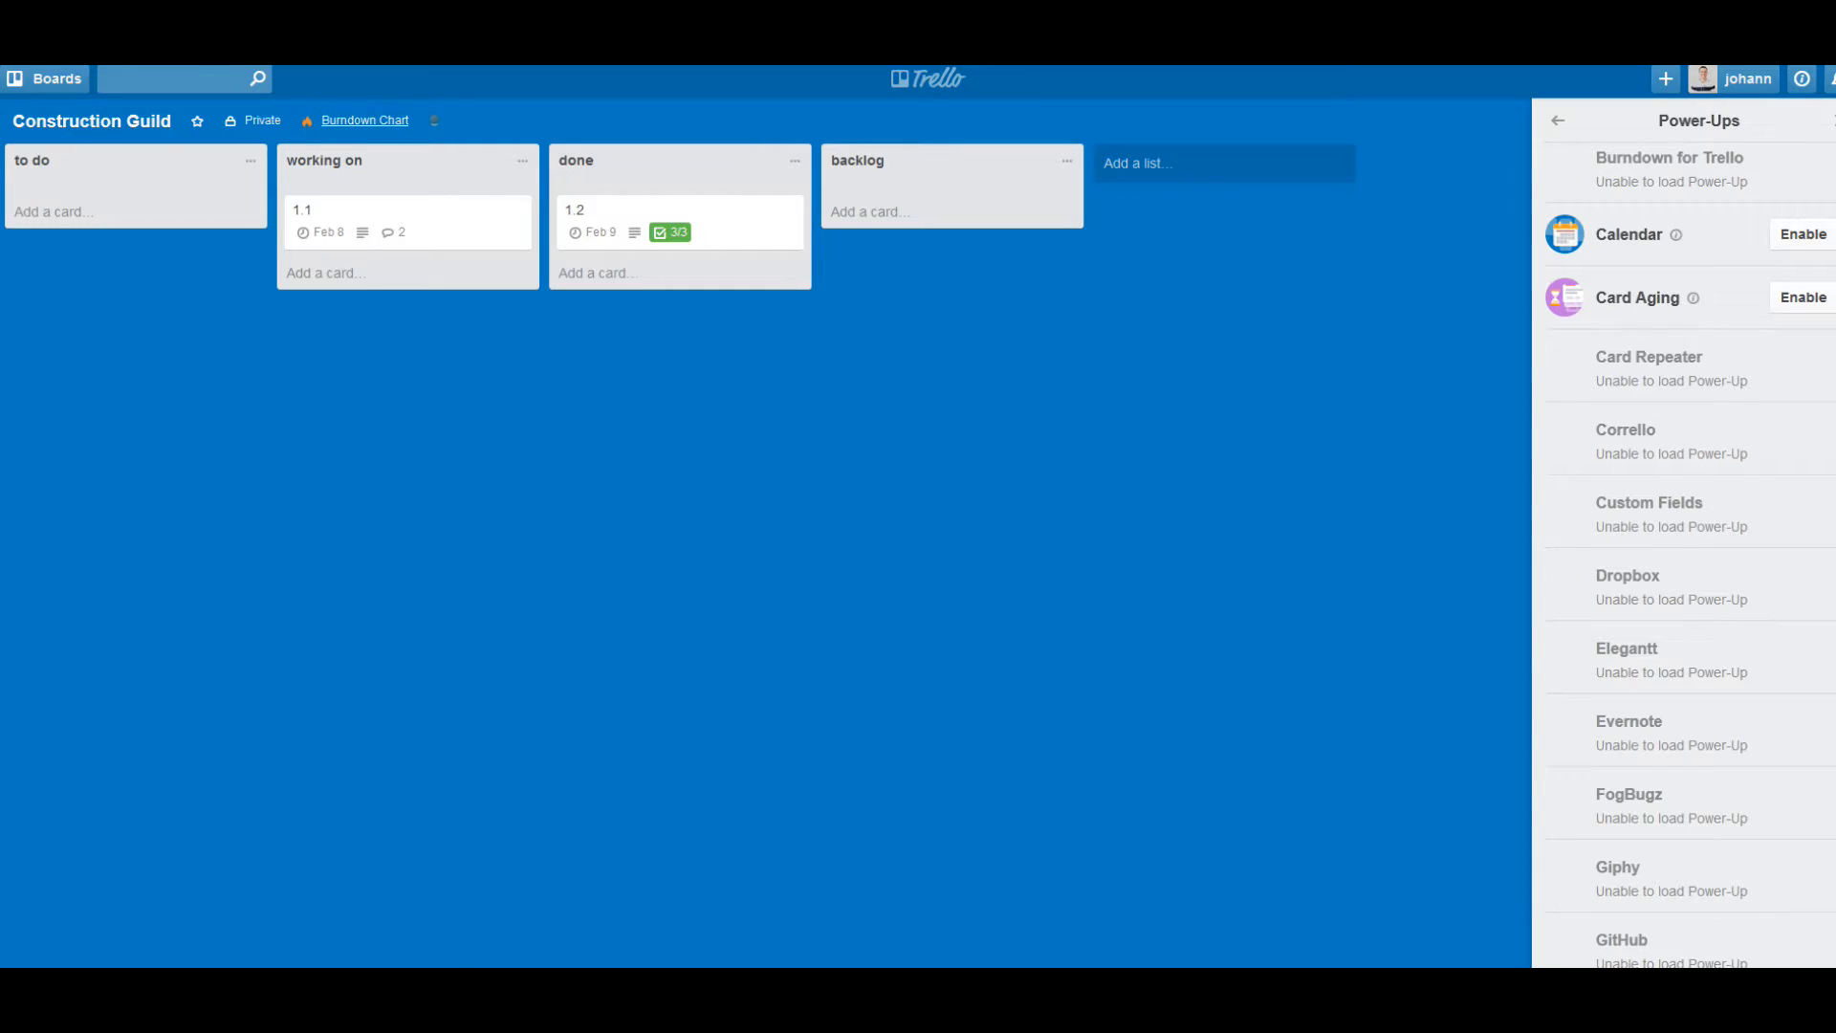
pyautogui.scroll(3, 1775, 483)
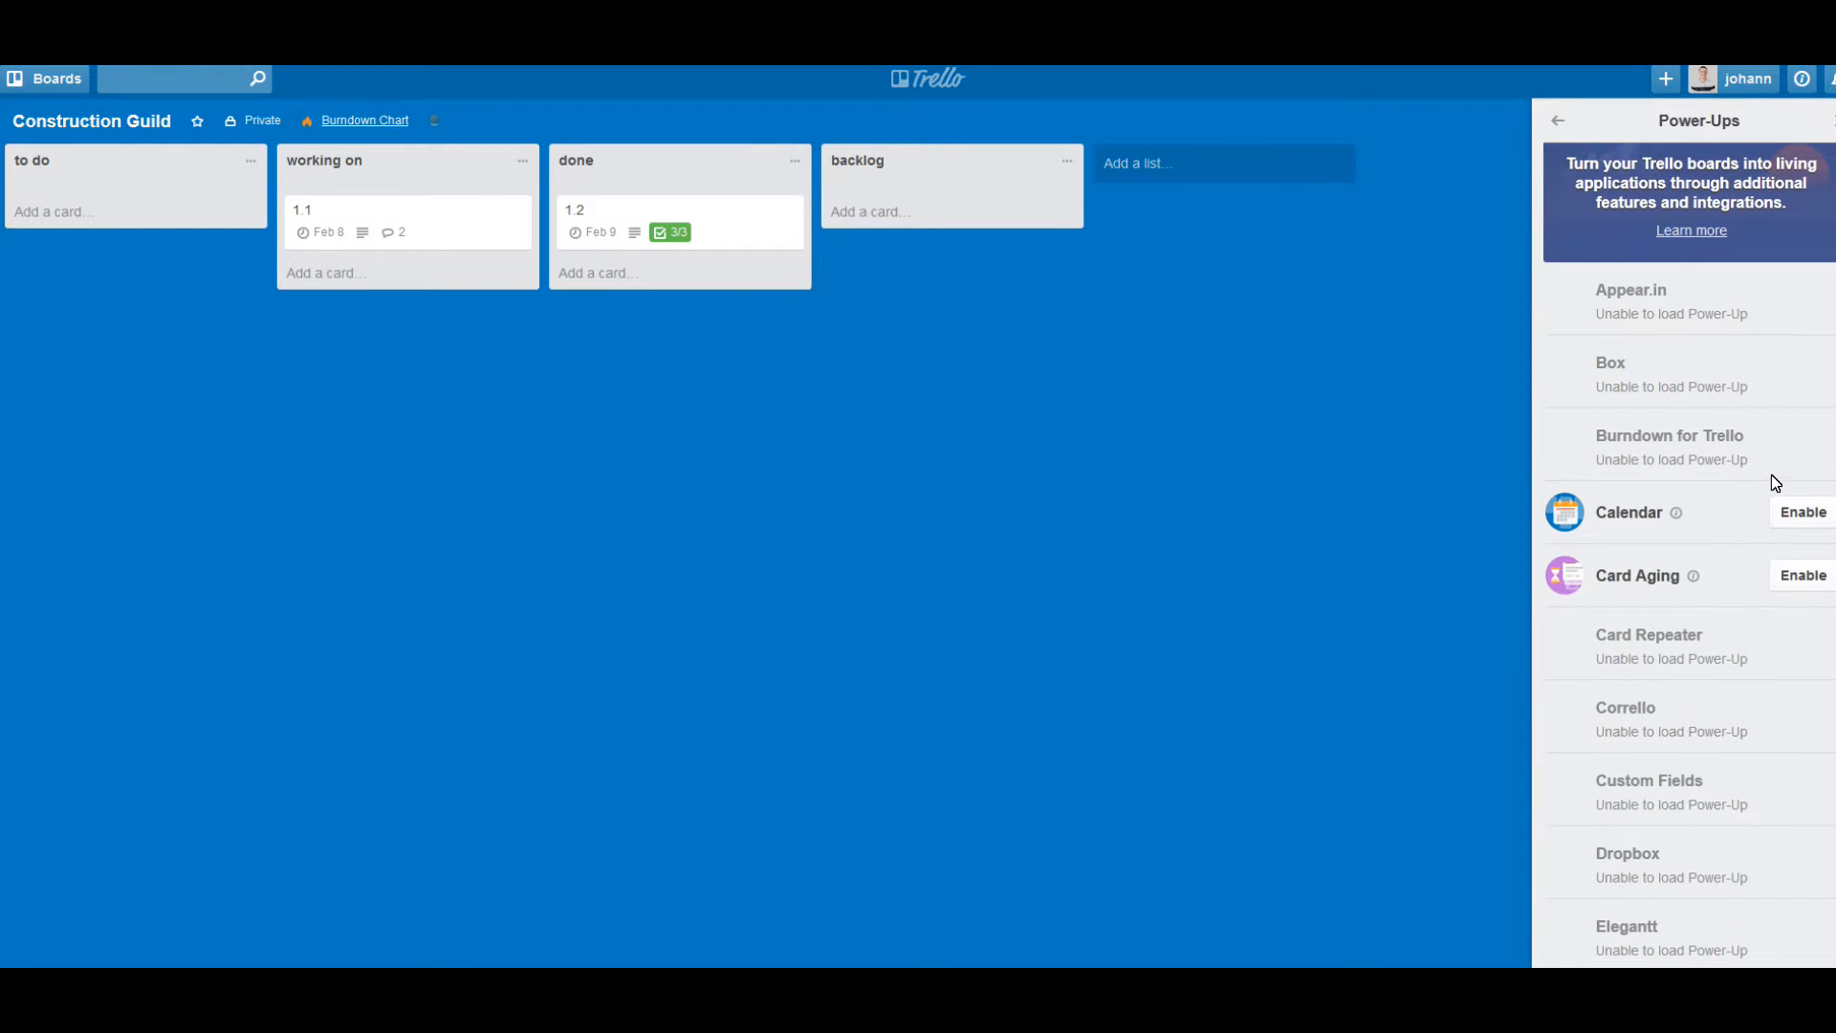
pyautogui.click(1804, 513)
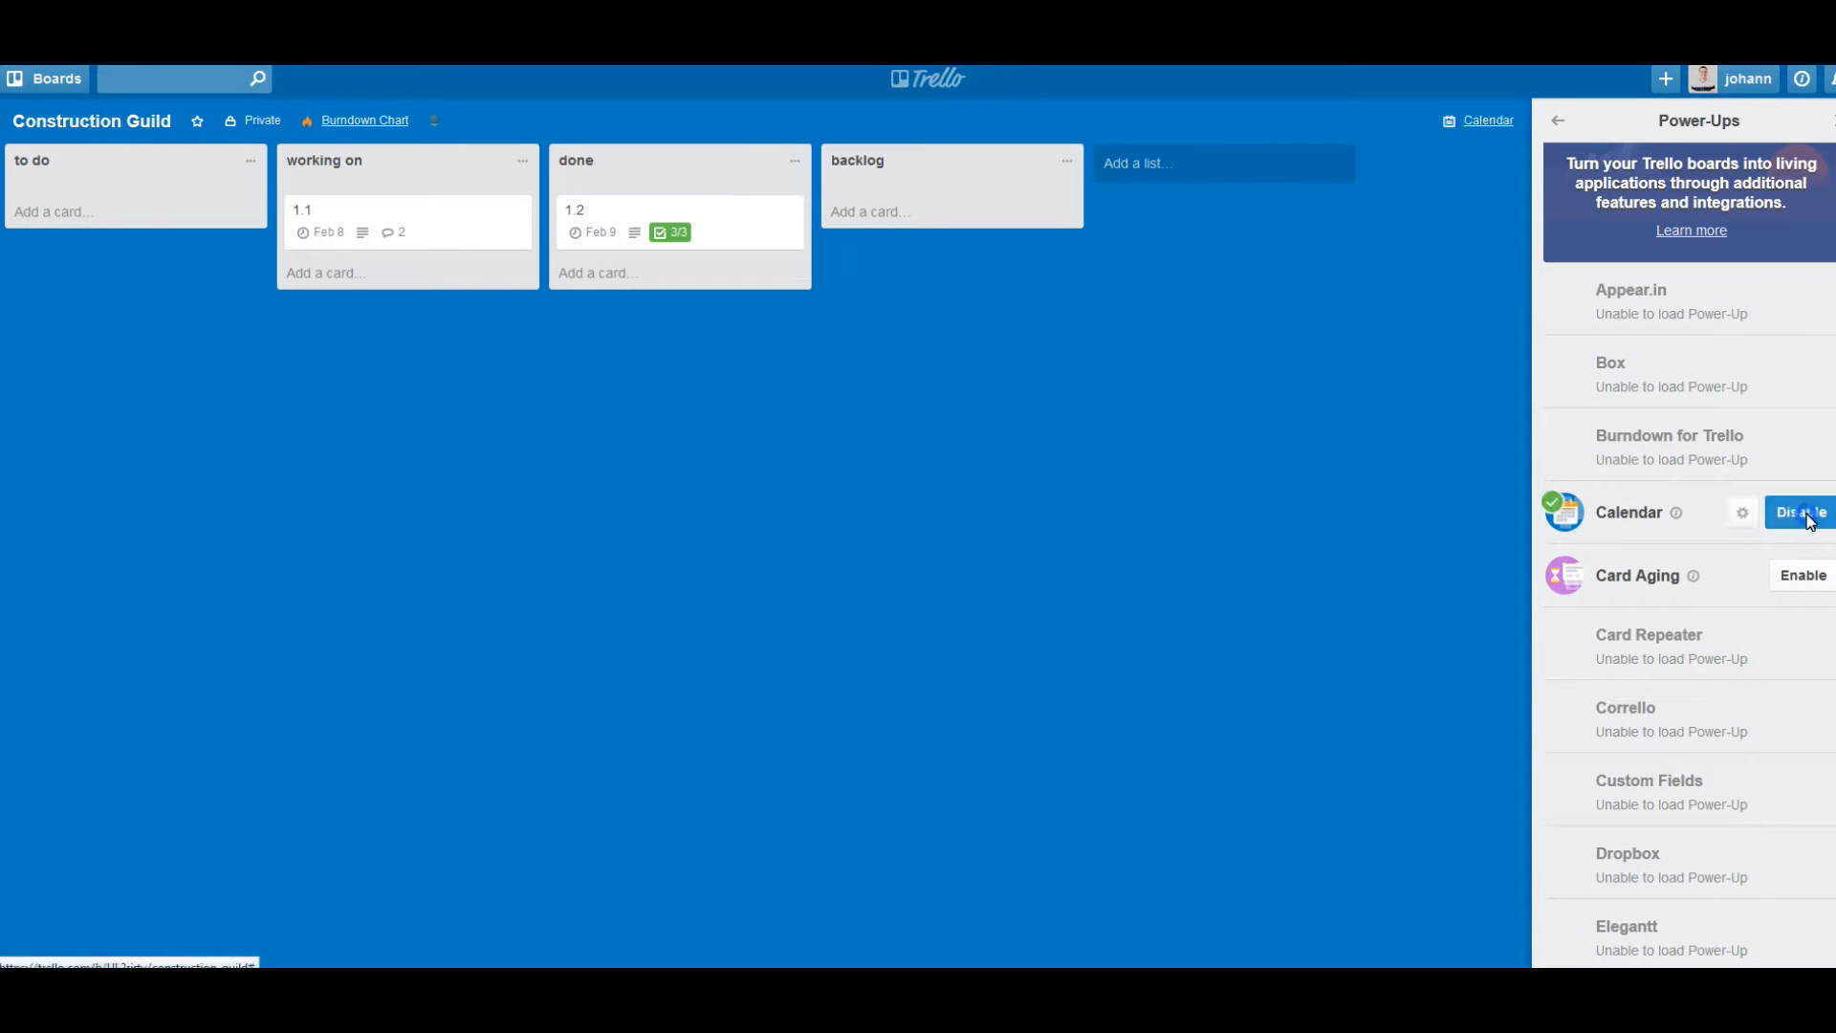
pyautogui.click(1804, 575)
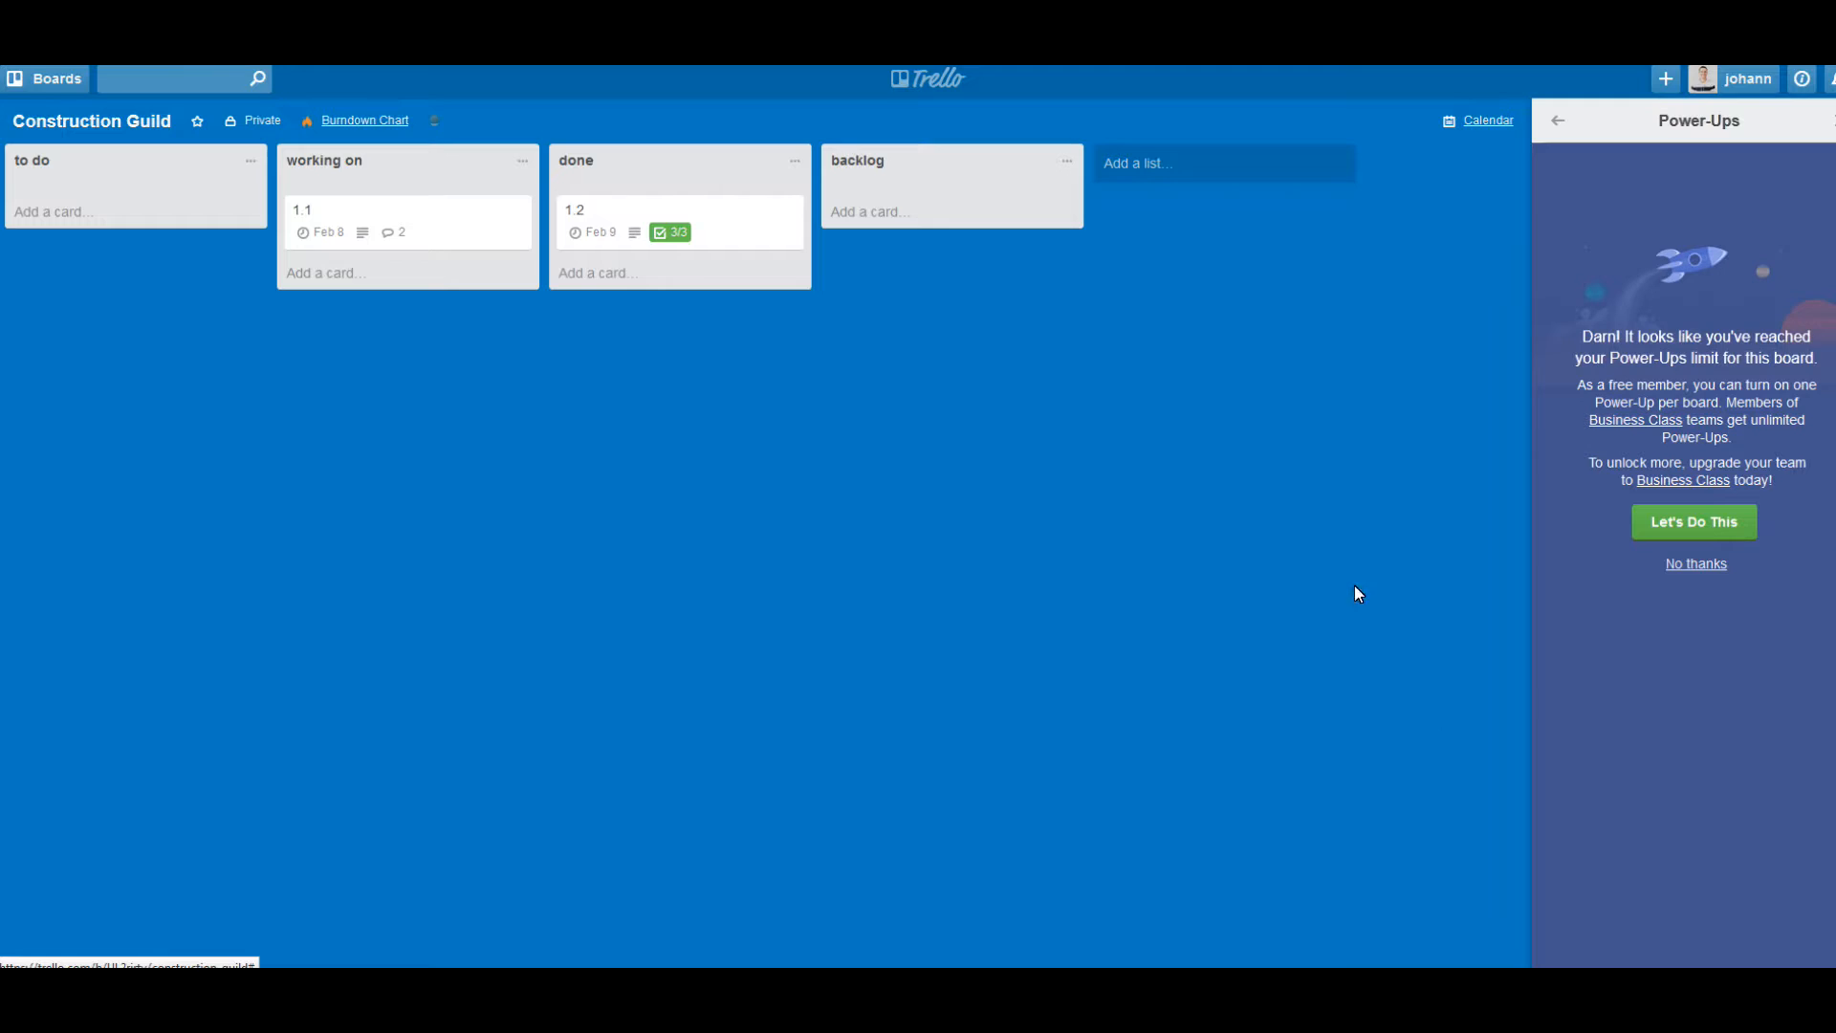
pyautogui.click(1559, 123)
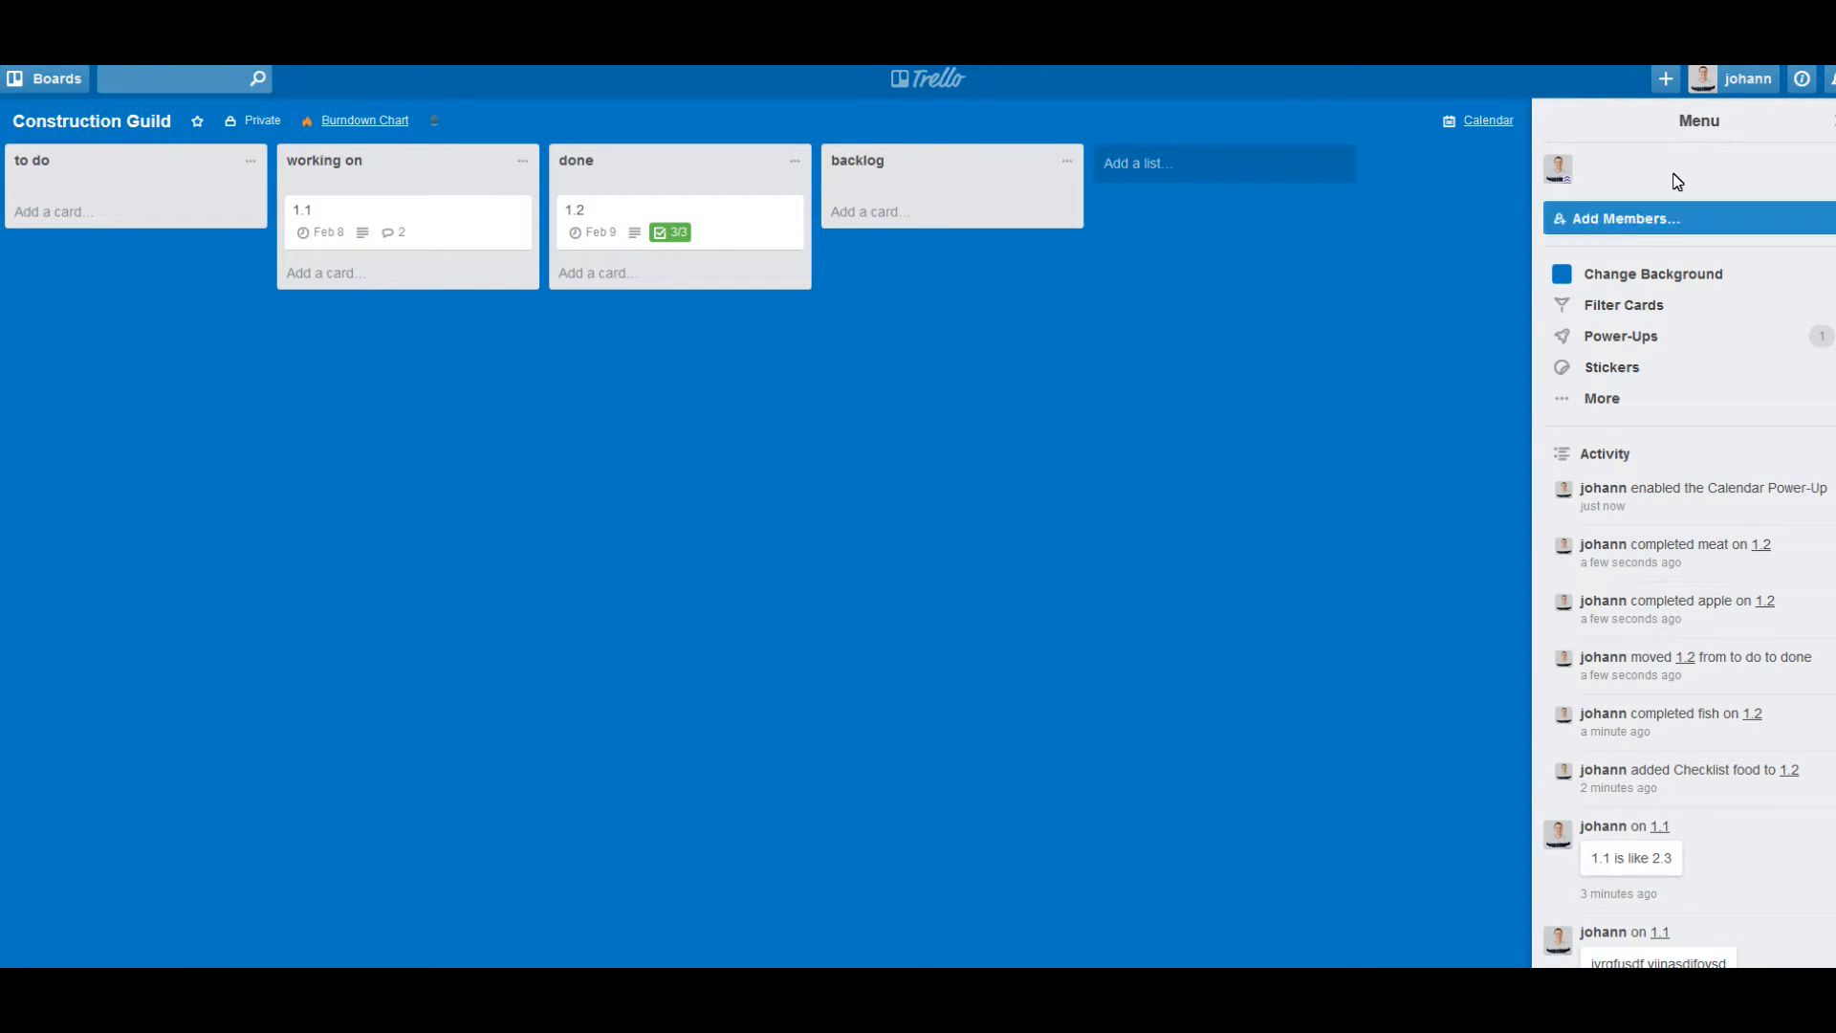
pyautogui.click(1810, 120)
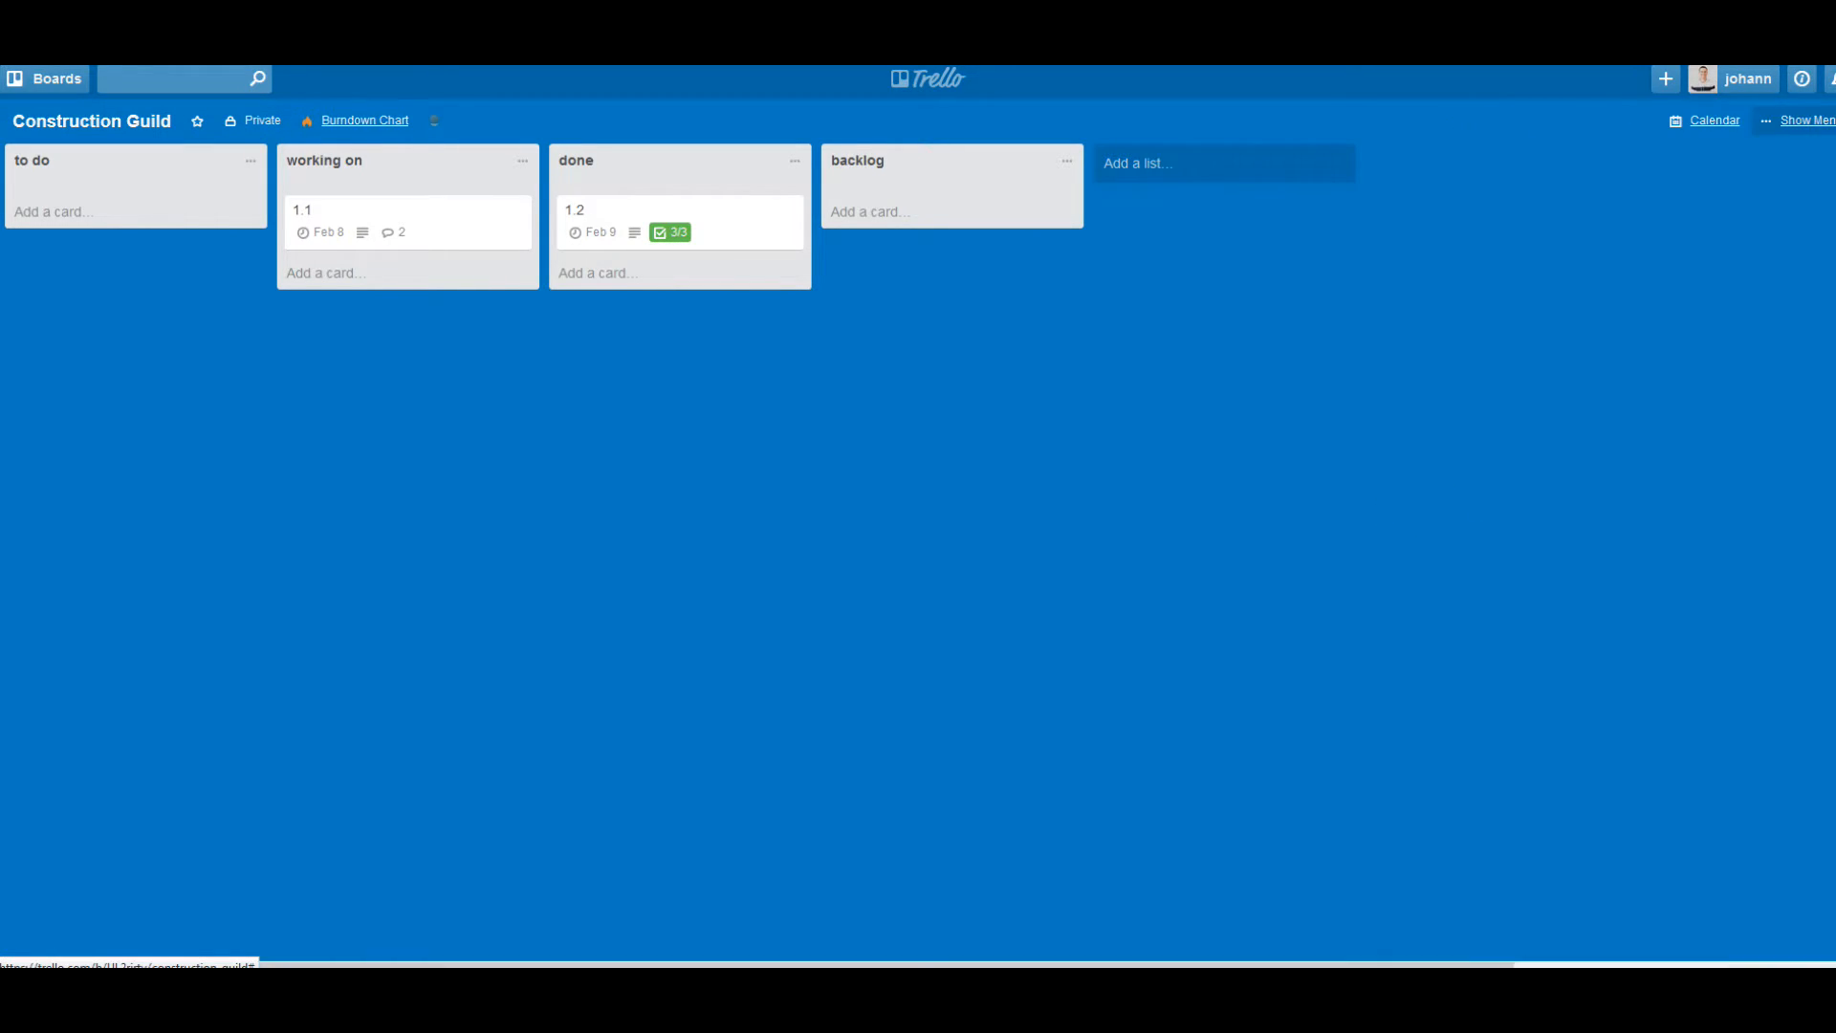
# Reschedule card 1.1 to February 10, 2017 in the board's calendar view, and return to the lists with the board menu shown.
pyautogui.click(1705, 123)
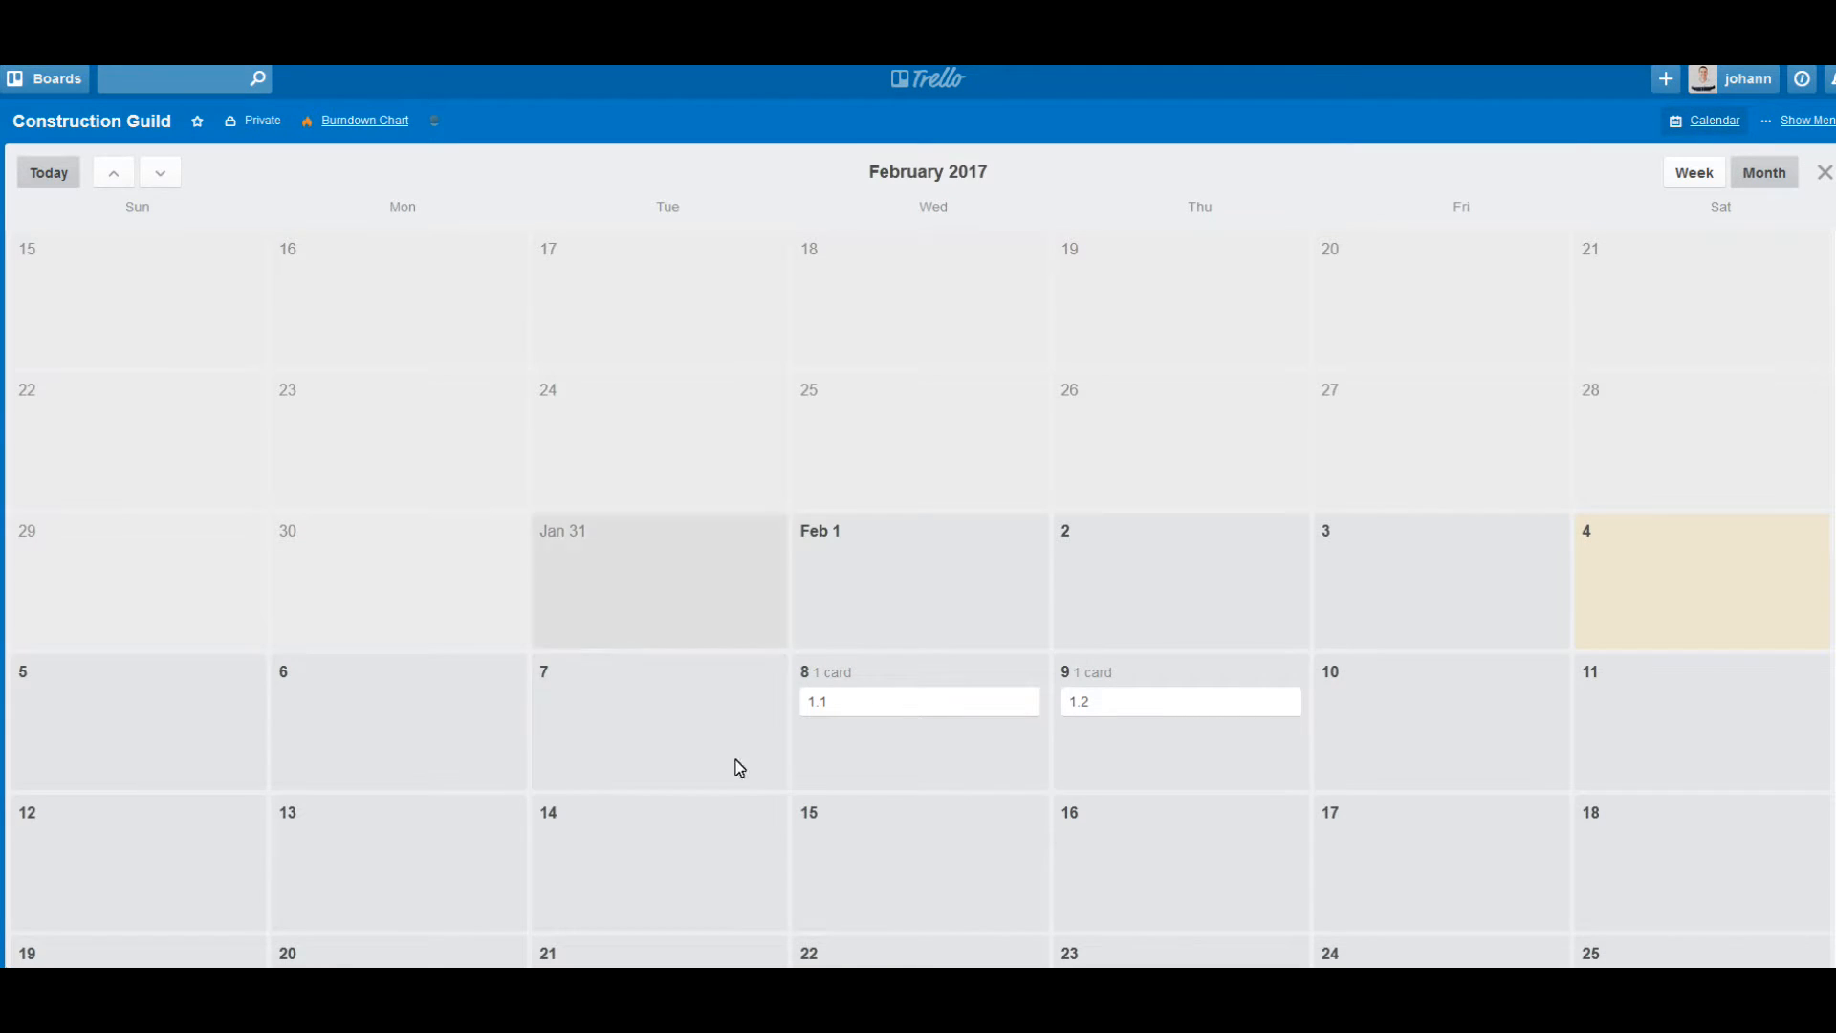
pyautogui.moveTo(934, 704); pyautogui.dragTo(1050, 720)
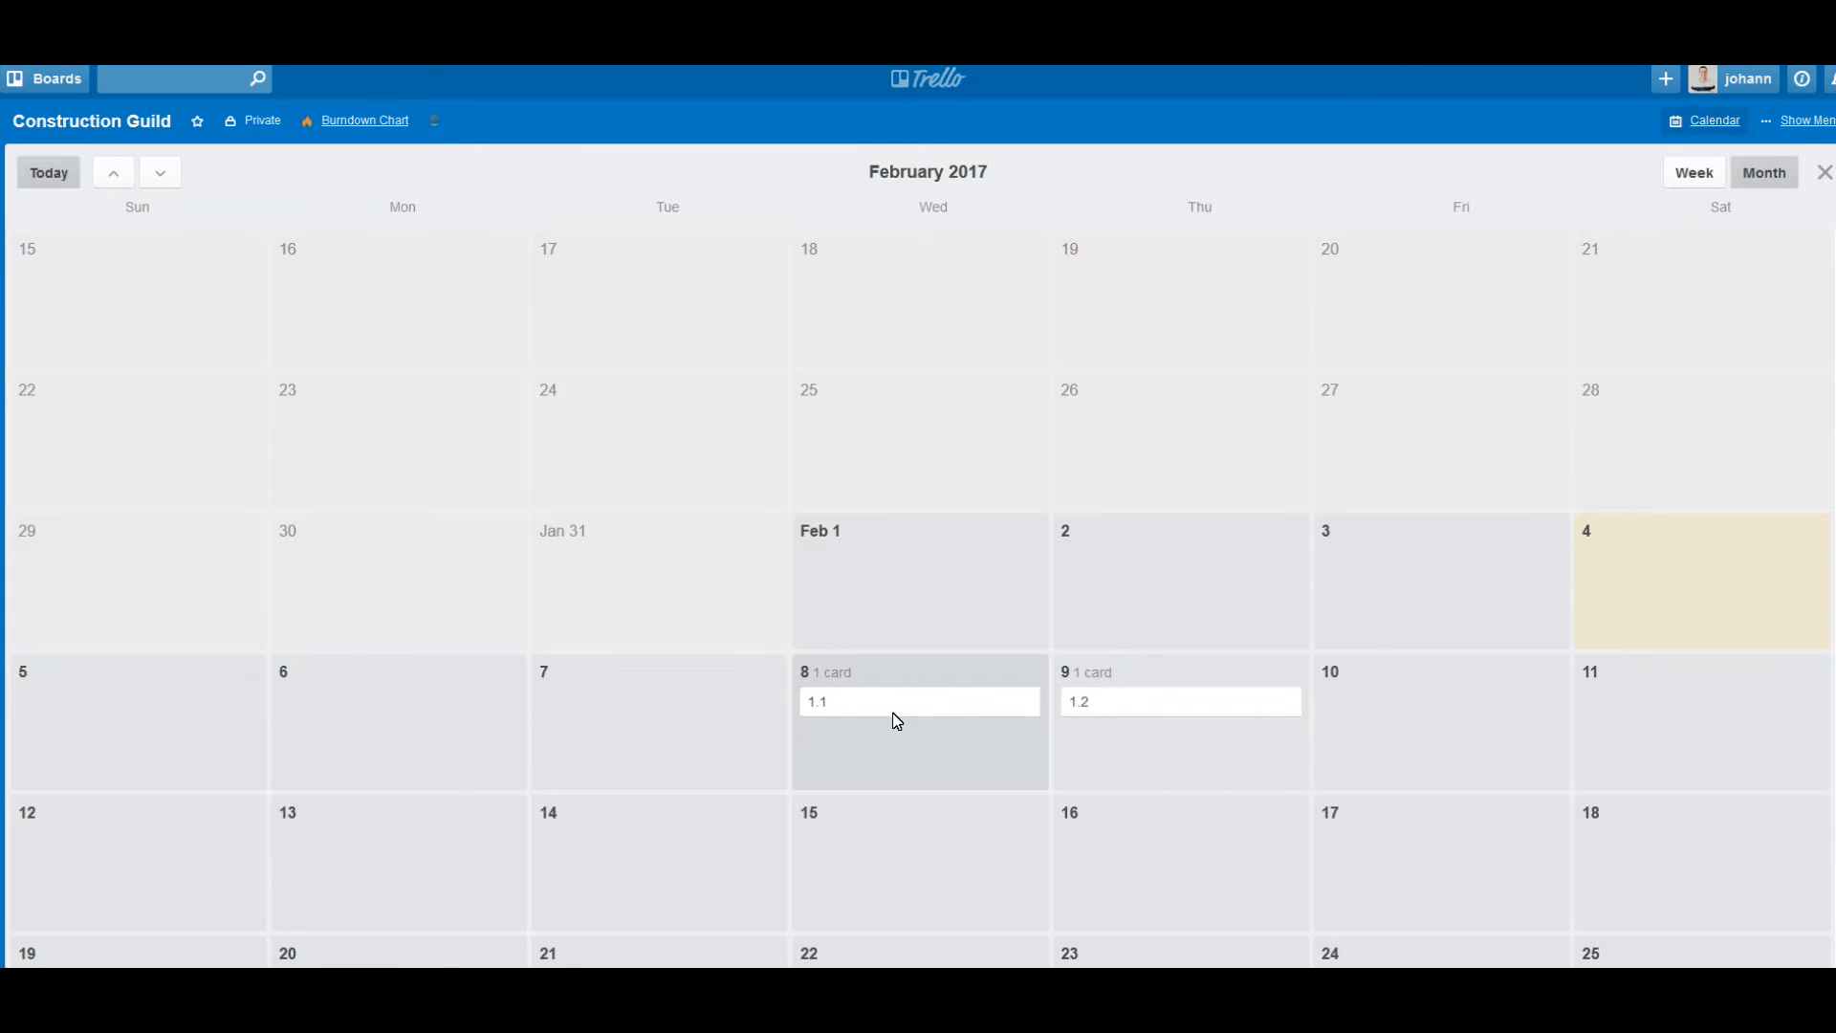
pyautogui.moveTo(903, 705); pyautogui.dragTo(1451, 728)
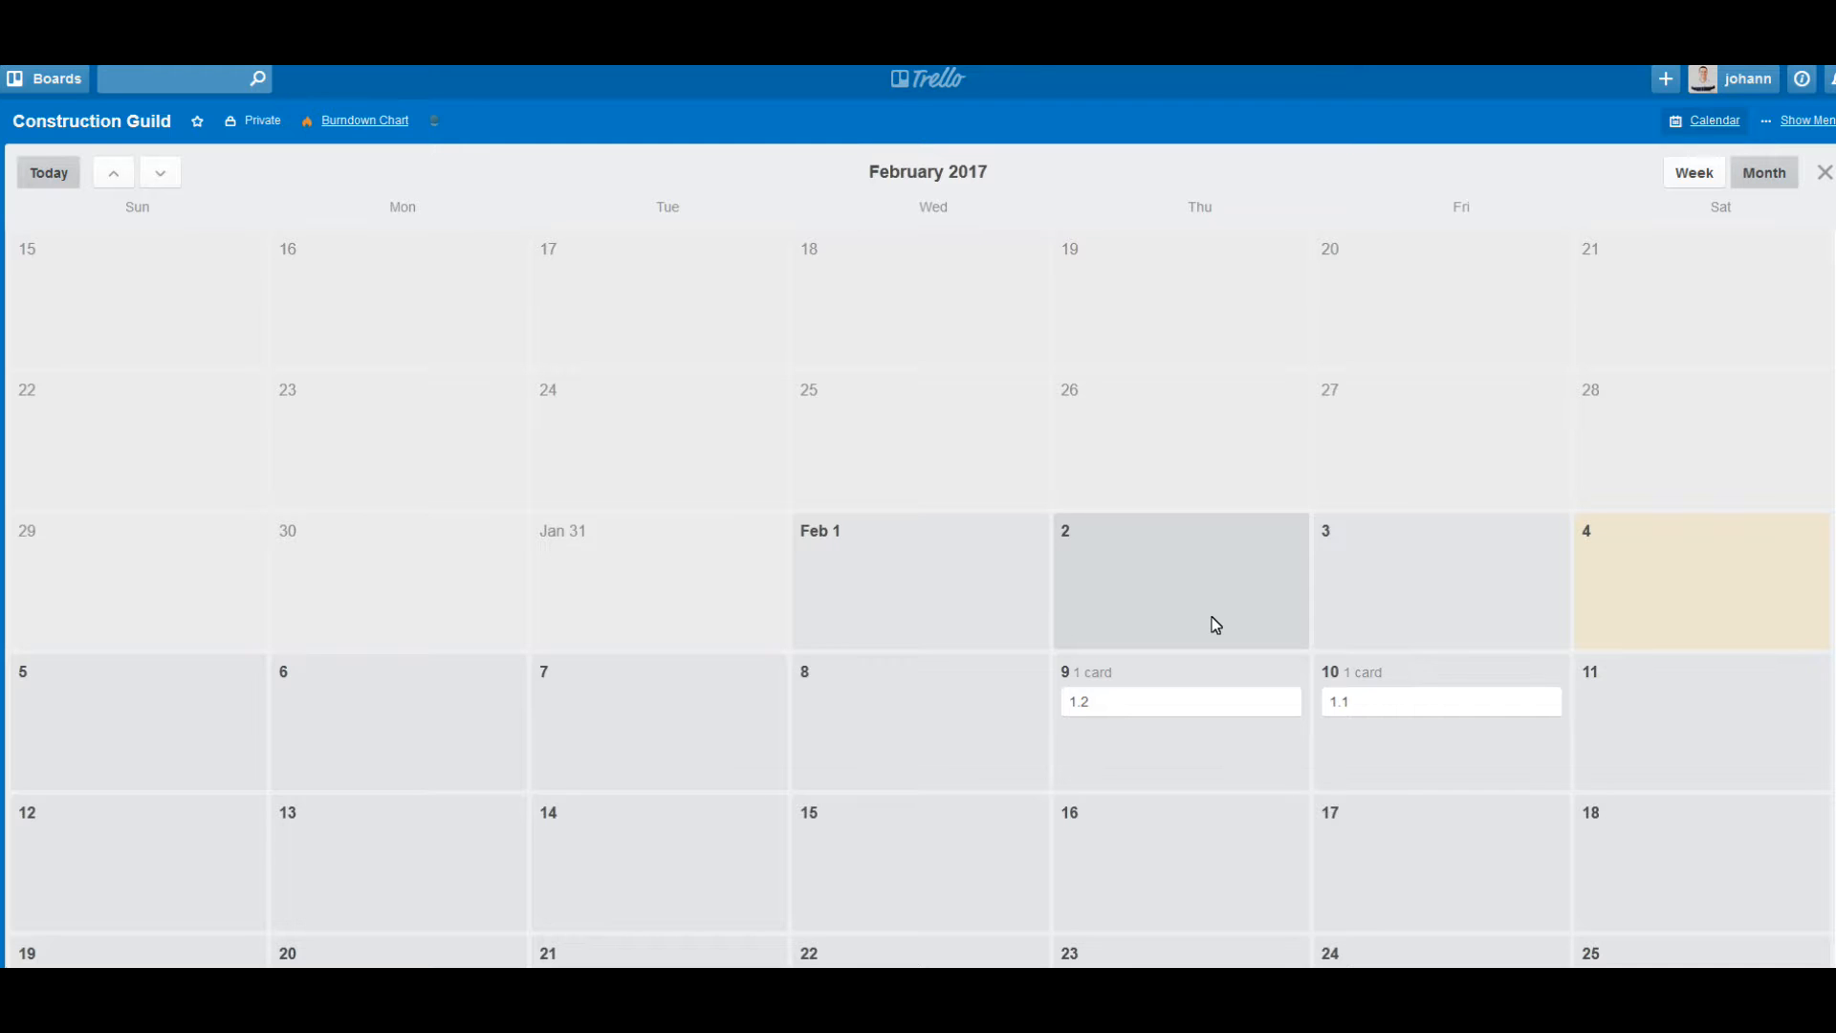
pyautogui.click(1700, 123)
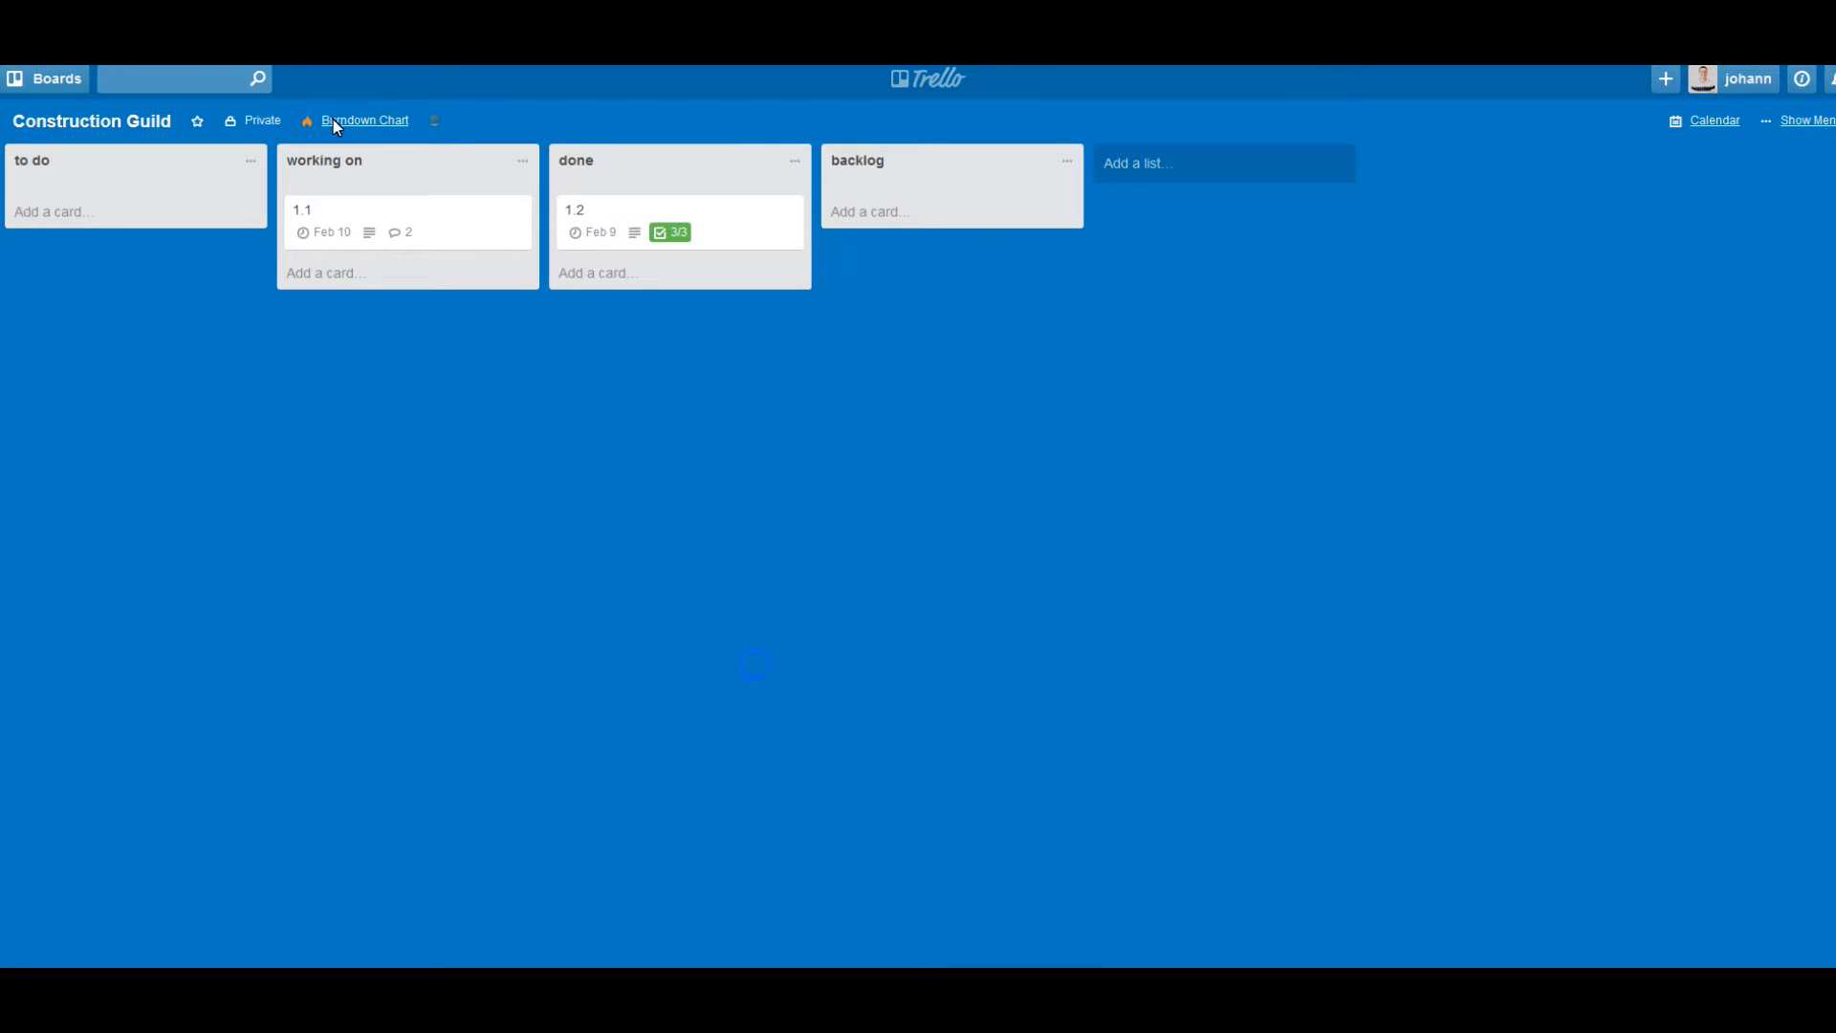
pyautogui.click(1786, 120)
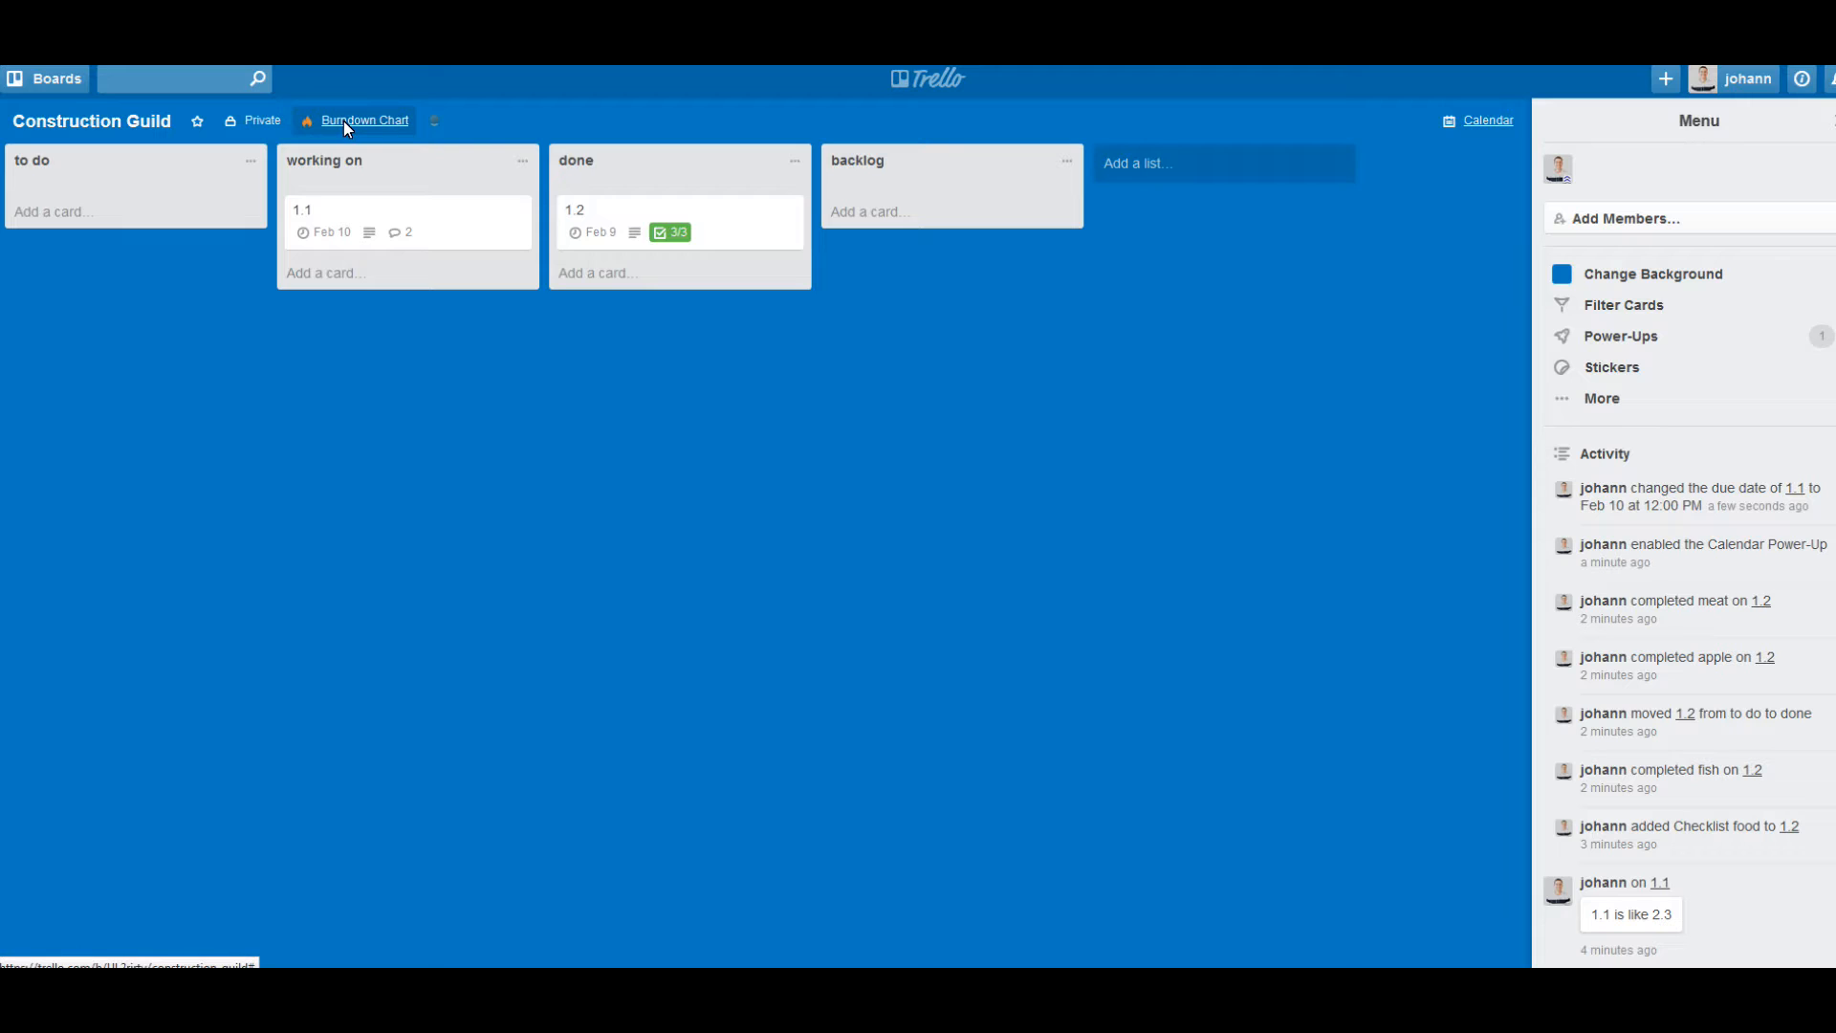
# View the Burndown Chart window of the Construction Guild board and close it.
pyautogui.click(375, 134)
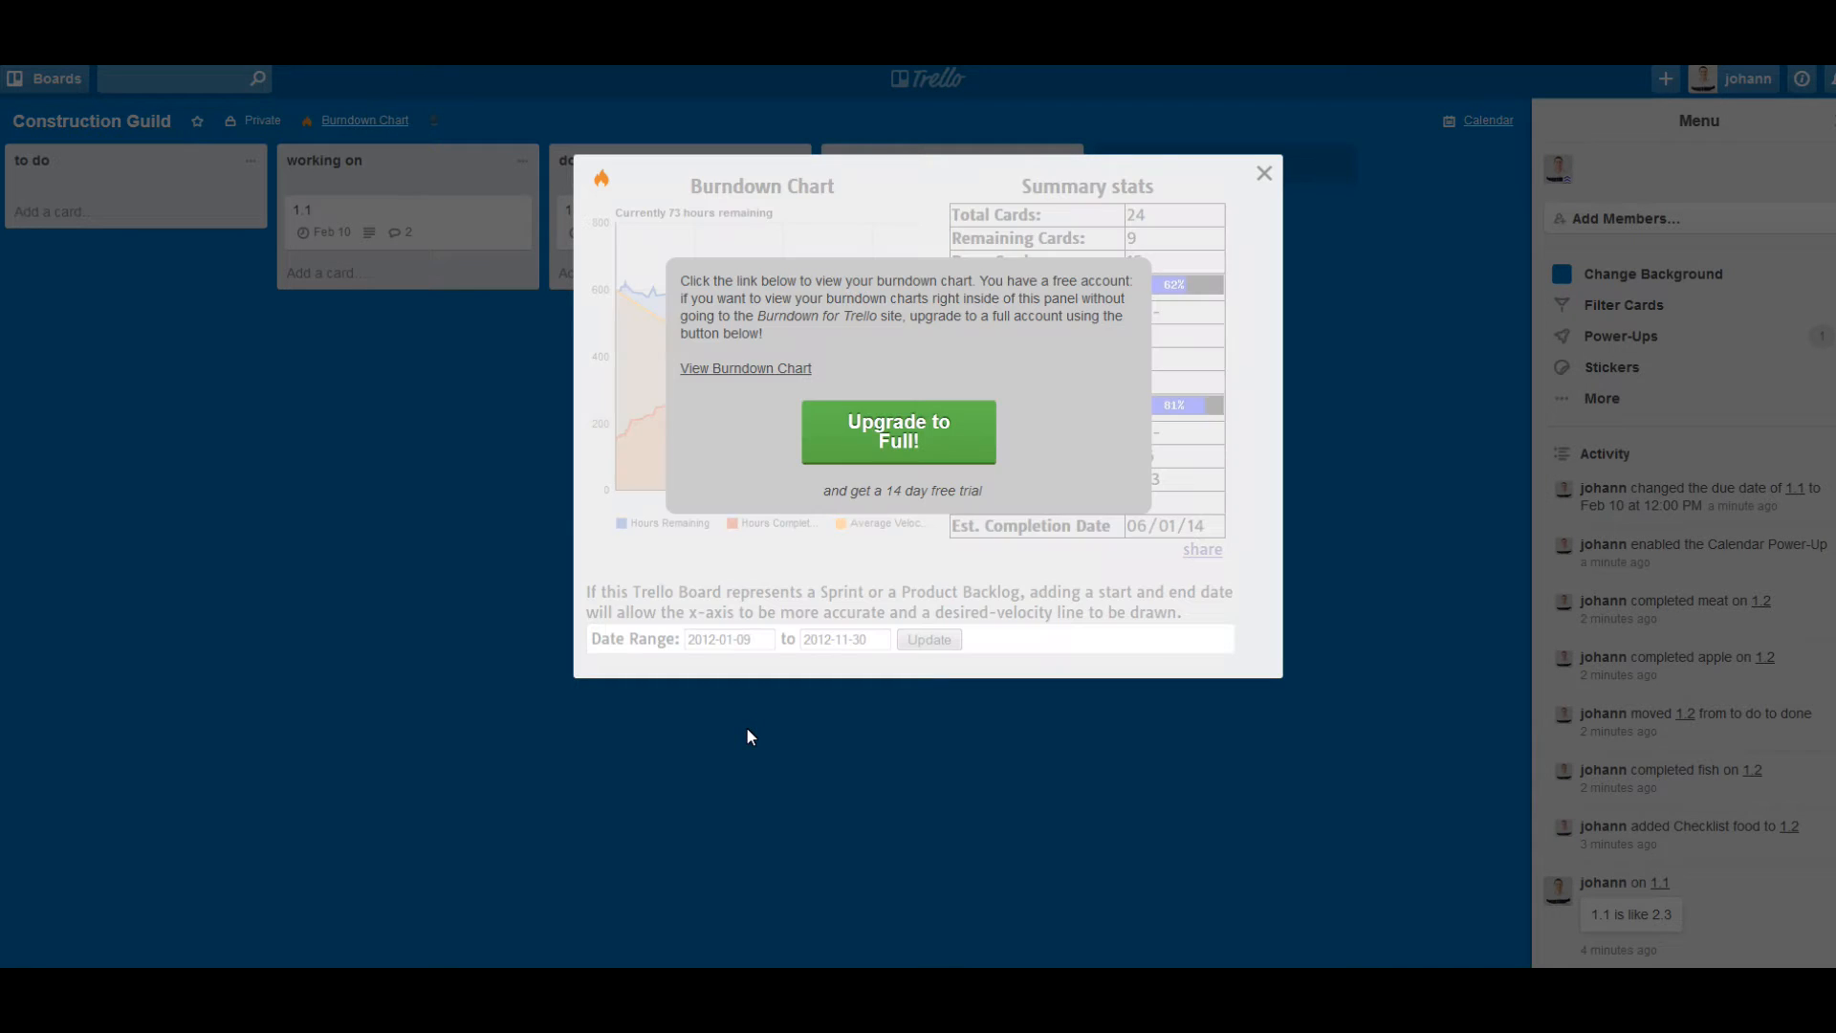
pyautogui.click(306, 721)
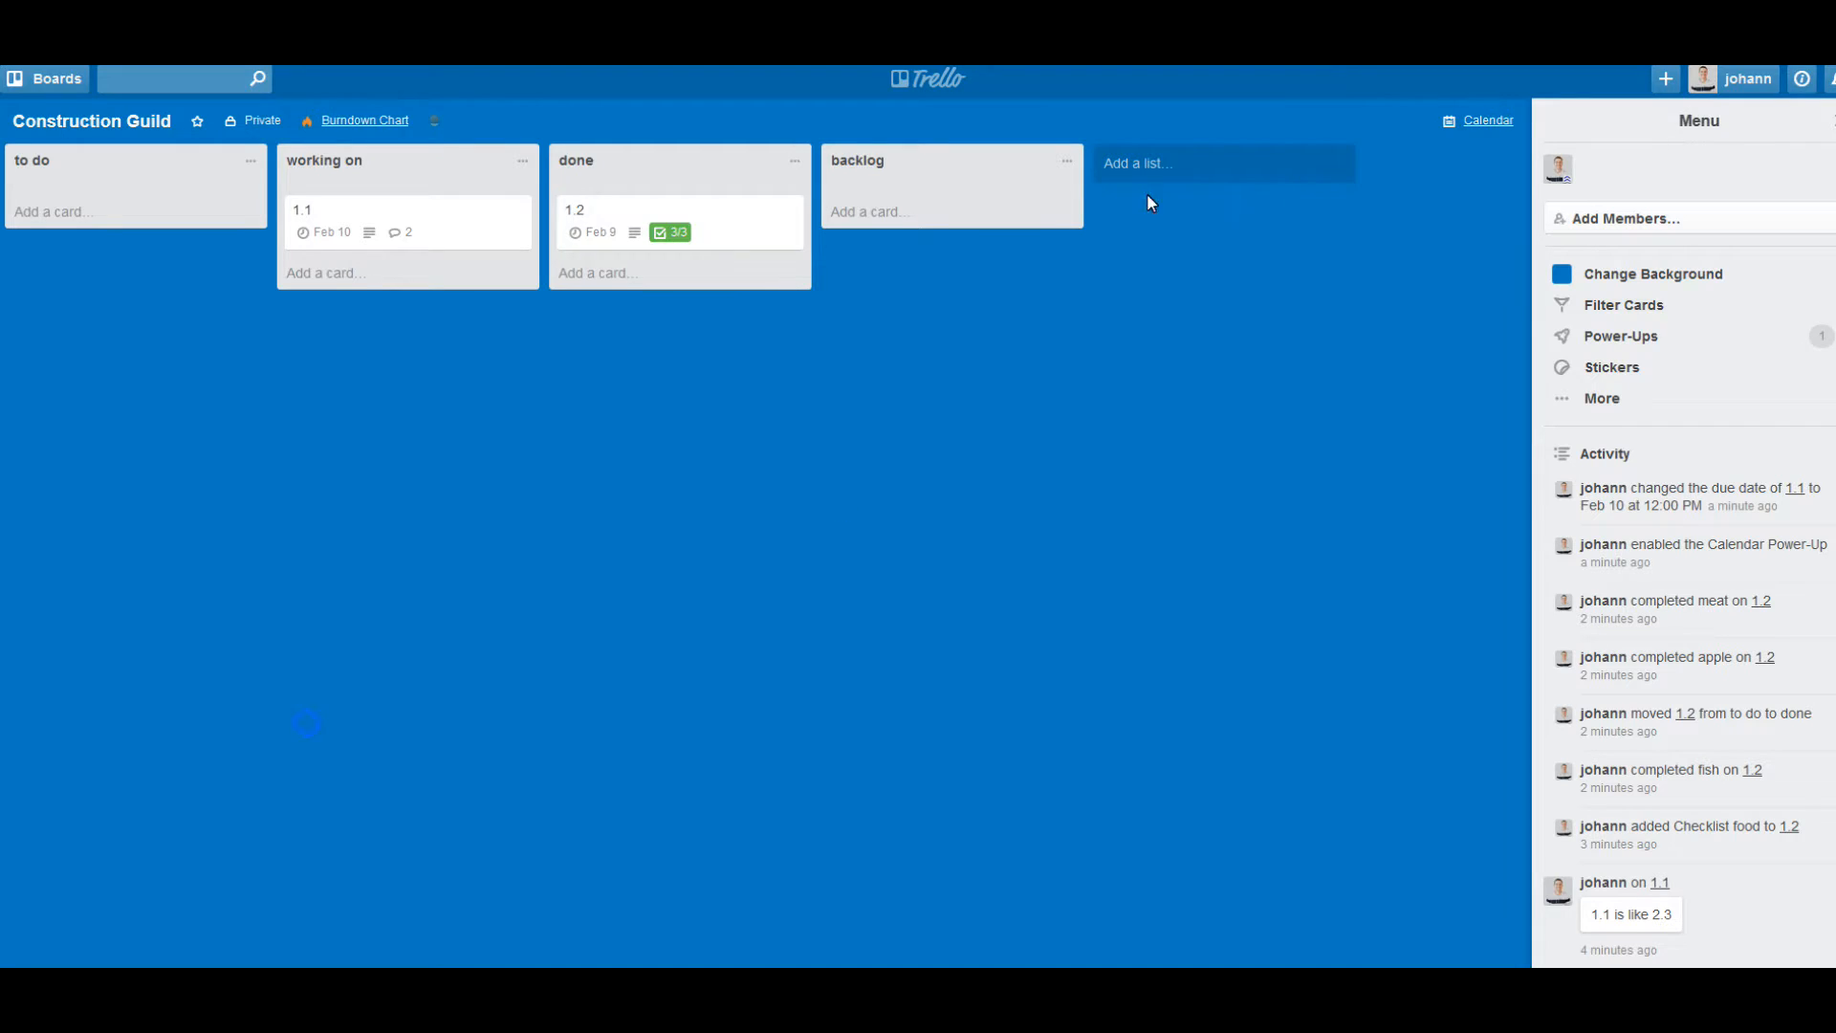
# Open card 1.1 and look over its title, description and comment area, leaving the text as it is.
pyautogui.click(341, 212)
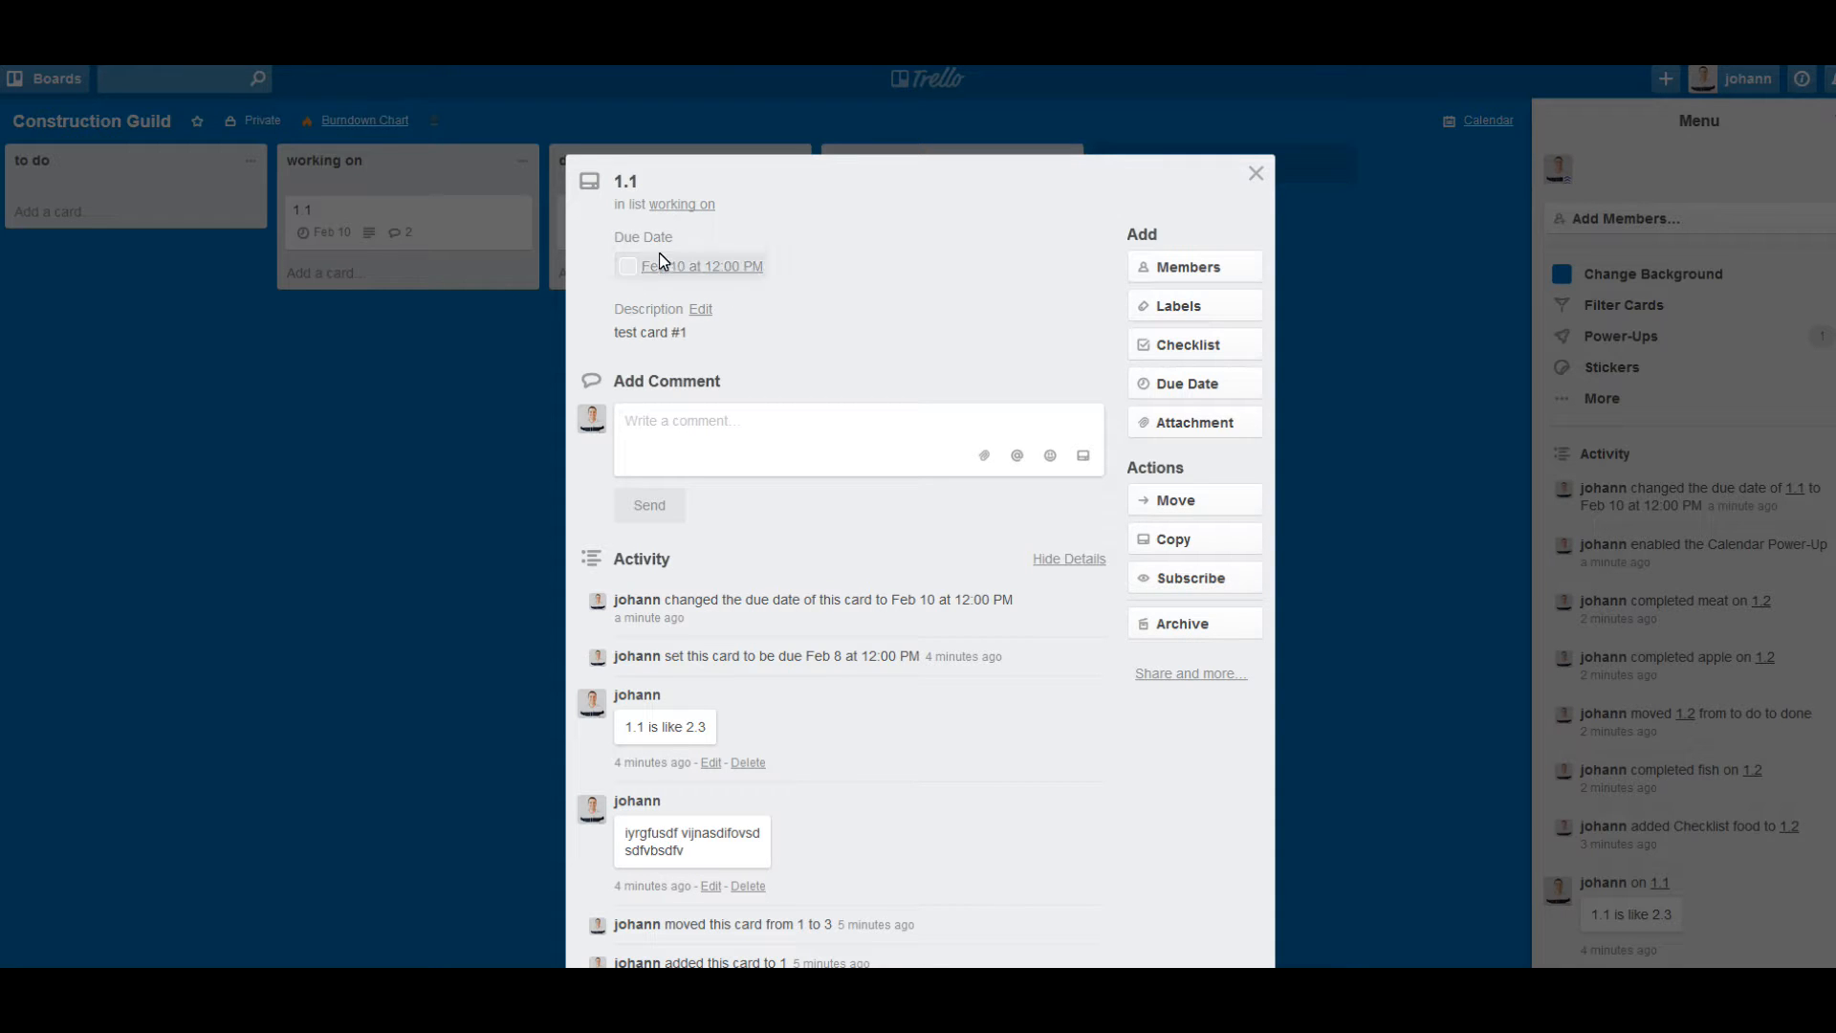
pyautogui.click(617, 188)
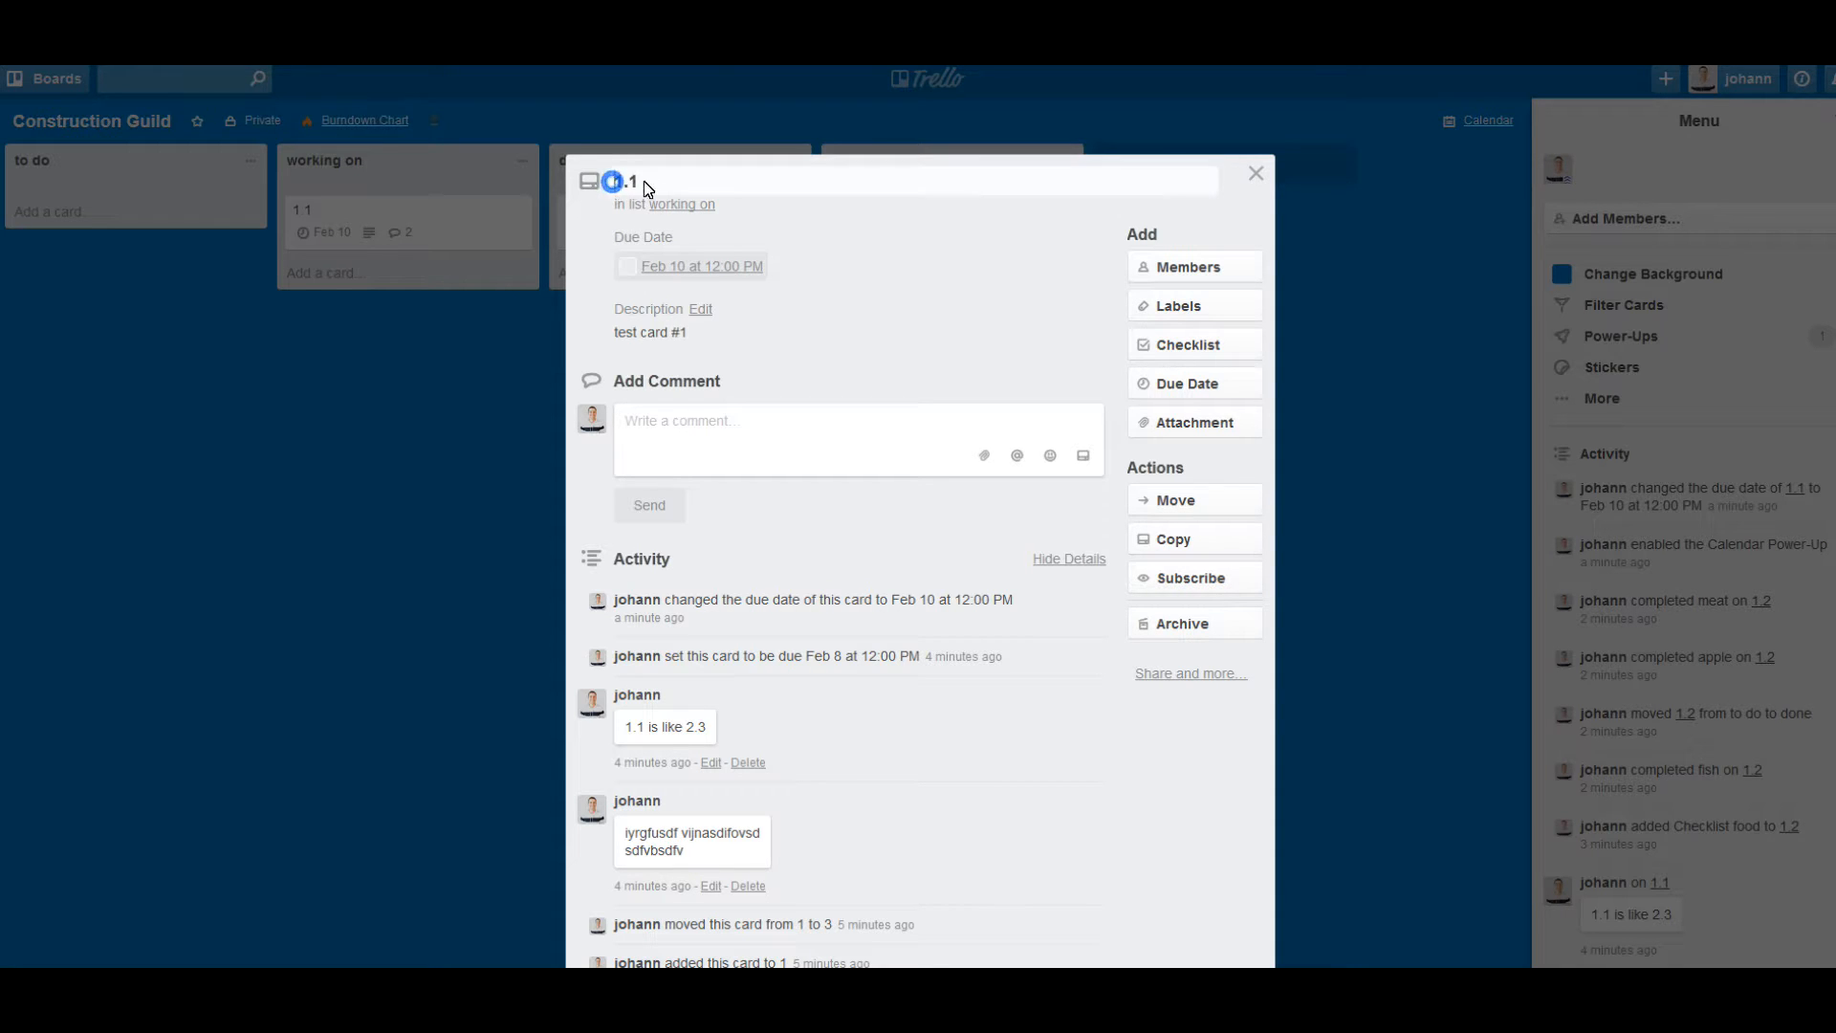
pyautogui.click(781, 219)
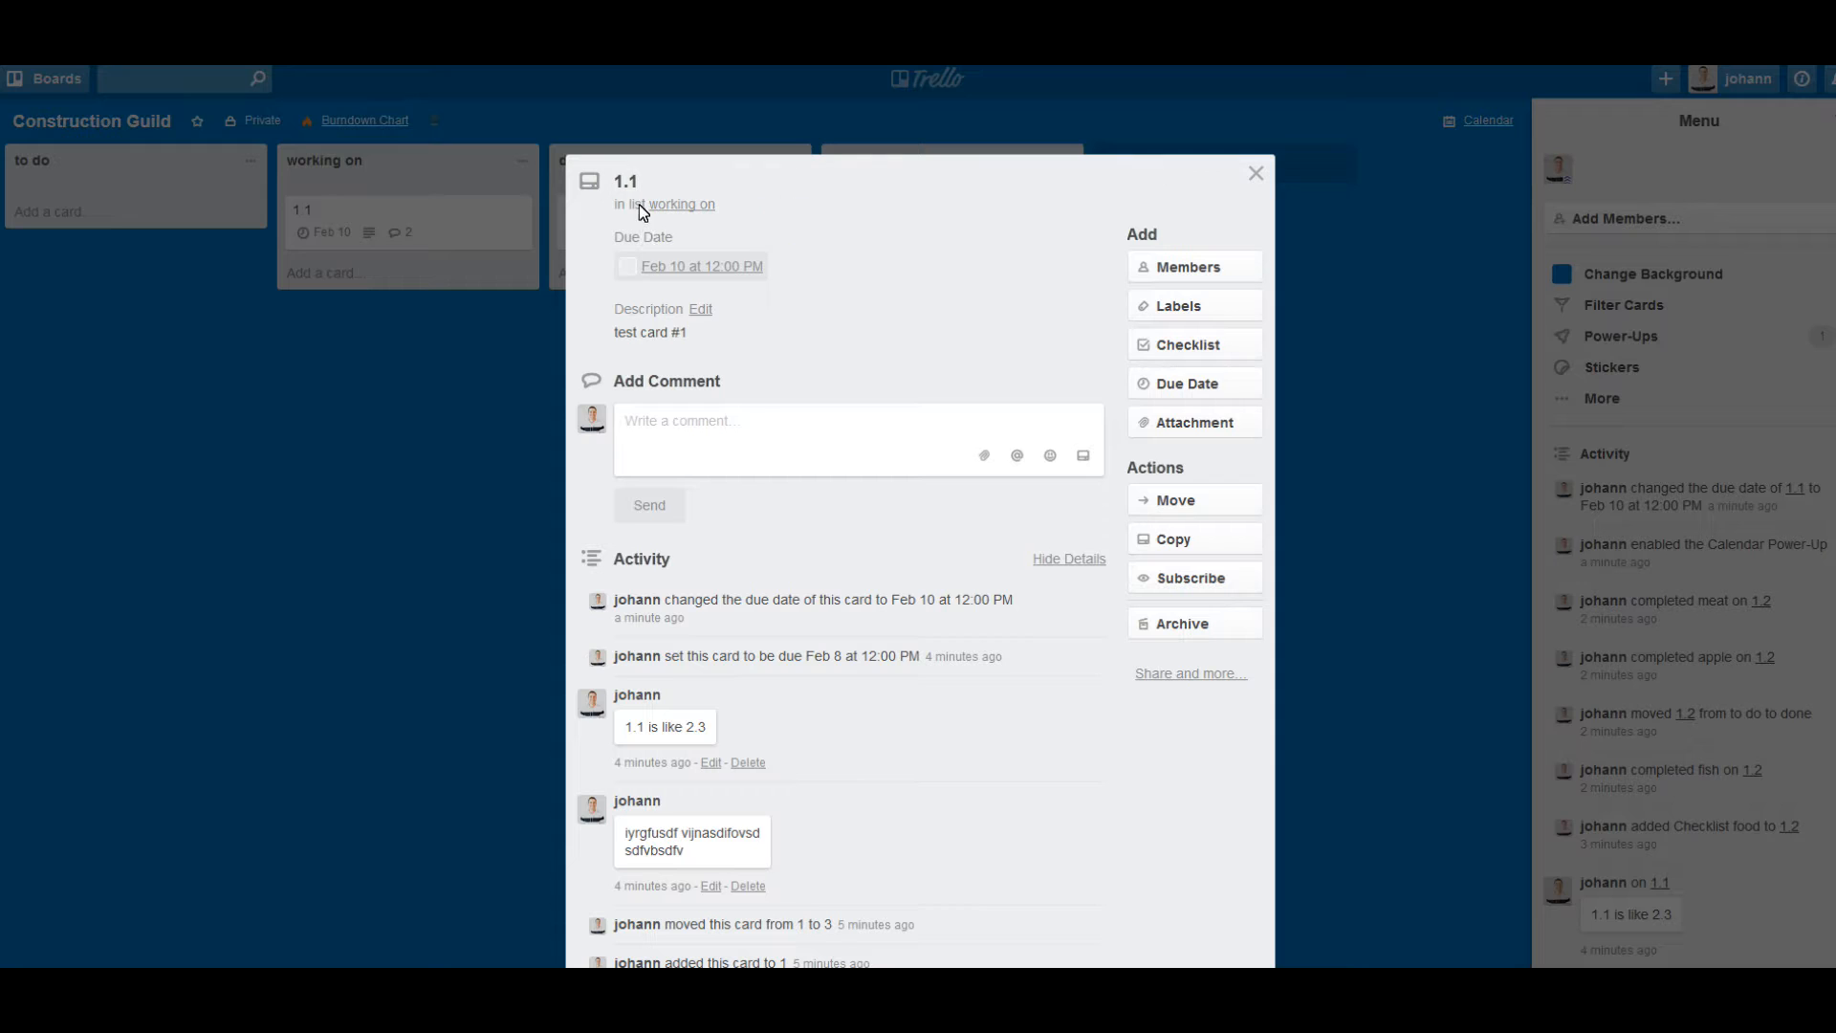
pyautogui.click(703, 311)
pyautogui.click(793, 492)
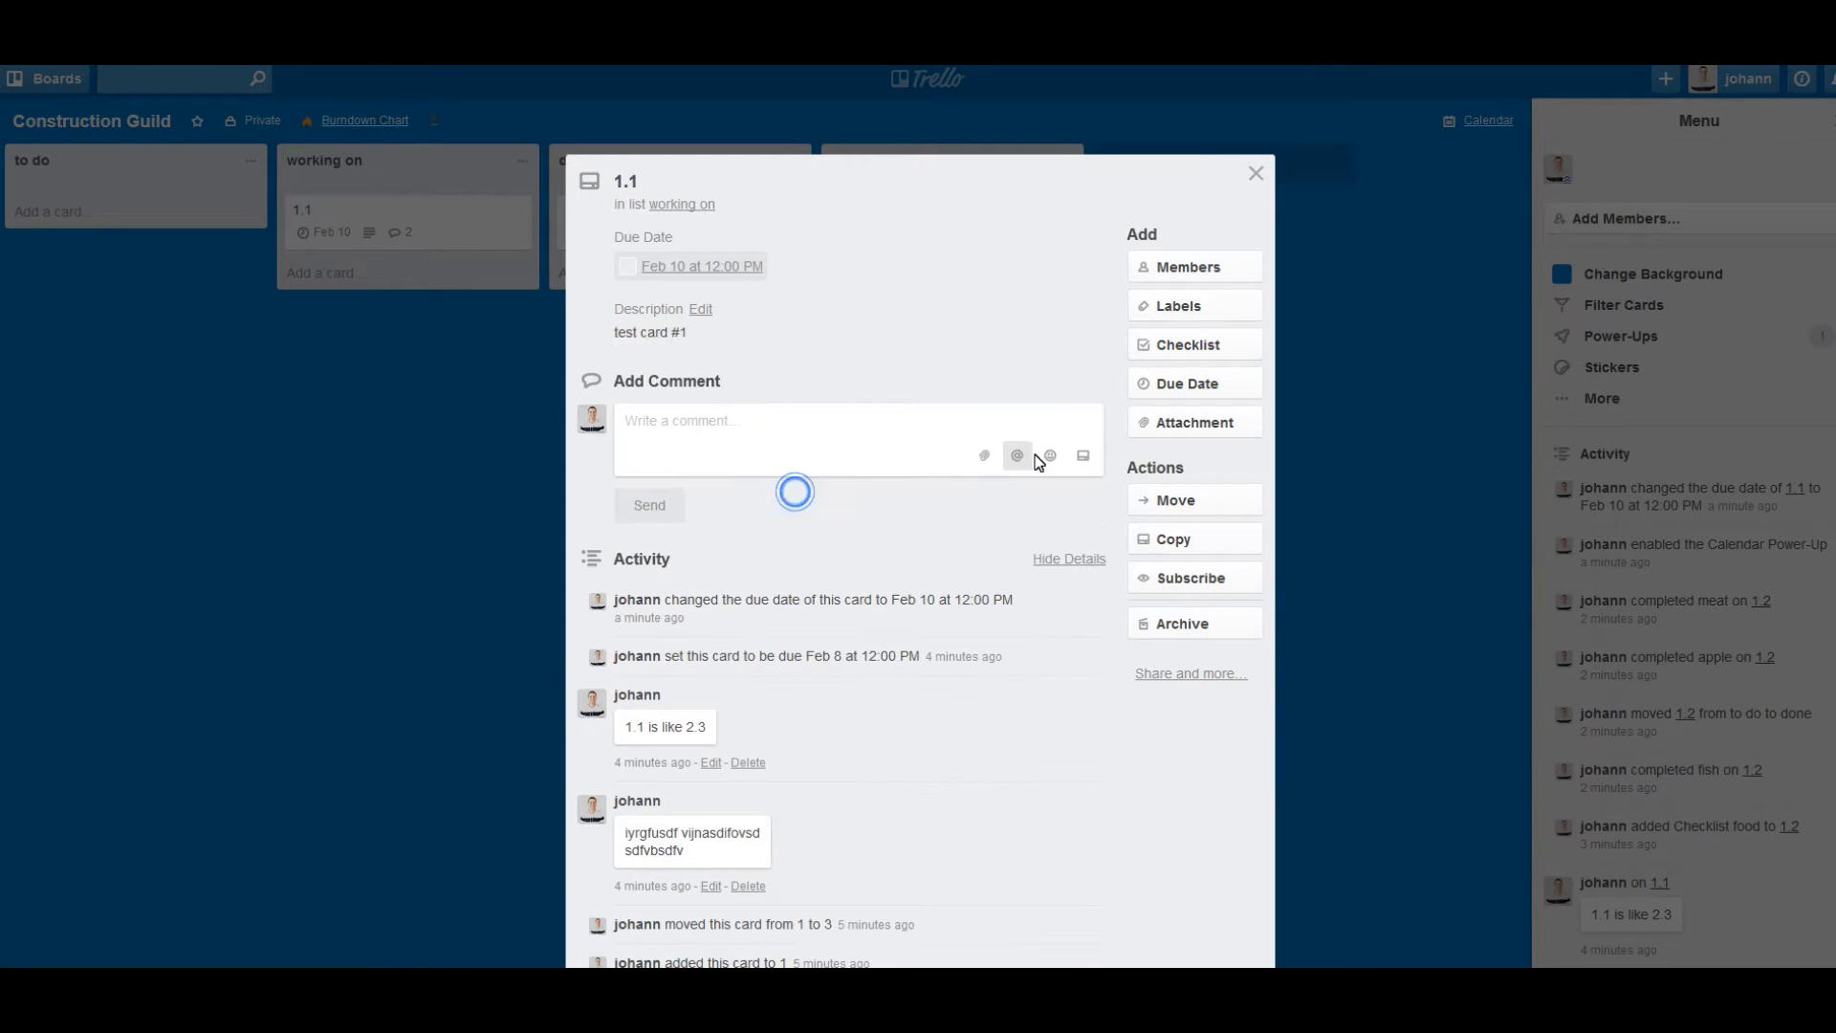
pyautogui.click(701, 309)
pyautogui.click(796, 306)
pyautogui.click(910, 350)
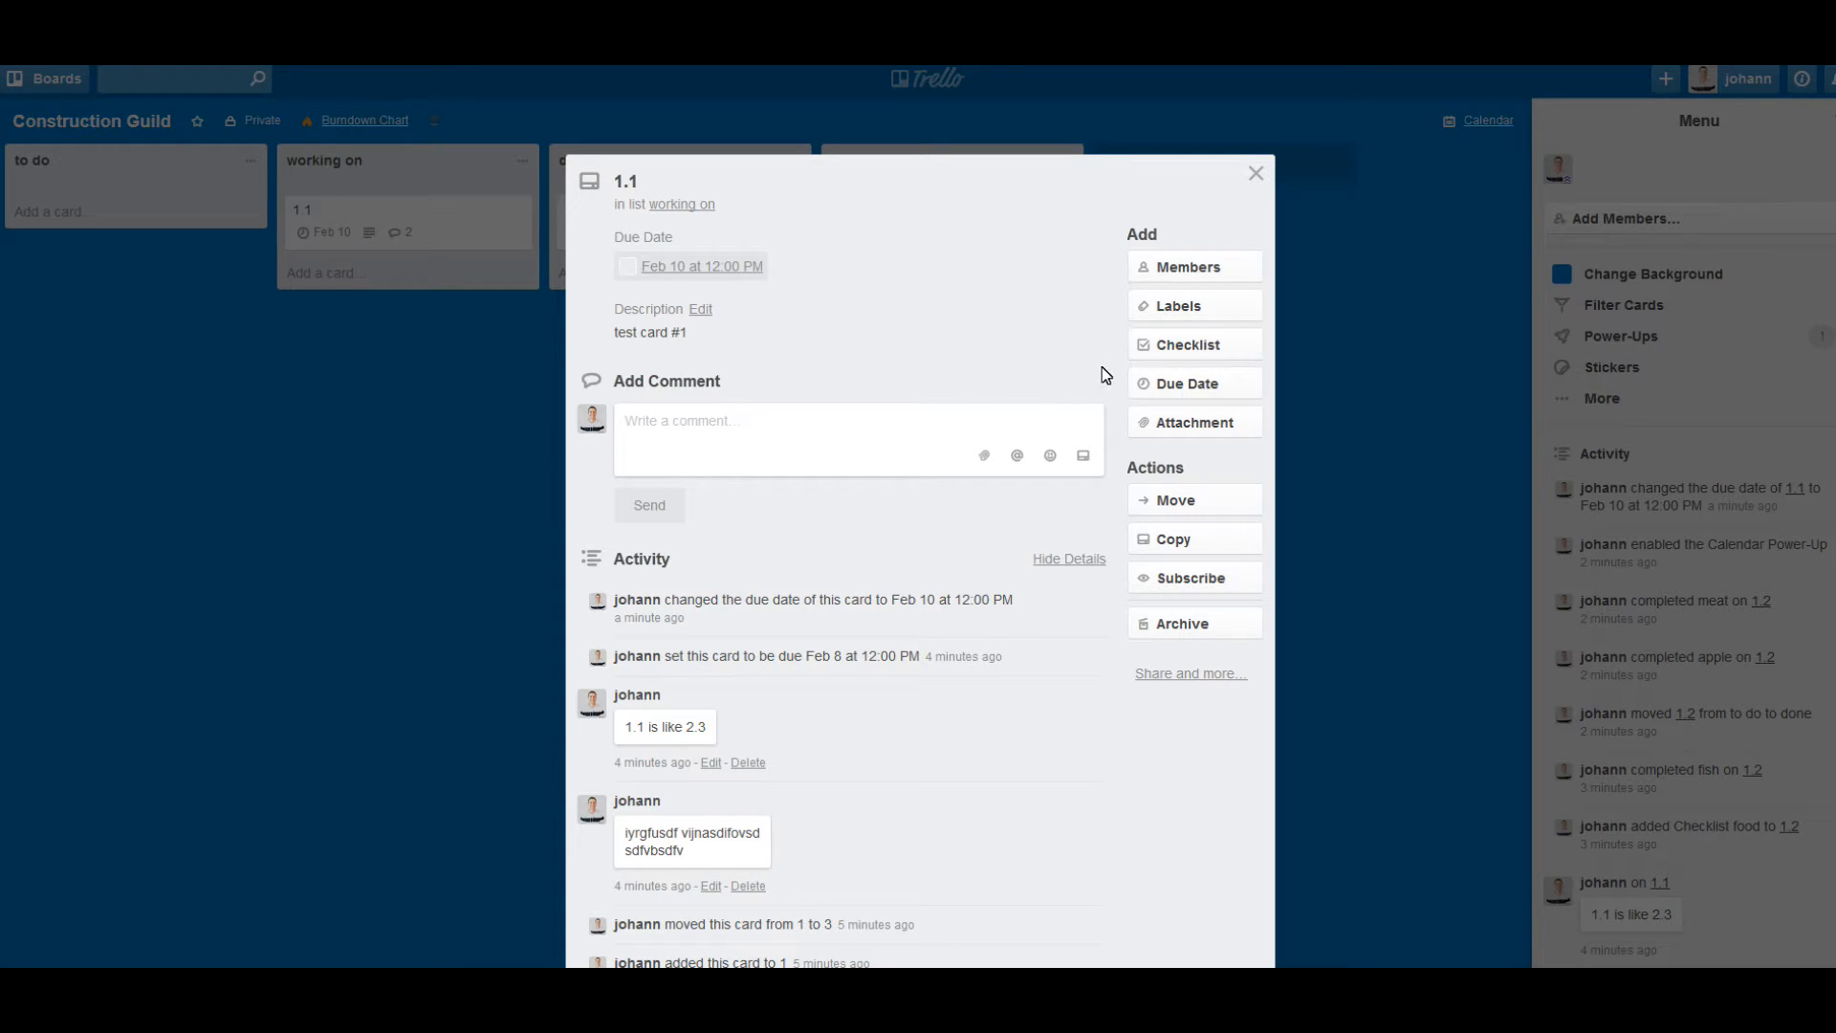
# Add the green label to card 1.1 and name that label "the best".
pyautogui.click(1180, 302)
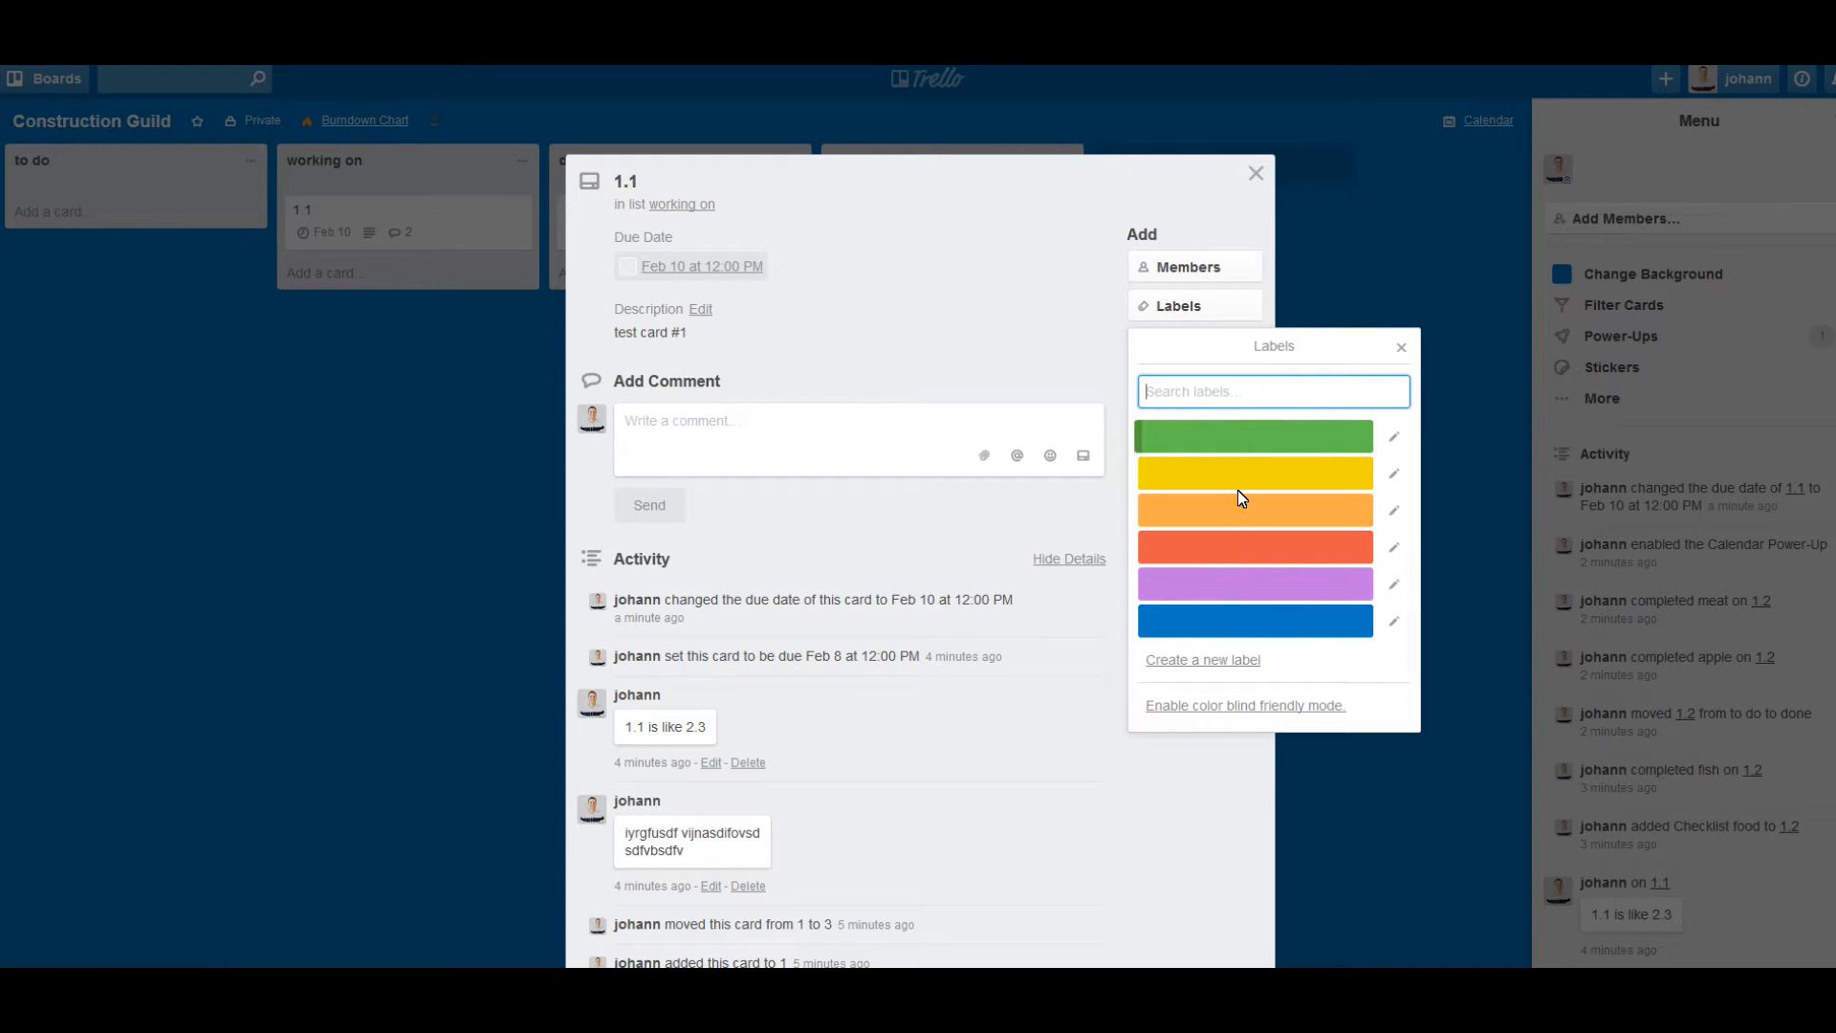
pyautogui.click(1213, 442)
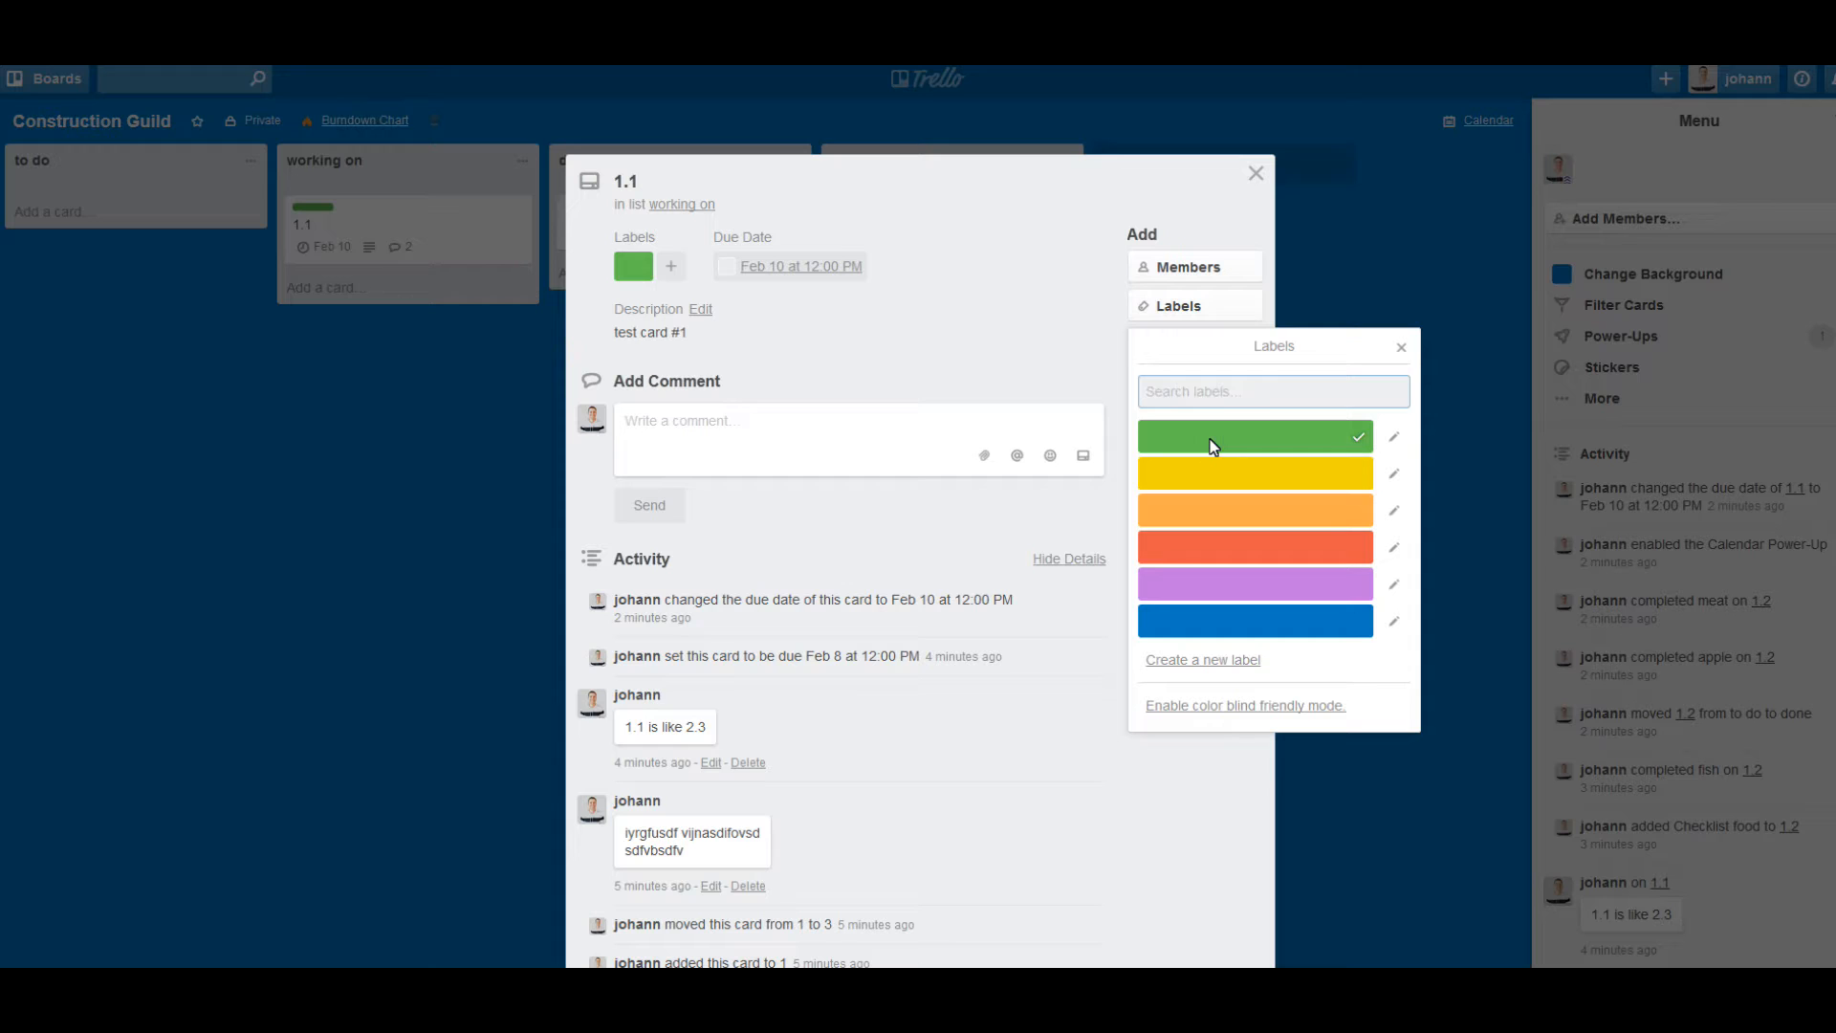
pyautogui.click(1393, 436)
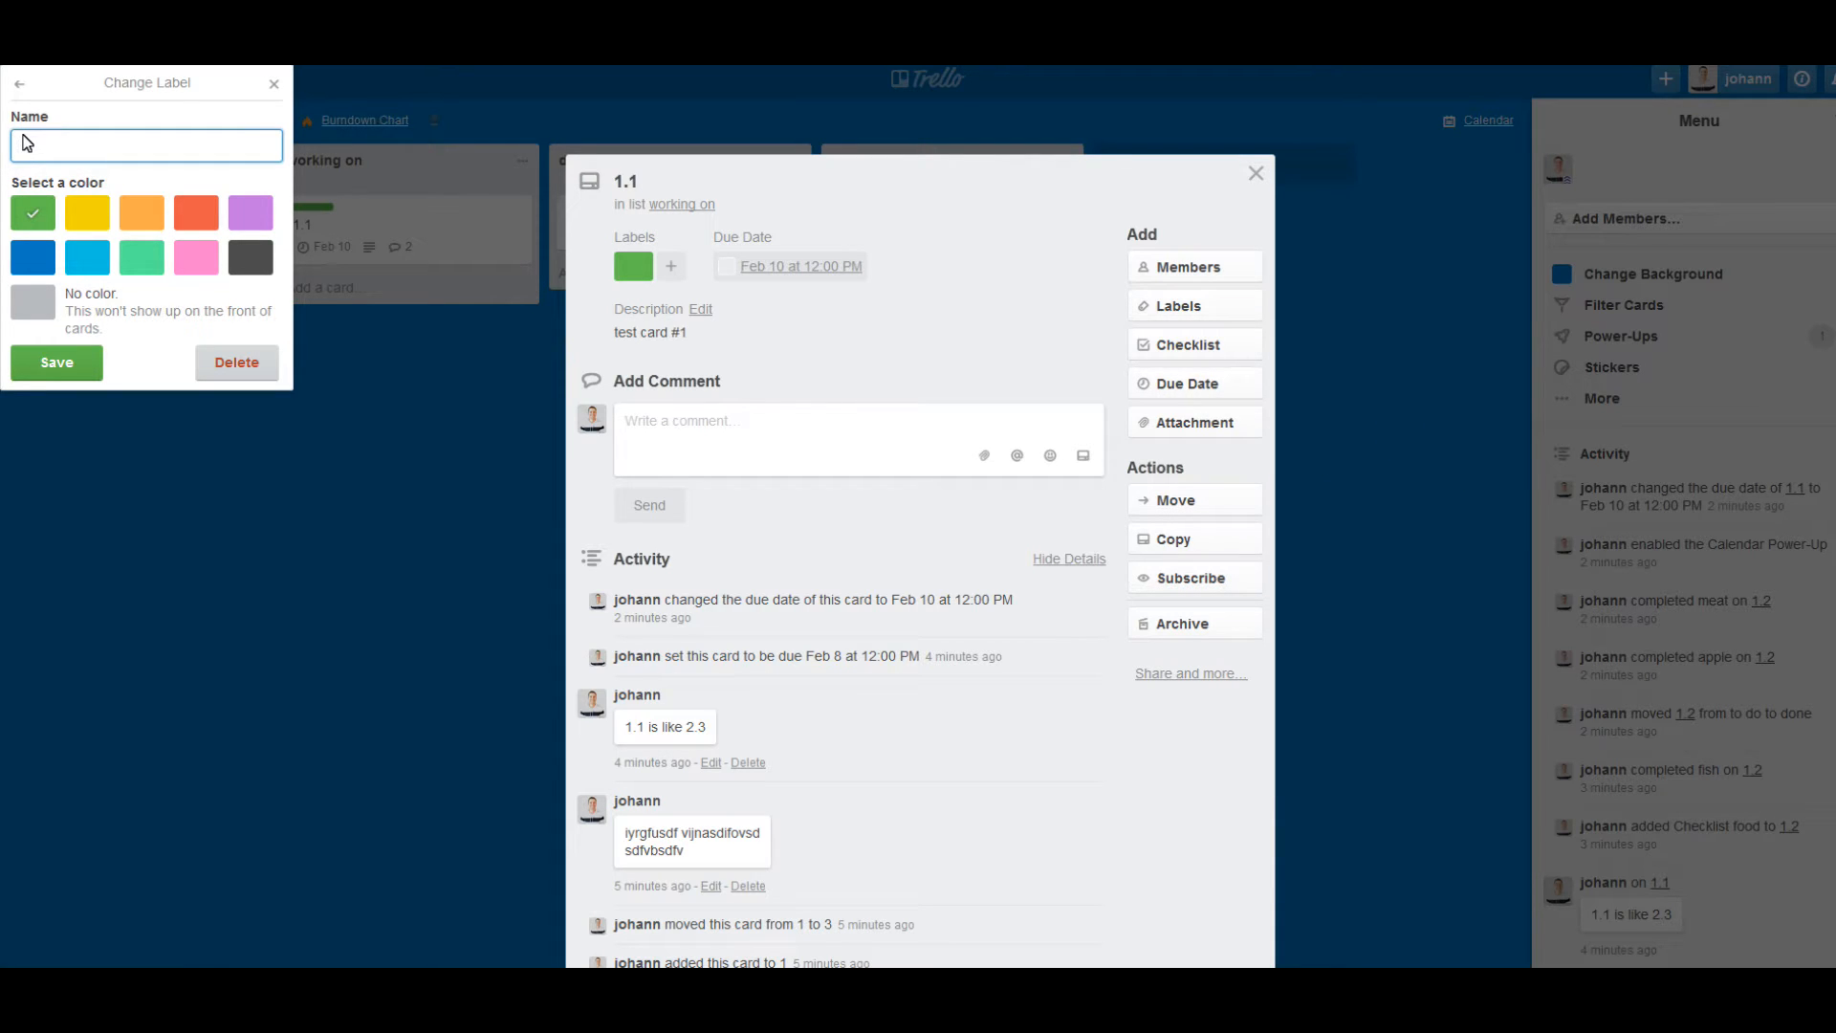
pyautogui.write('the best')
pyautogui.press('Return')
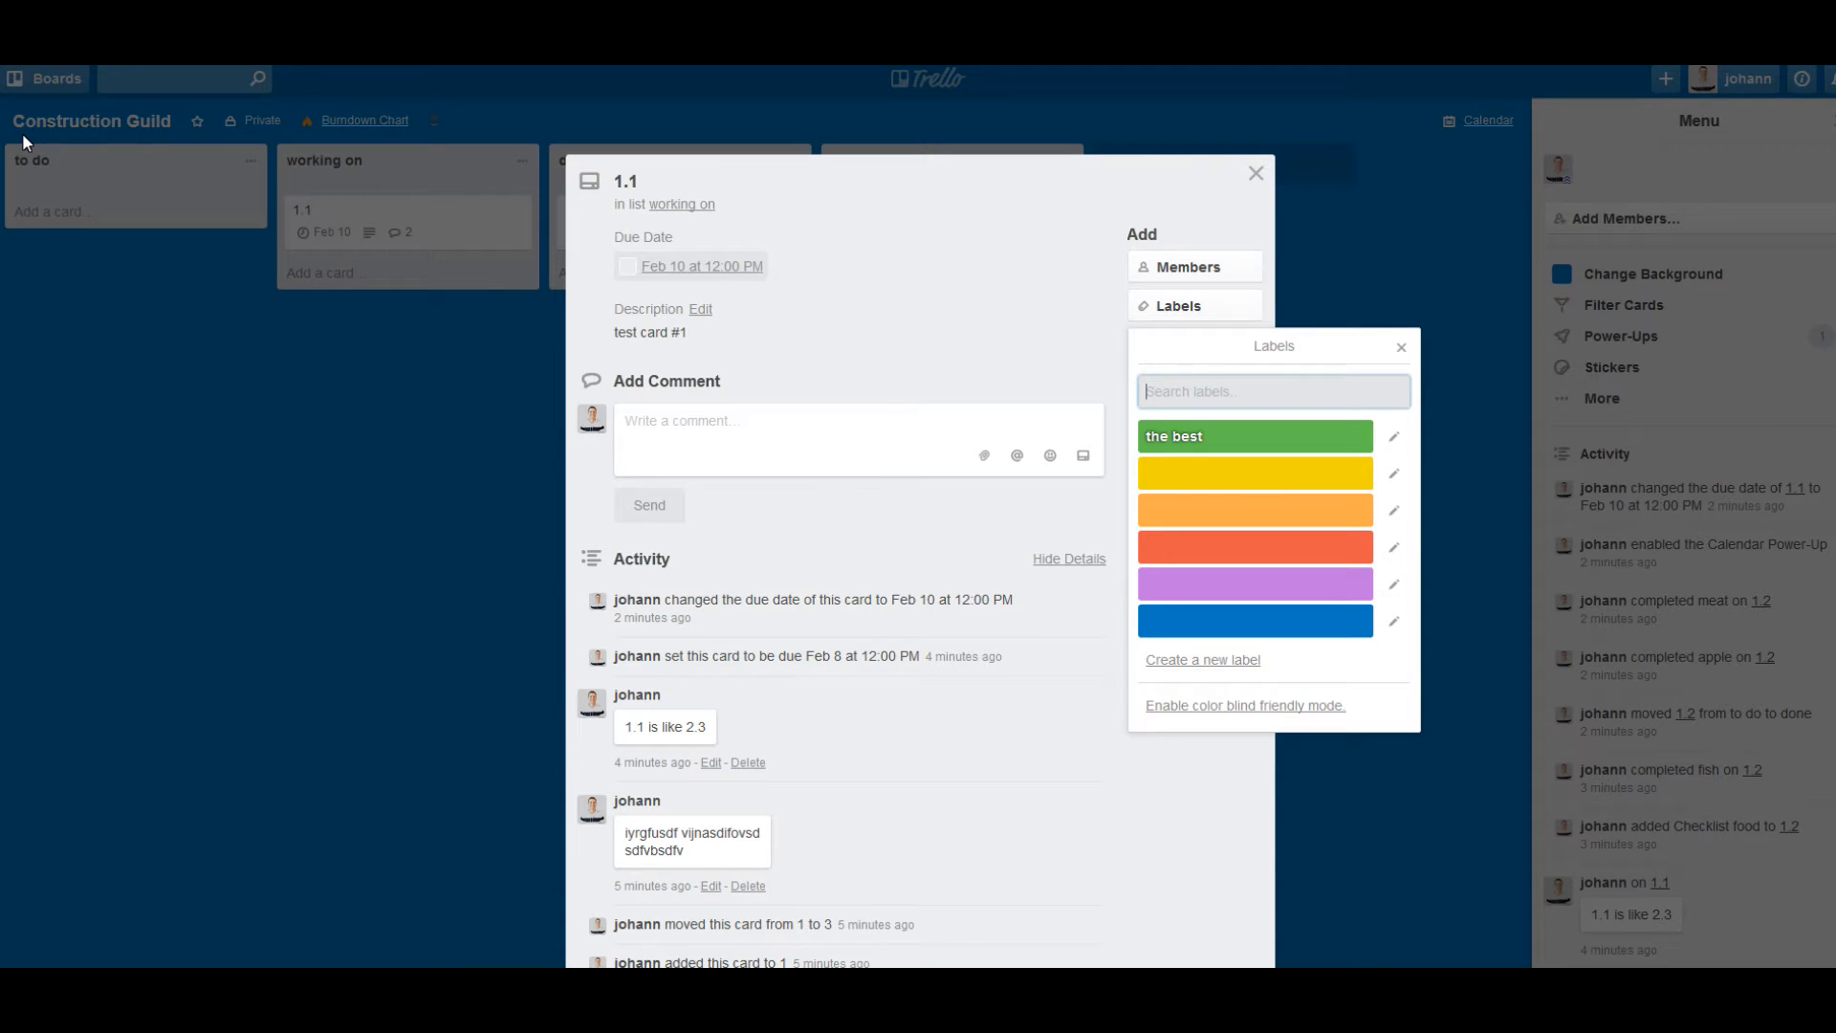
# Add the yellow label to card 1.1, name that label "no so goo", and close the label list.
pyautogui.click(1224, 472)
pyautogui.click(1336, 481)
pyautogui.click(1338, 478)
pyautogui.click(1394, 474)
pyautogui.click(95, 142)
pyautogui.write('no so goo')
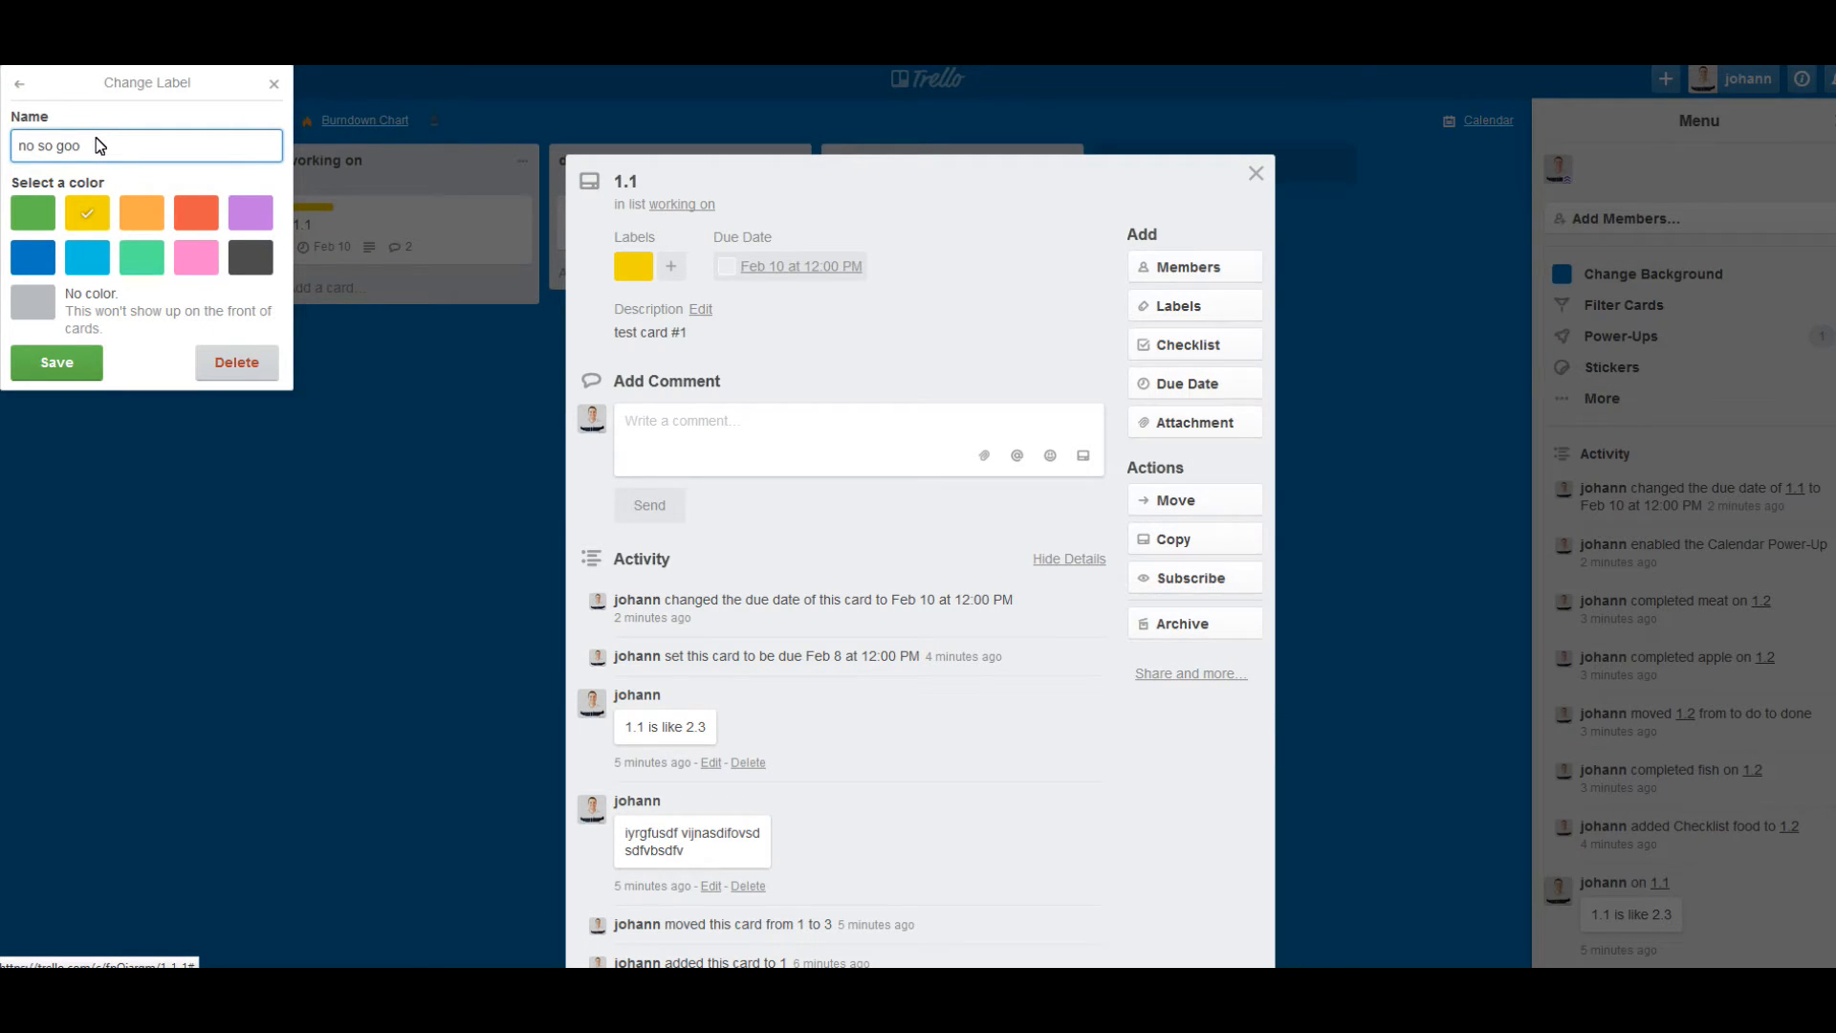
pyautogui.press('Return')
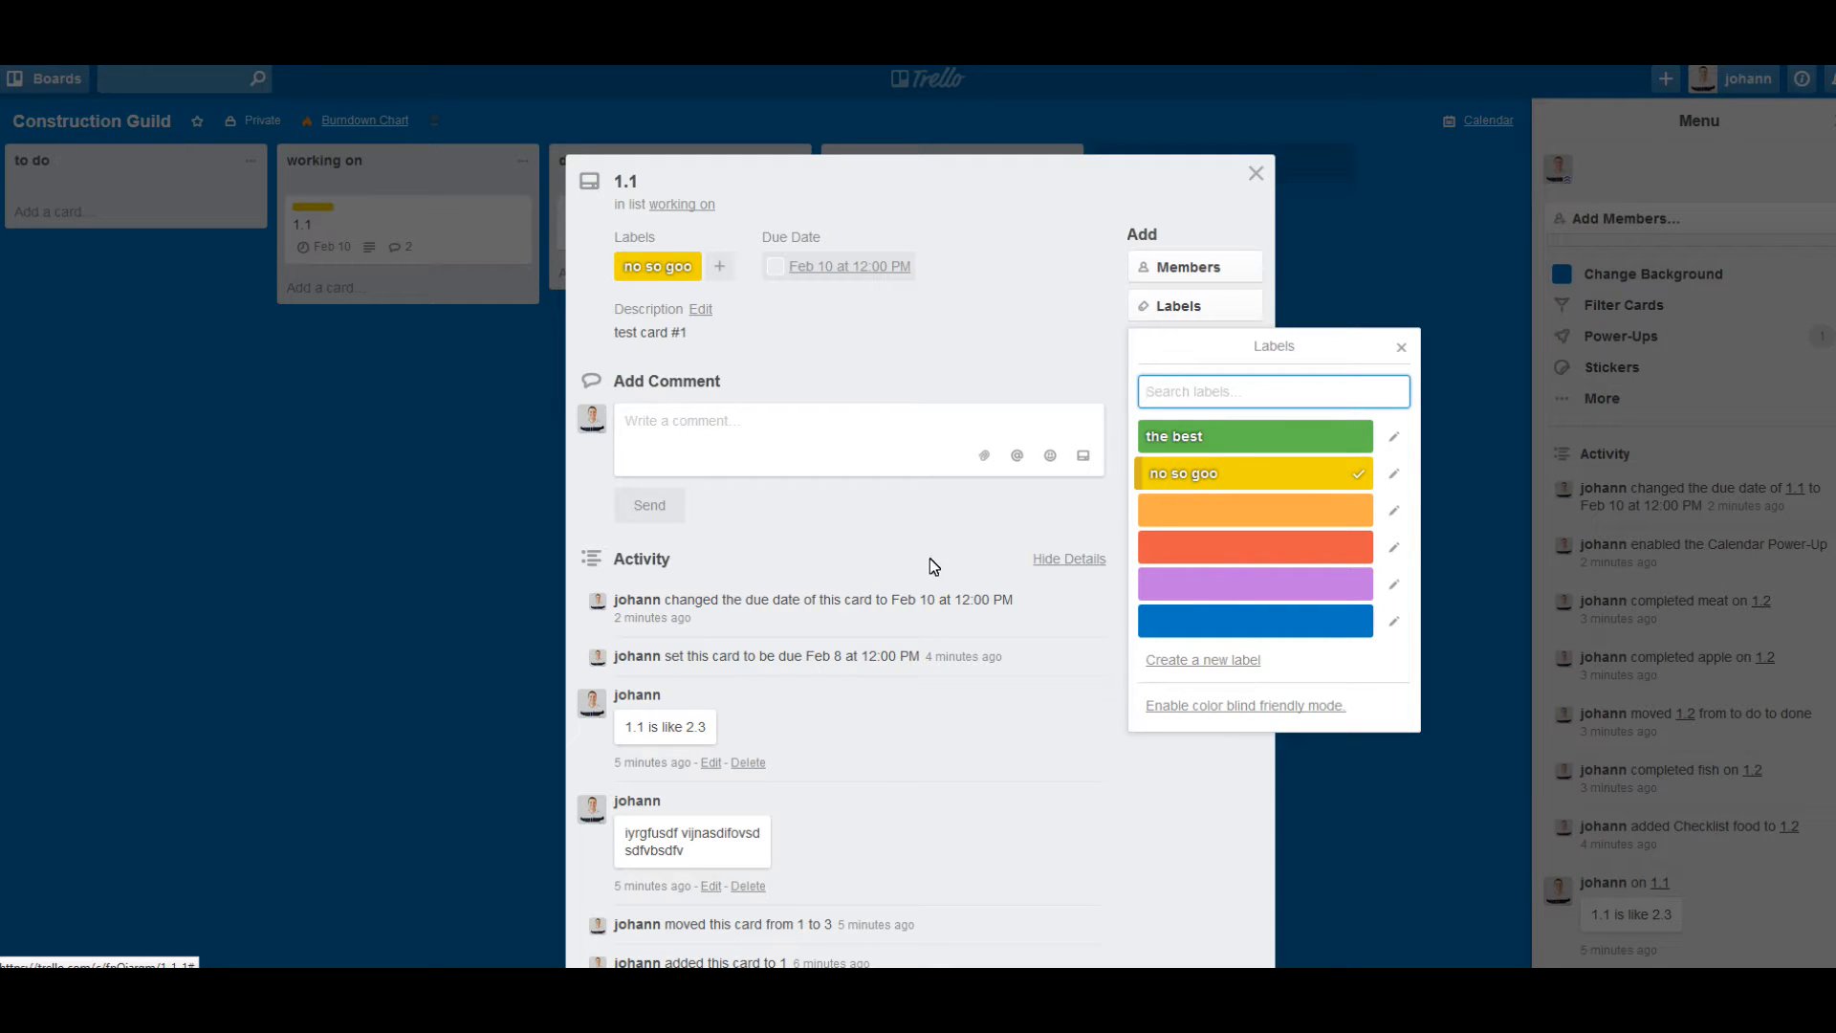
pyautogui.click(1047, 743)
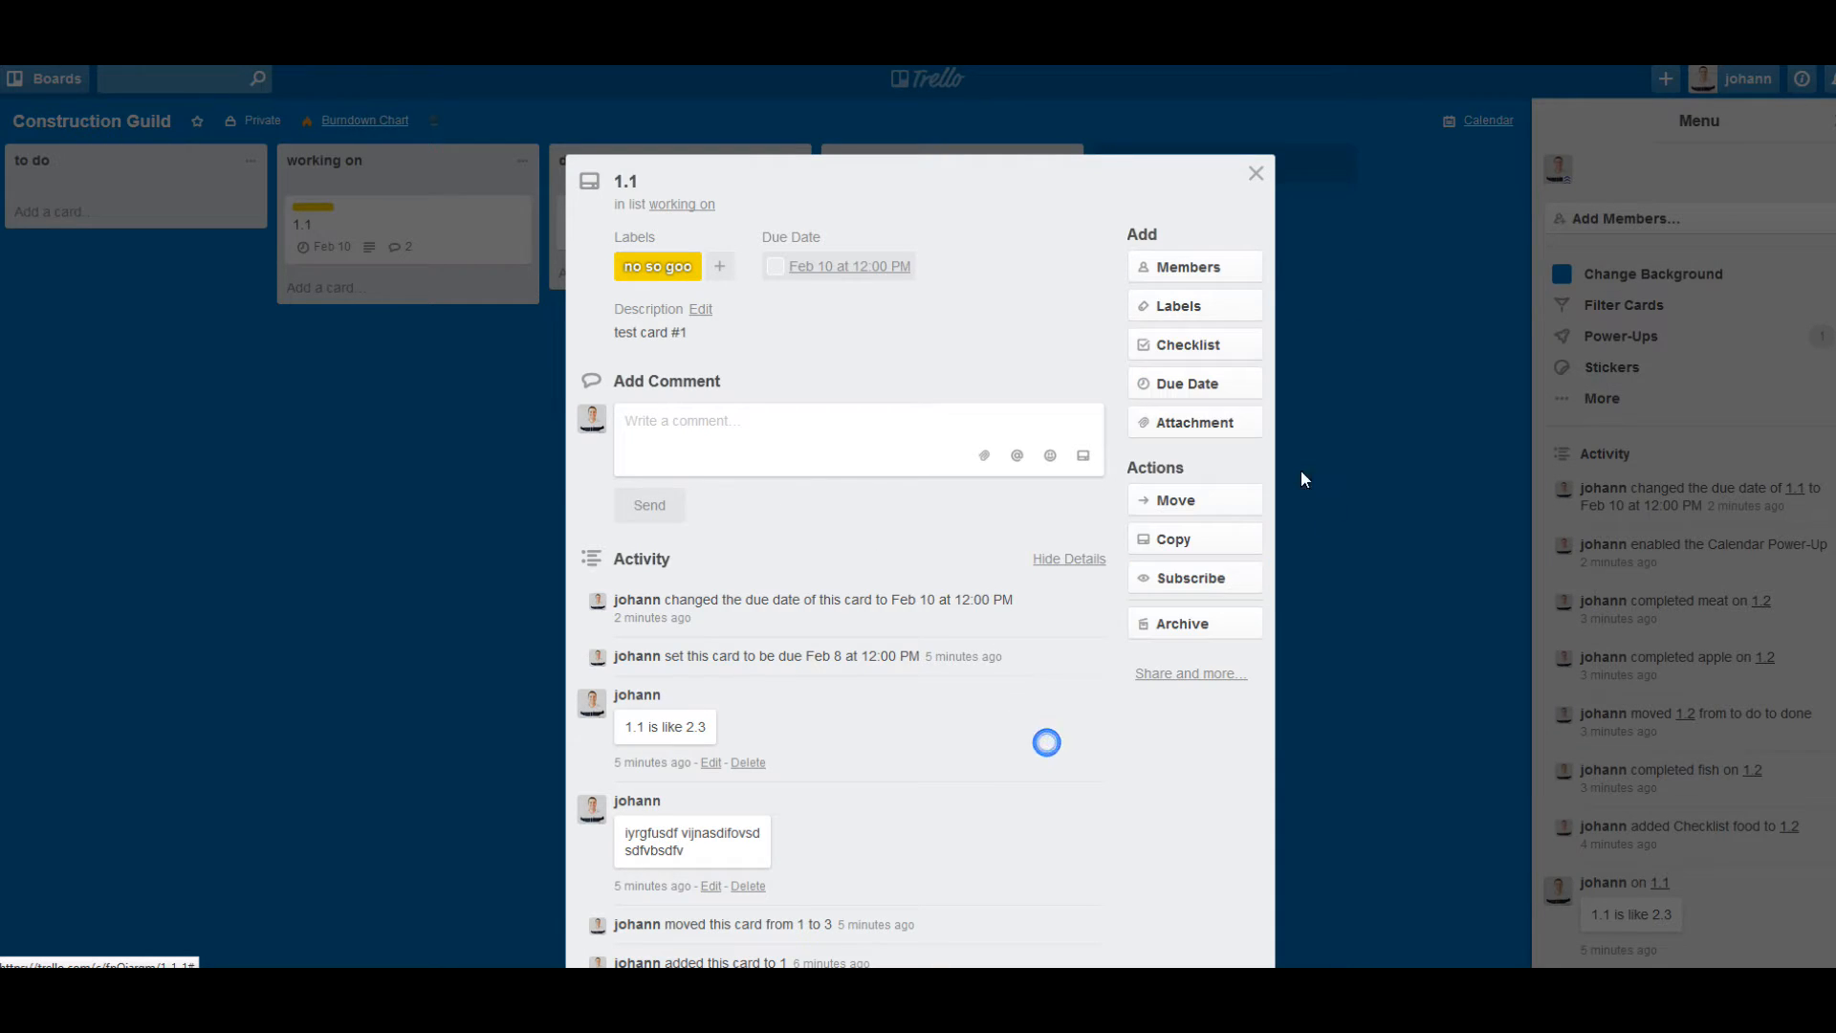
# Add the green "the best" label to card 1.1 alongside the yellow one.
pyautogui.click(657, 264)
pyautogui.click(809, 388)
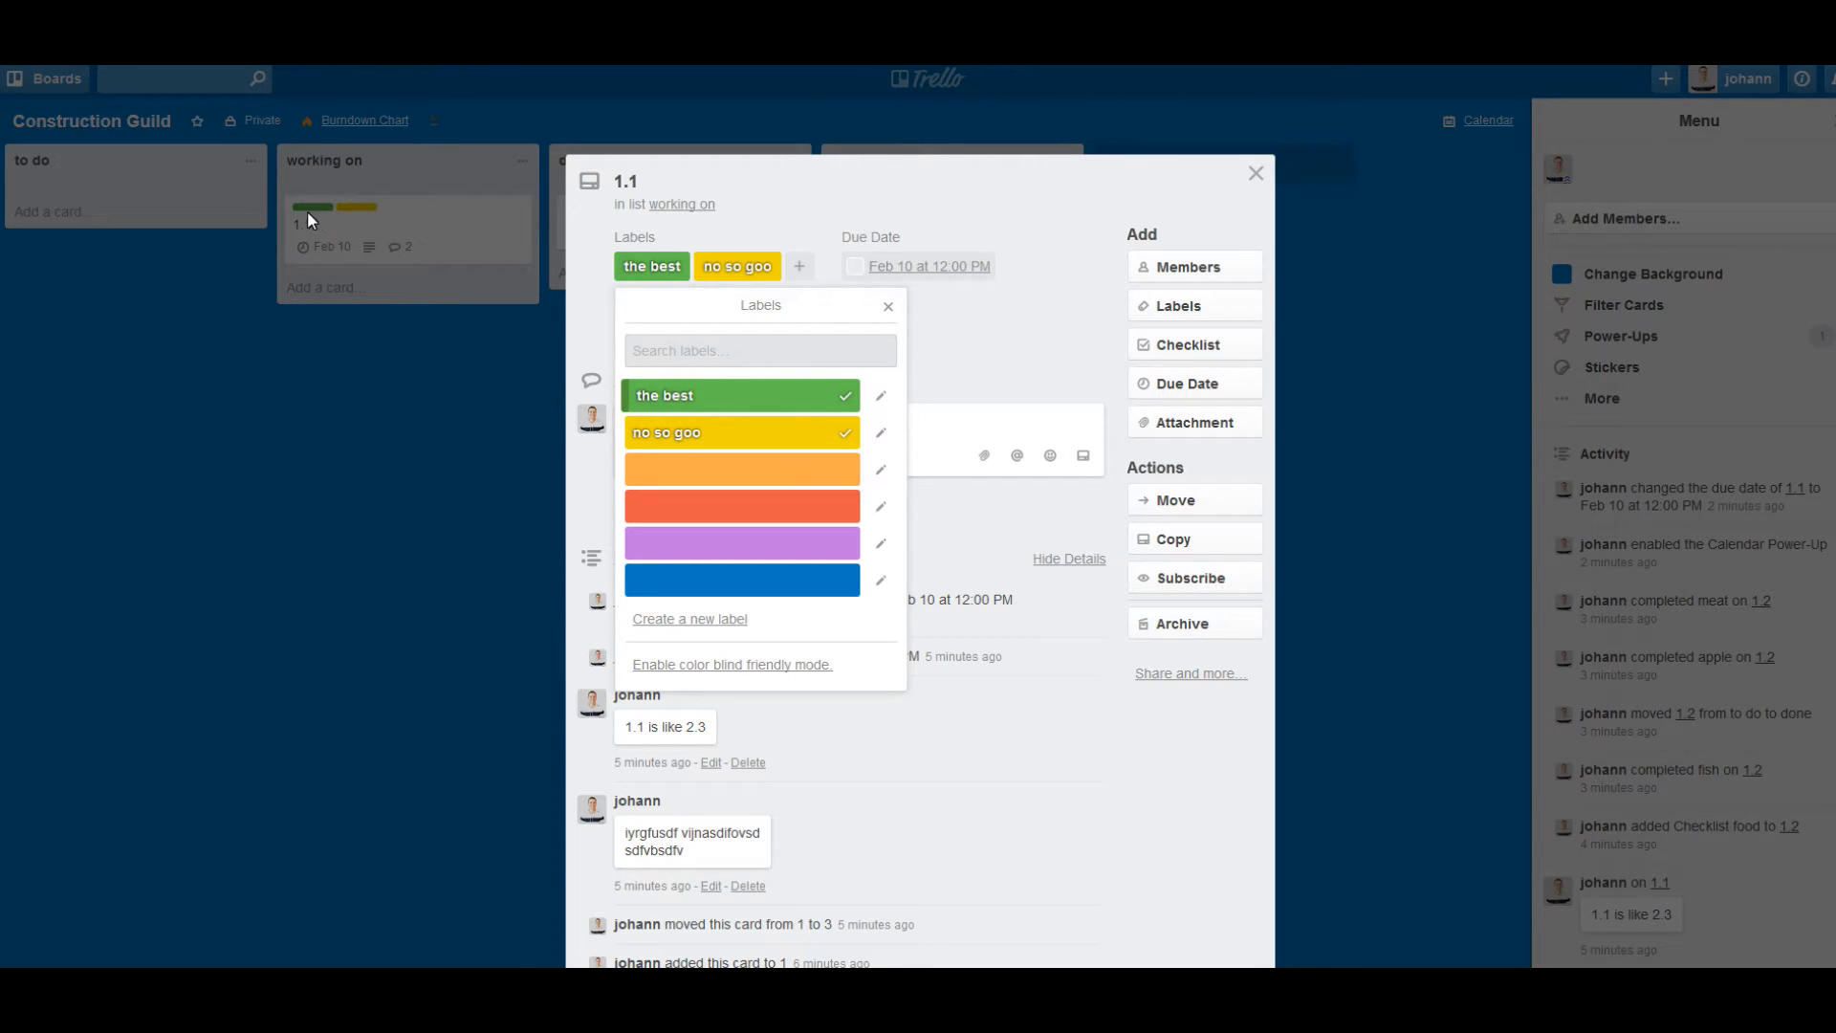
pyautogui.click(1125, 858)
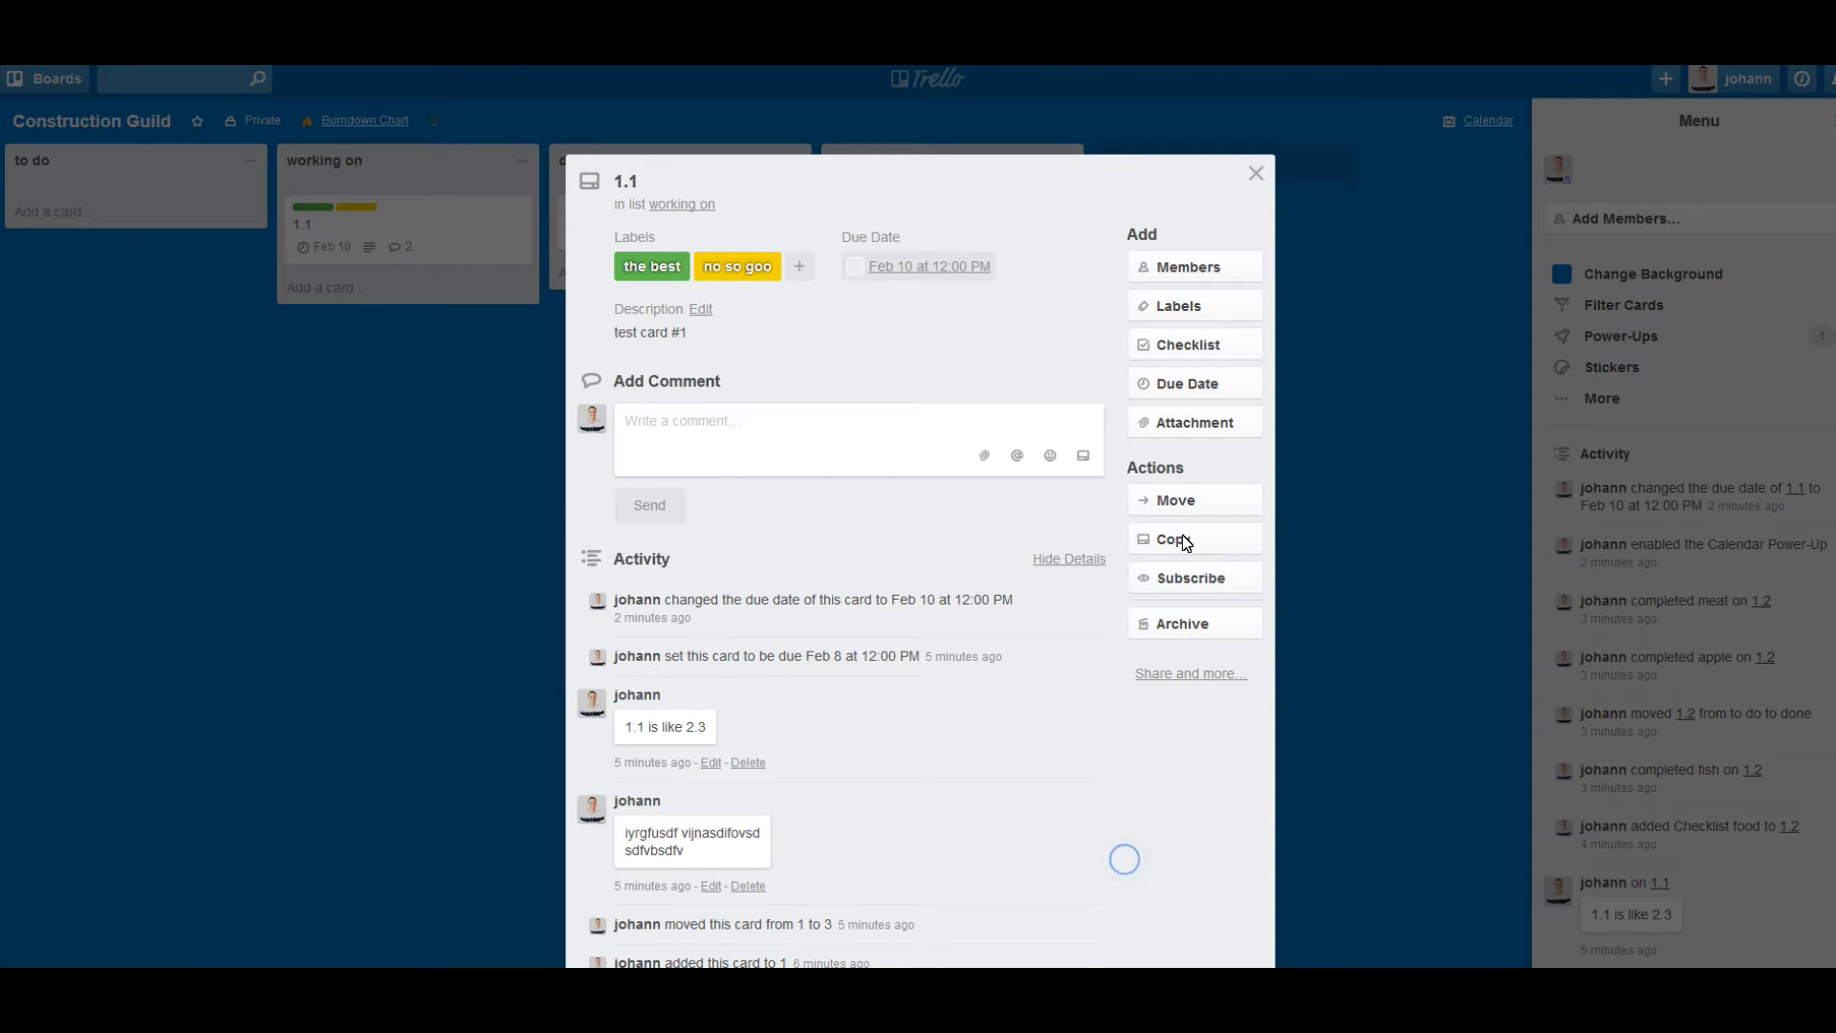
# Check the attachment sources offered for card 1.1 and close the card.
pyautogui.click(1193, 427)
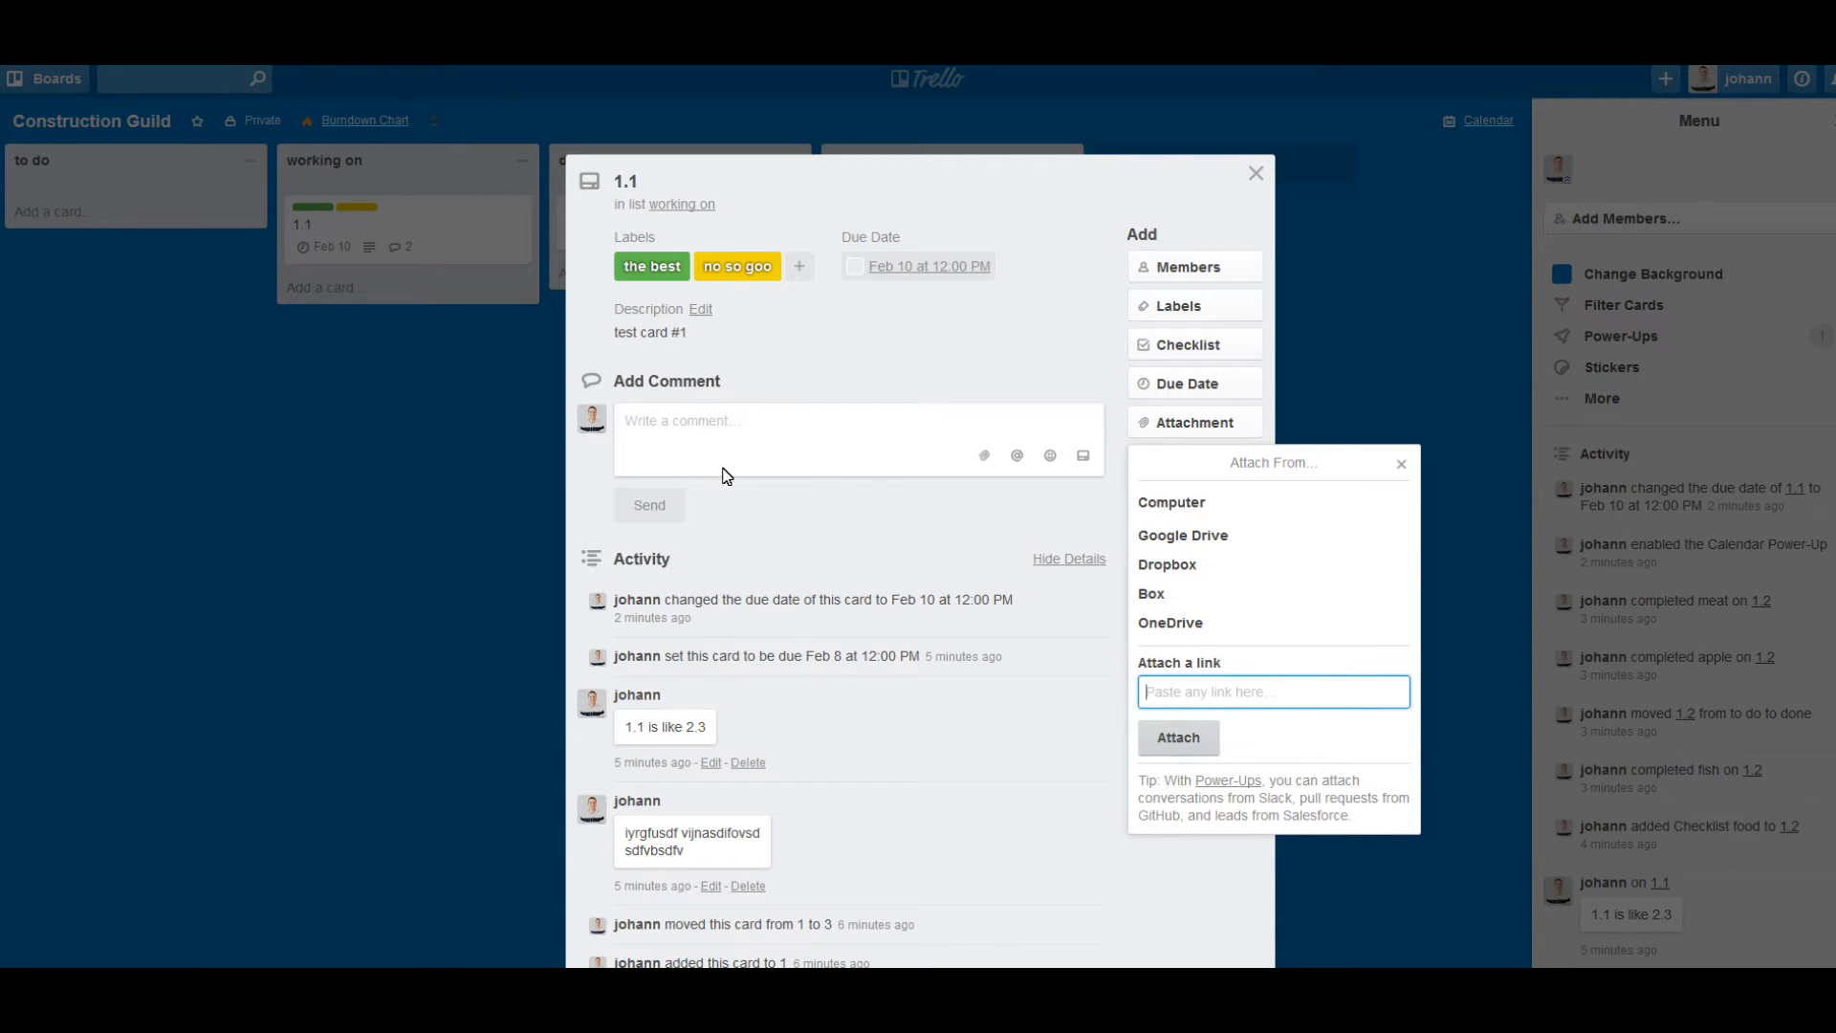
pyautogui.click(928, 525)
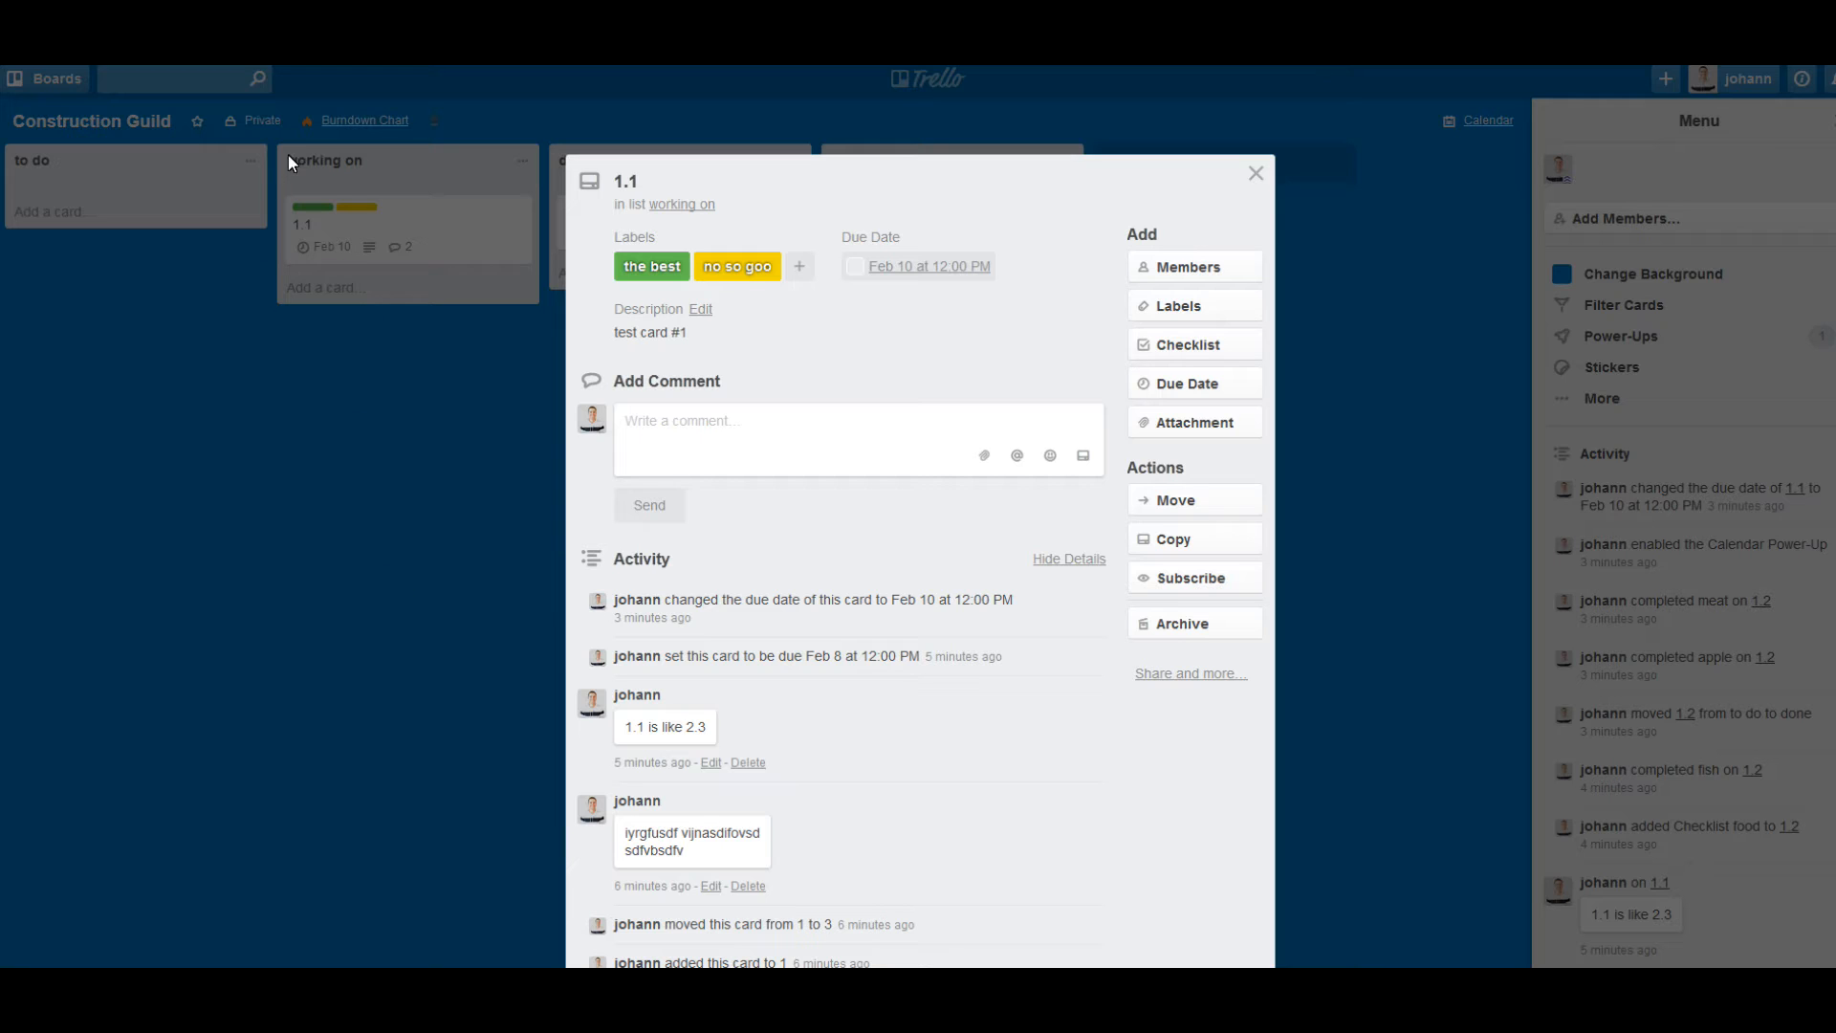
pyautogui.click(369, 527)
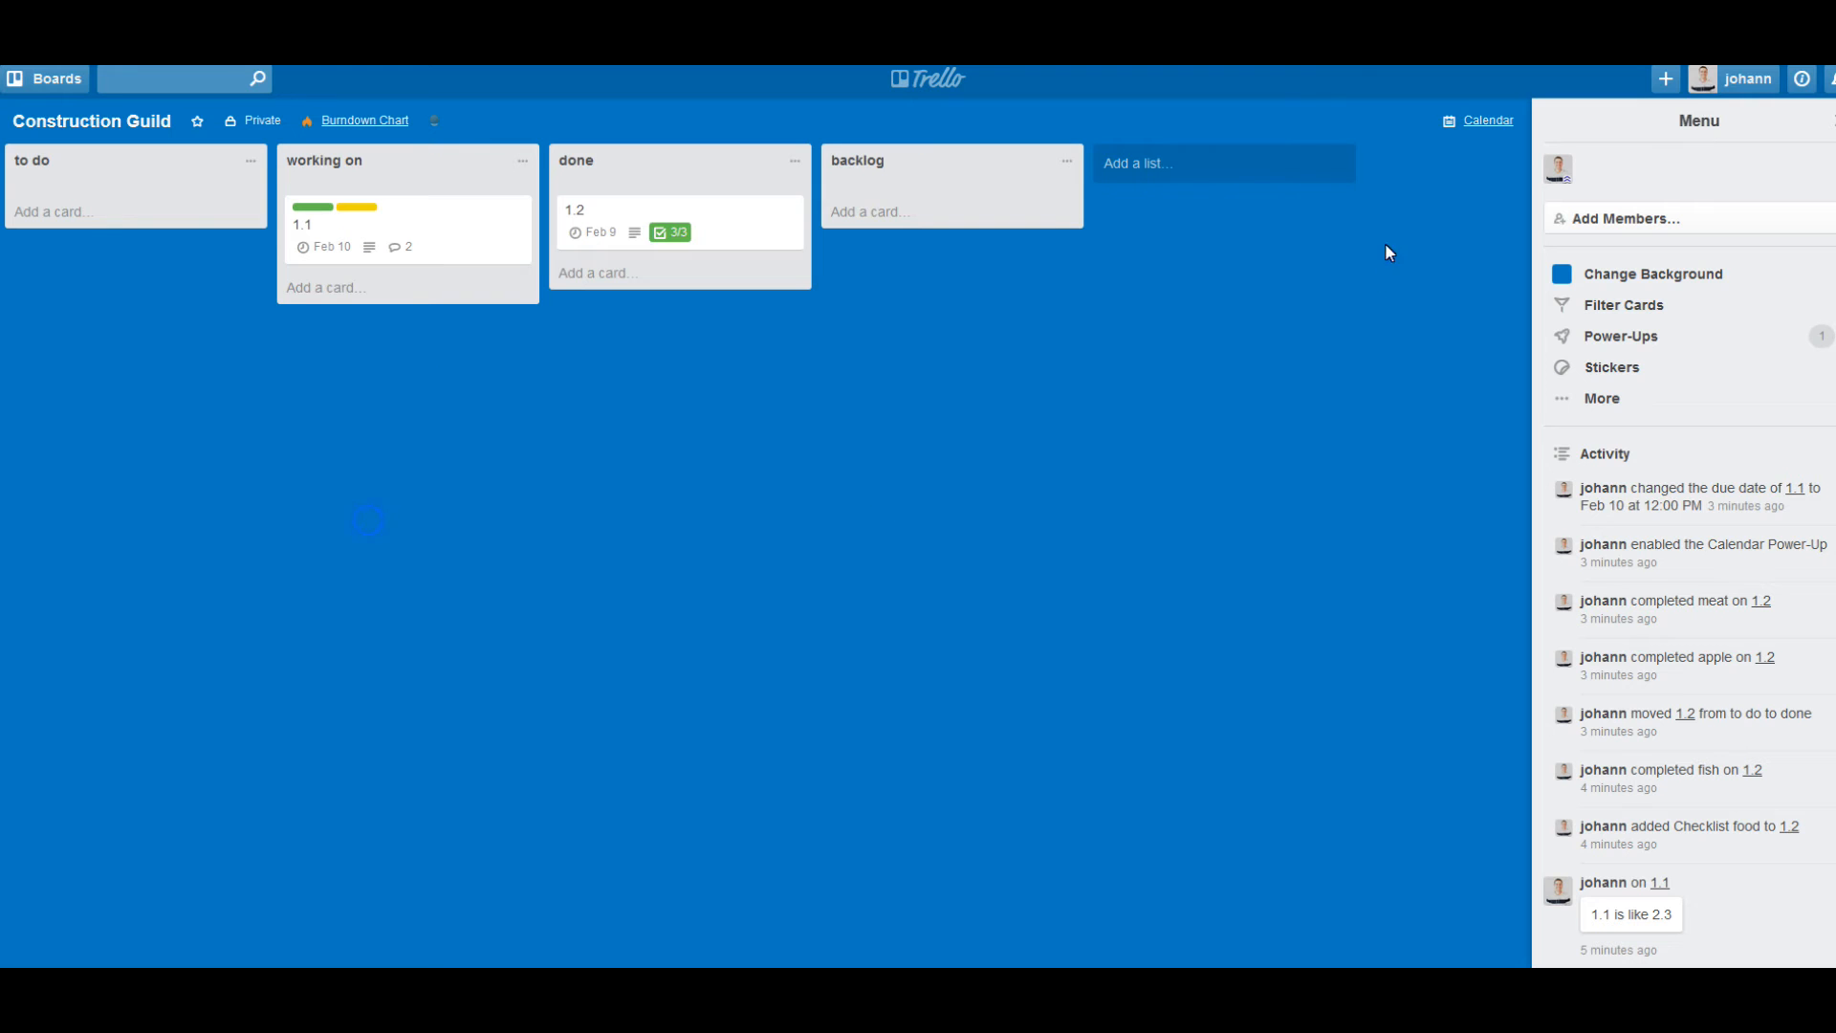
# Rename the "backlog" list to "seo".
pyautogui.click(870, 161)
pyautogui.write('seo')
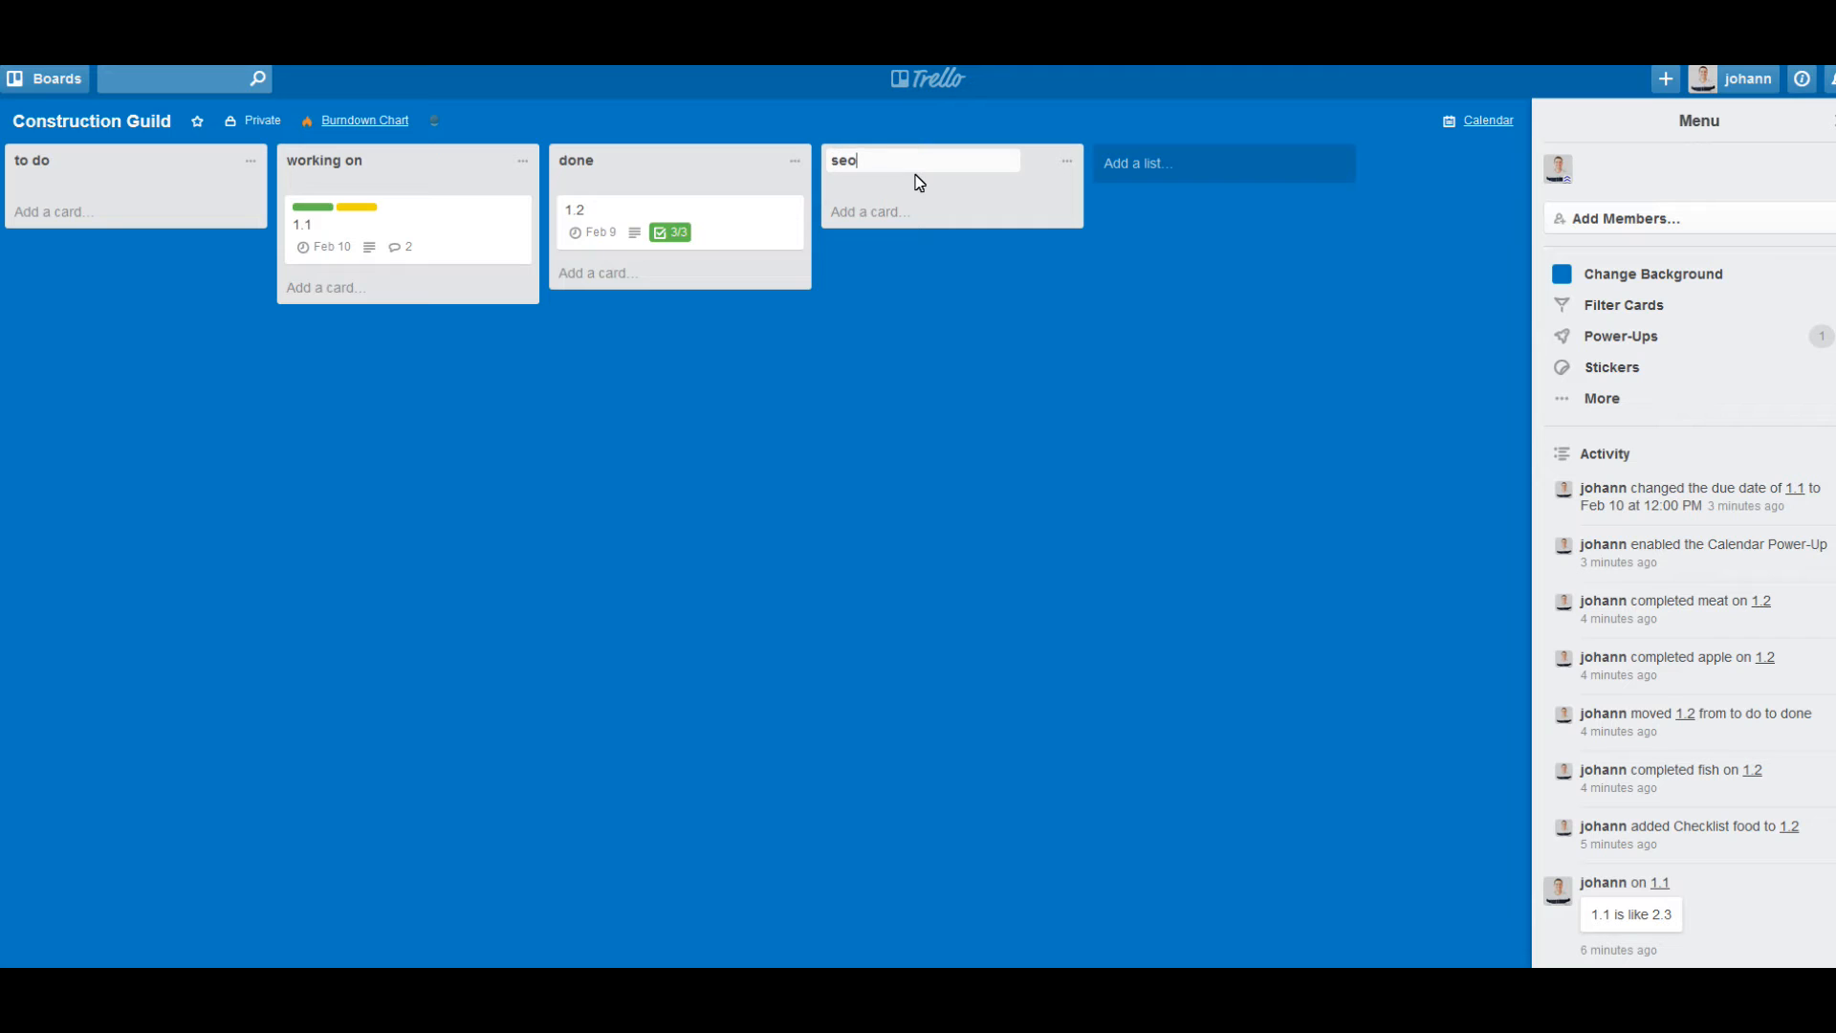
pyautogui.press('Return')
# Add two cards, "safjnvoaskf" and "sdafvnapsdfk,f", to the "seo" list.
pyautogui.click(916, 209)
pyautogui.write('safjnvoaskf')
pyautogui.press('Return')
pyautogui.write('sdafvnapsdfk,f')
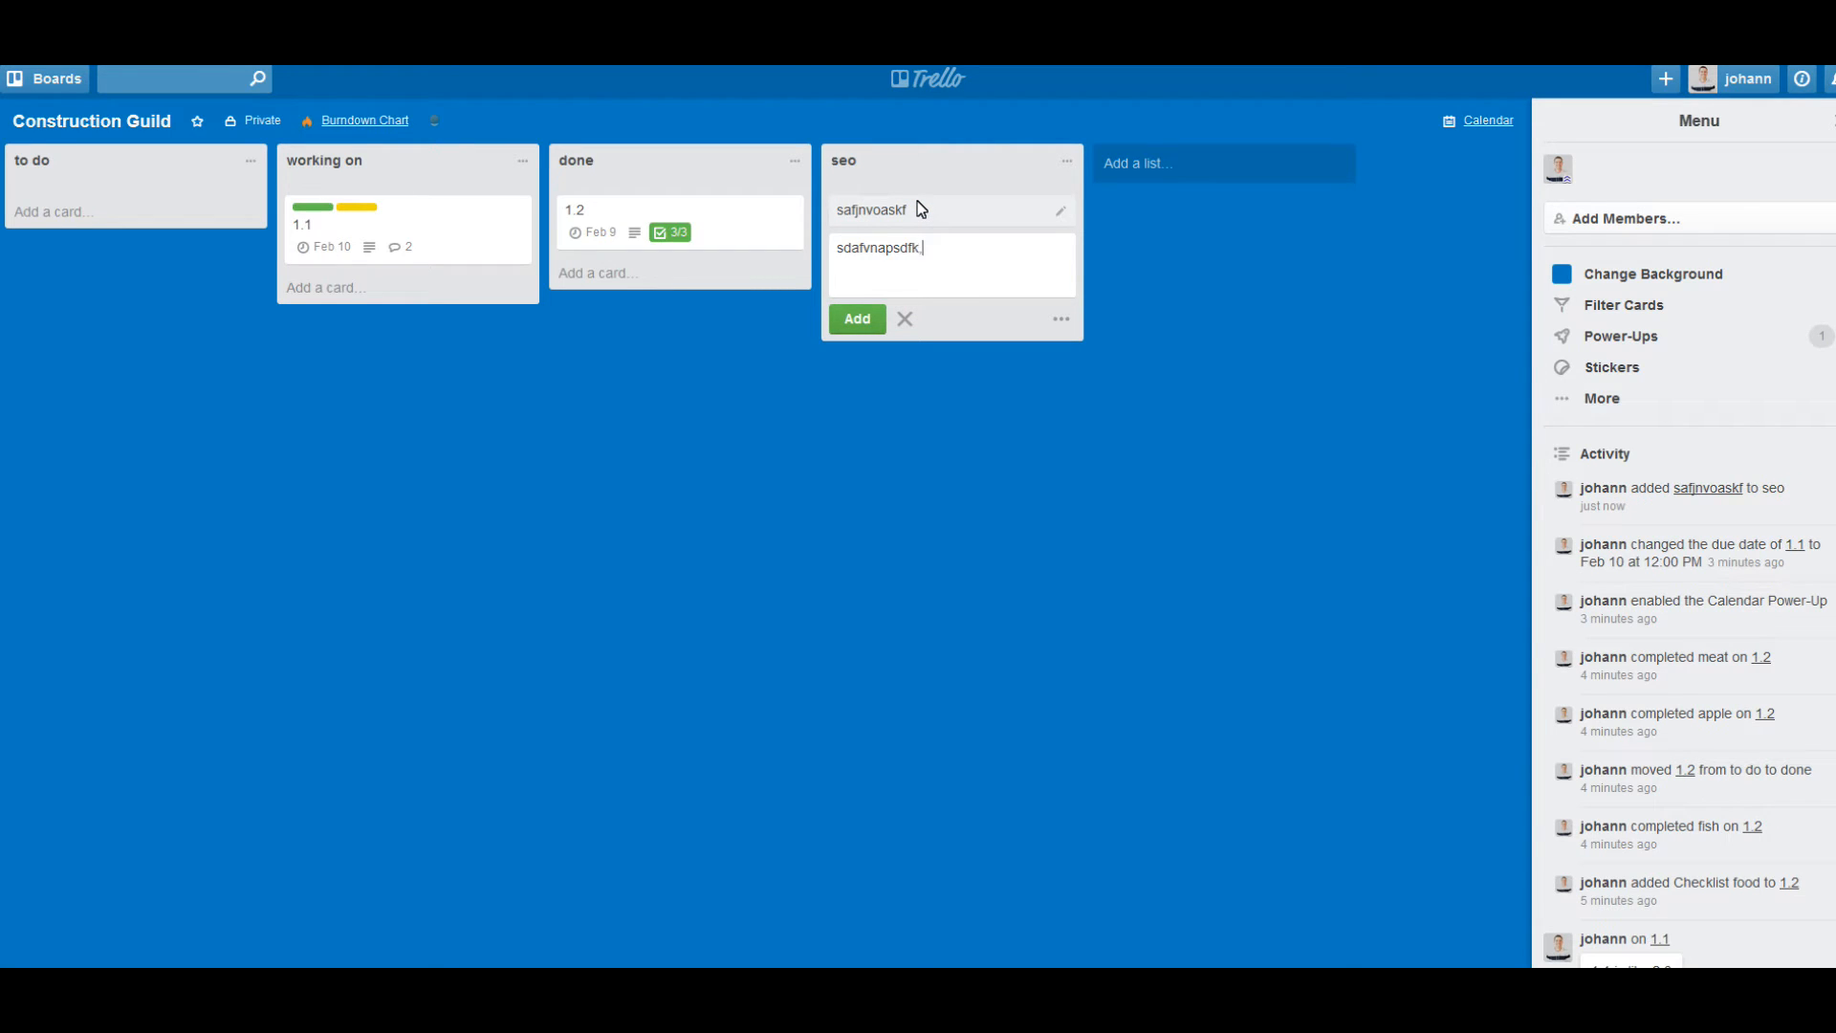
pyautogui.press('Return')
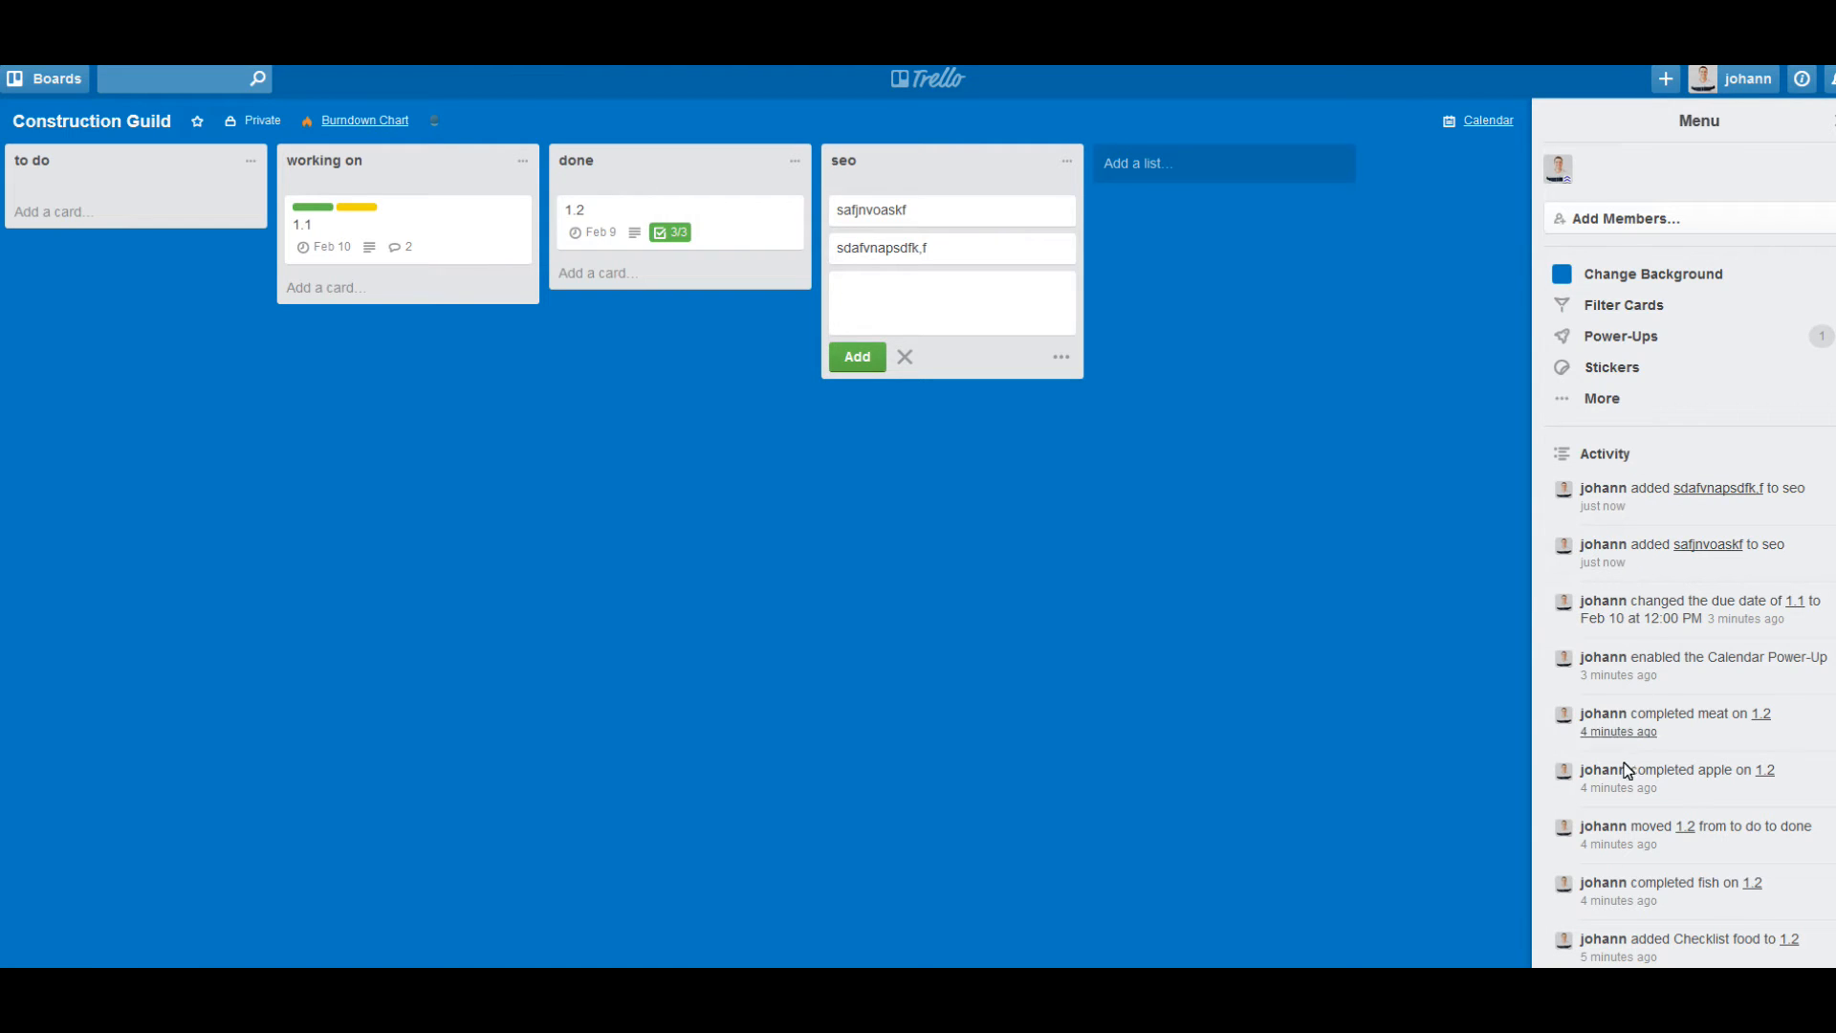
# View the board's additional menu options and close the empty card entry in the "seo" list.
pyautogui.click(1588, 400)
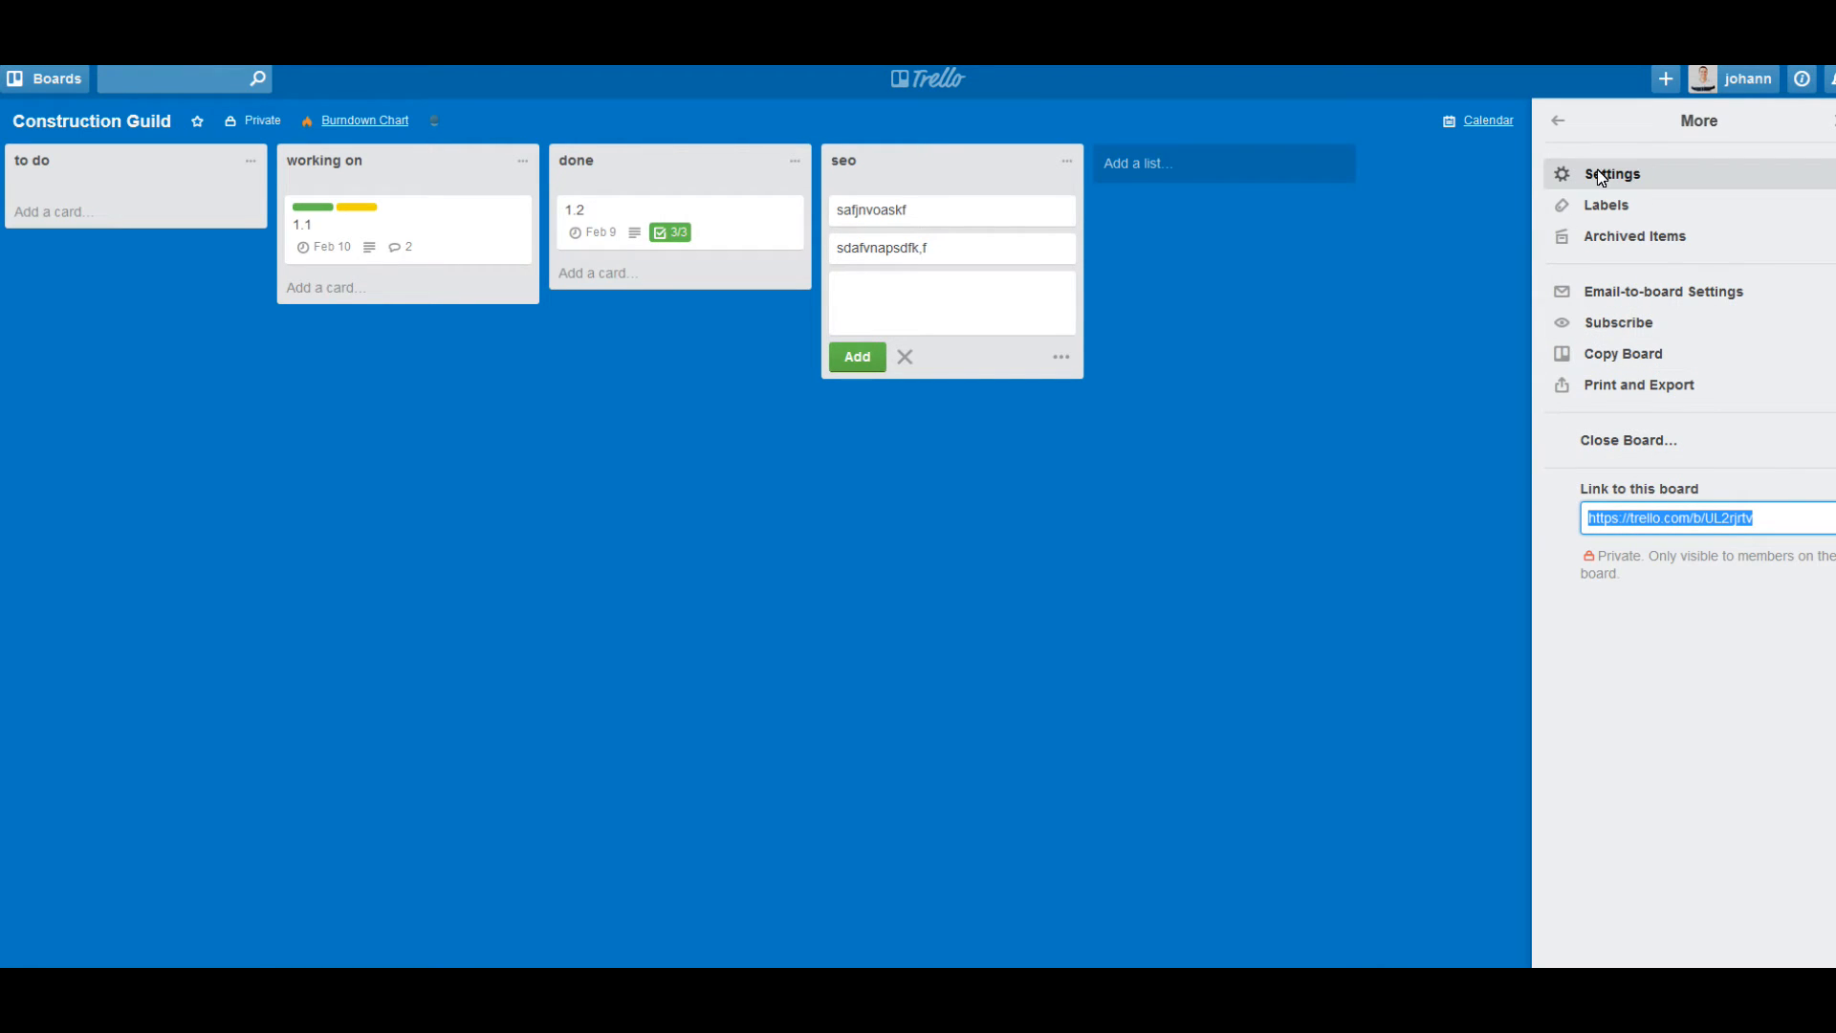
pyautogui.click(1014, 726)
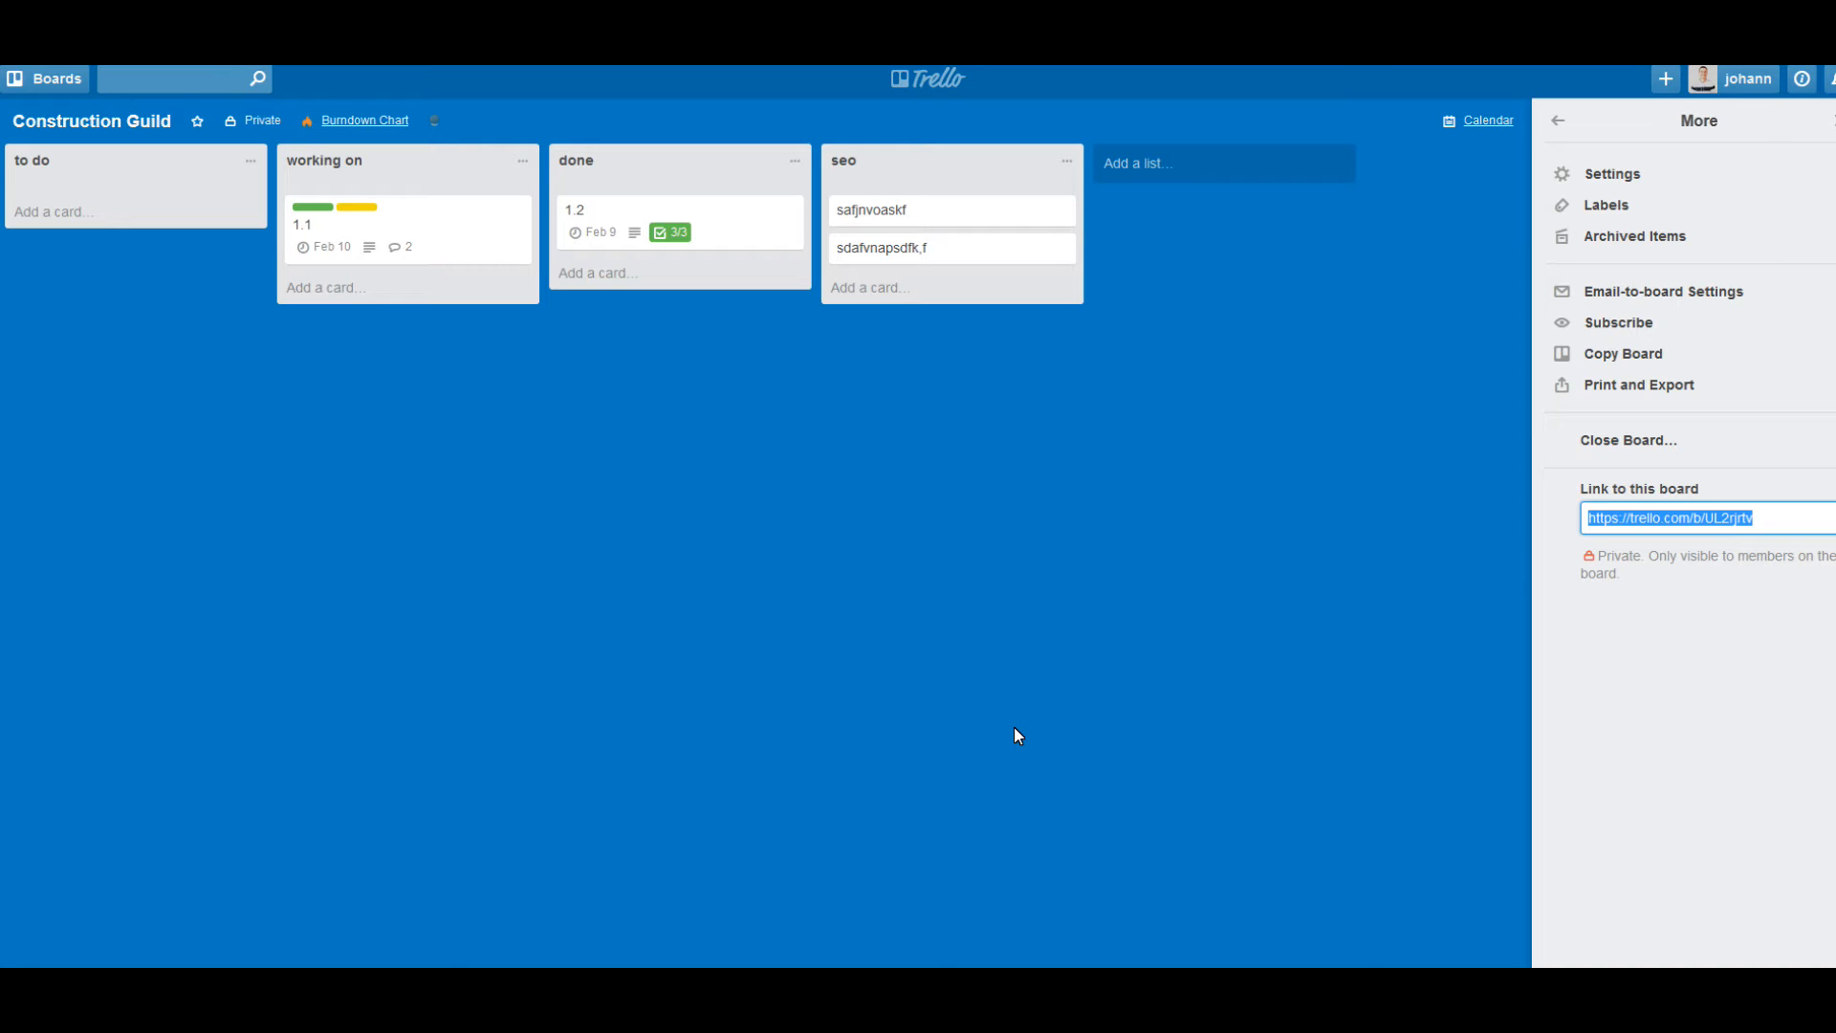
pyautogui.click(182, 640)
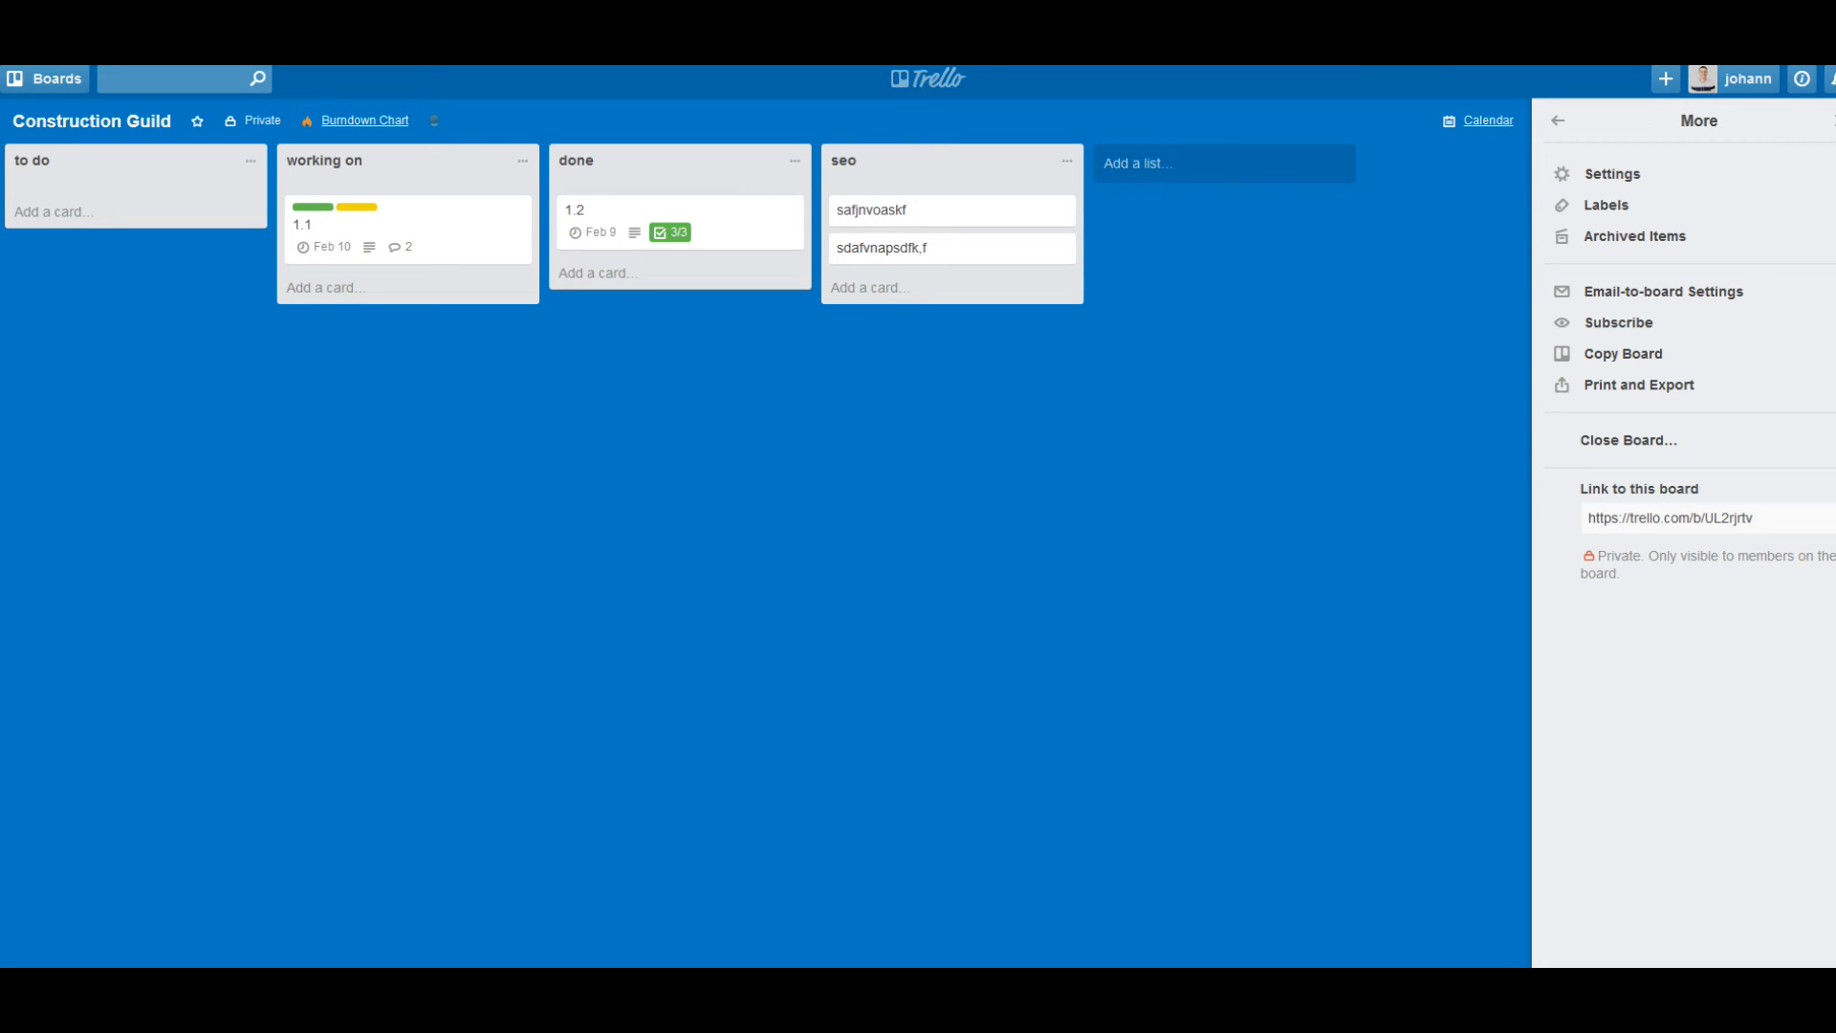
# Browse the list of all boards and open the "Admin Team" board of the RD team.
pyautogui.click(52, 78)
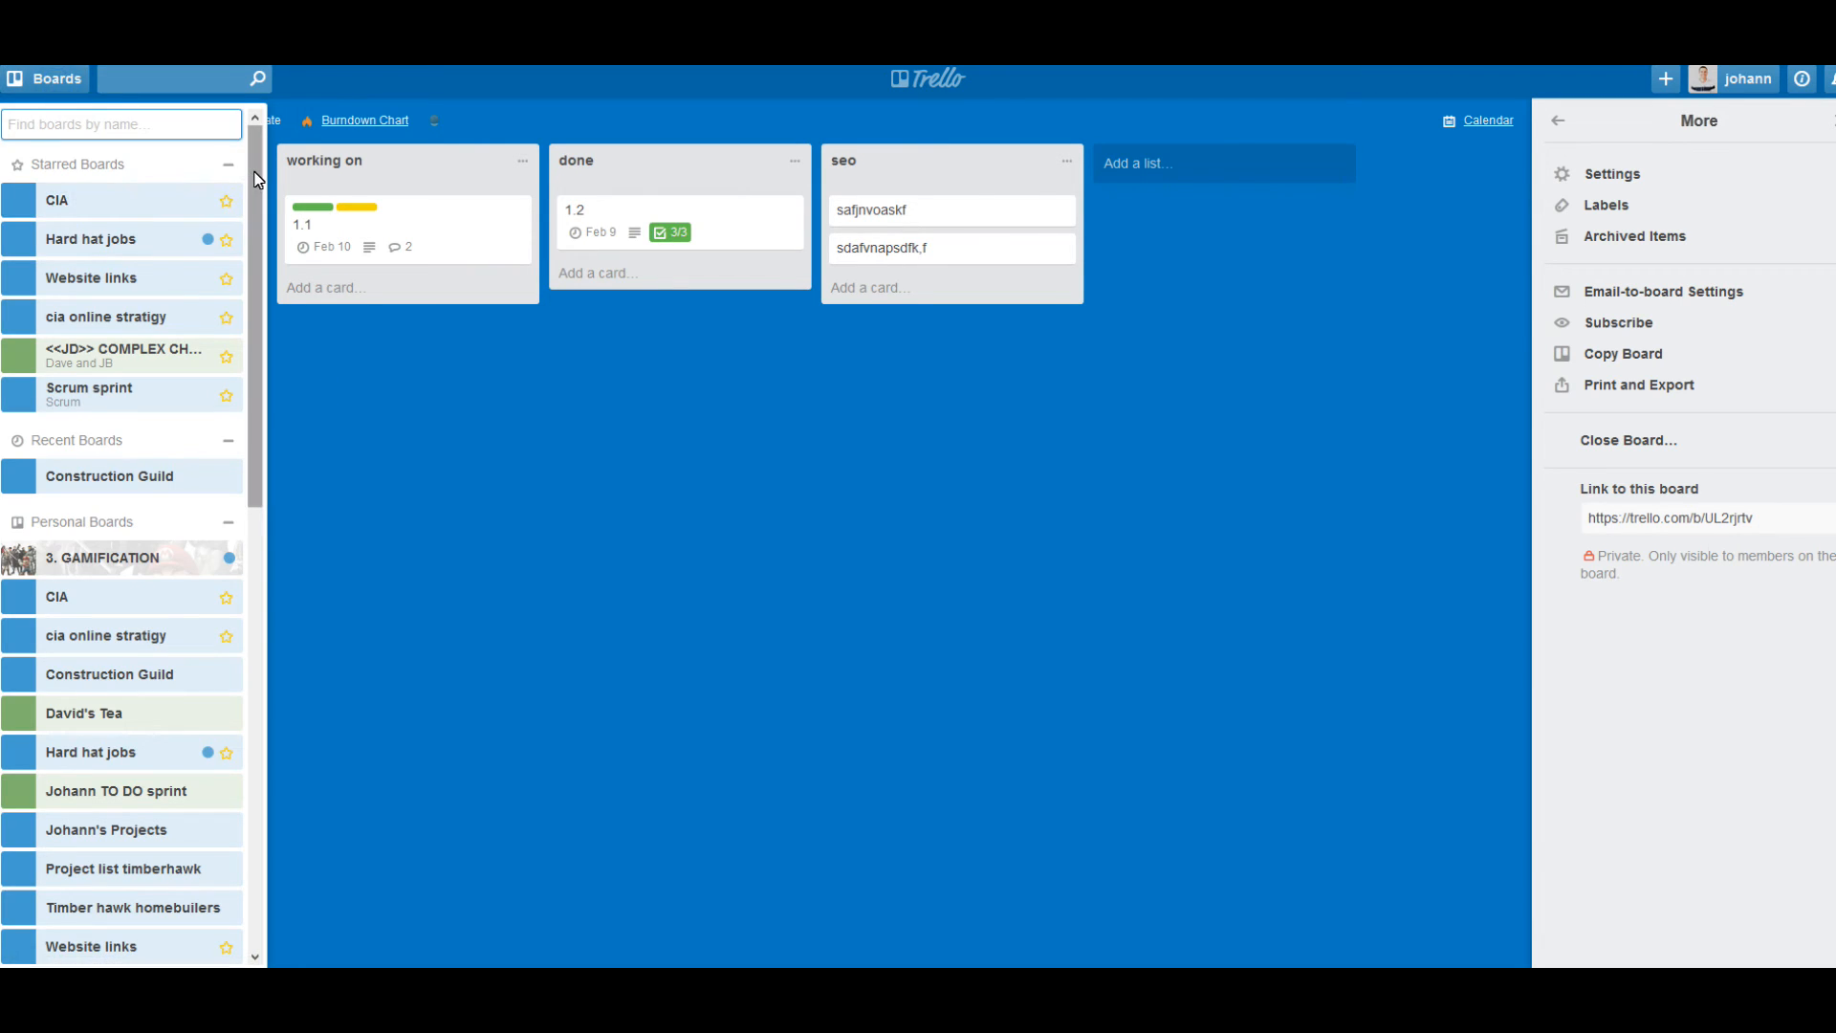
pyautogui.scroll(-3, 127, 520)
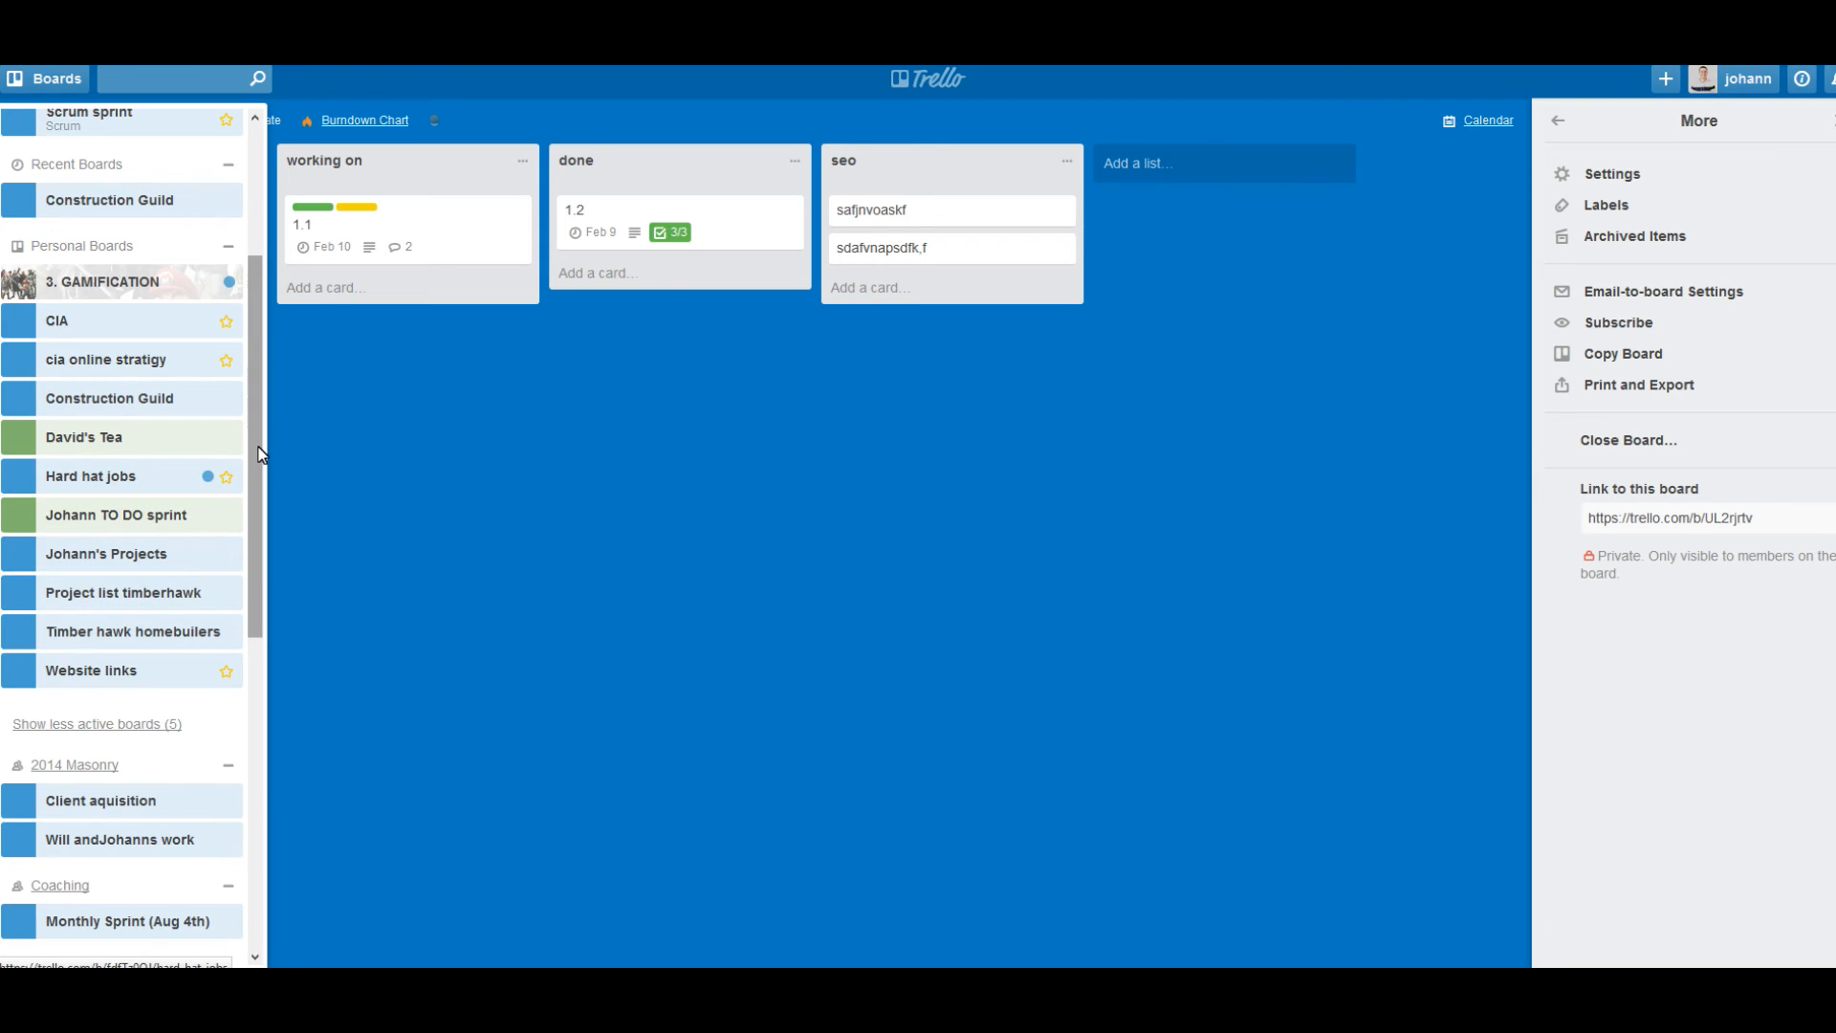
pyautogui.scroll(-1, 253, 514)
pyautogui.moveTo(254, 514); pyautogui.dragTo(252, 740)
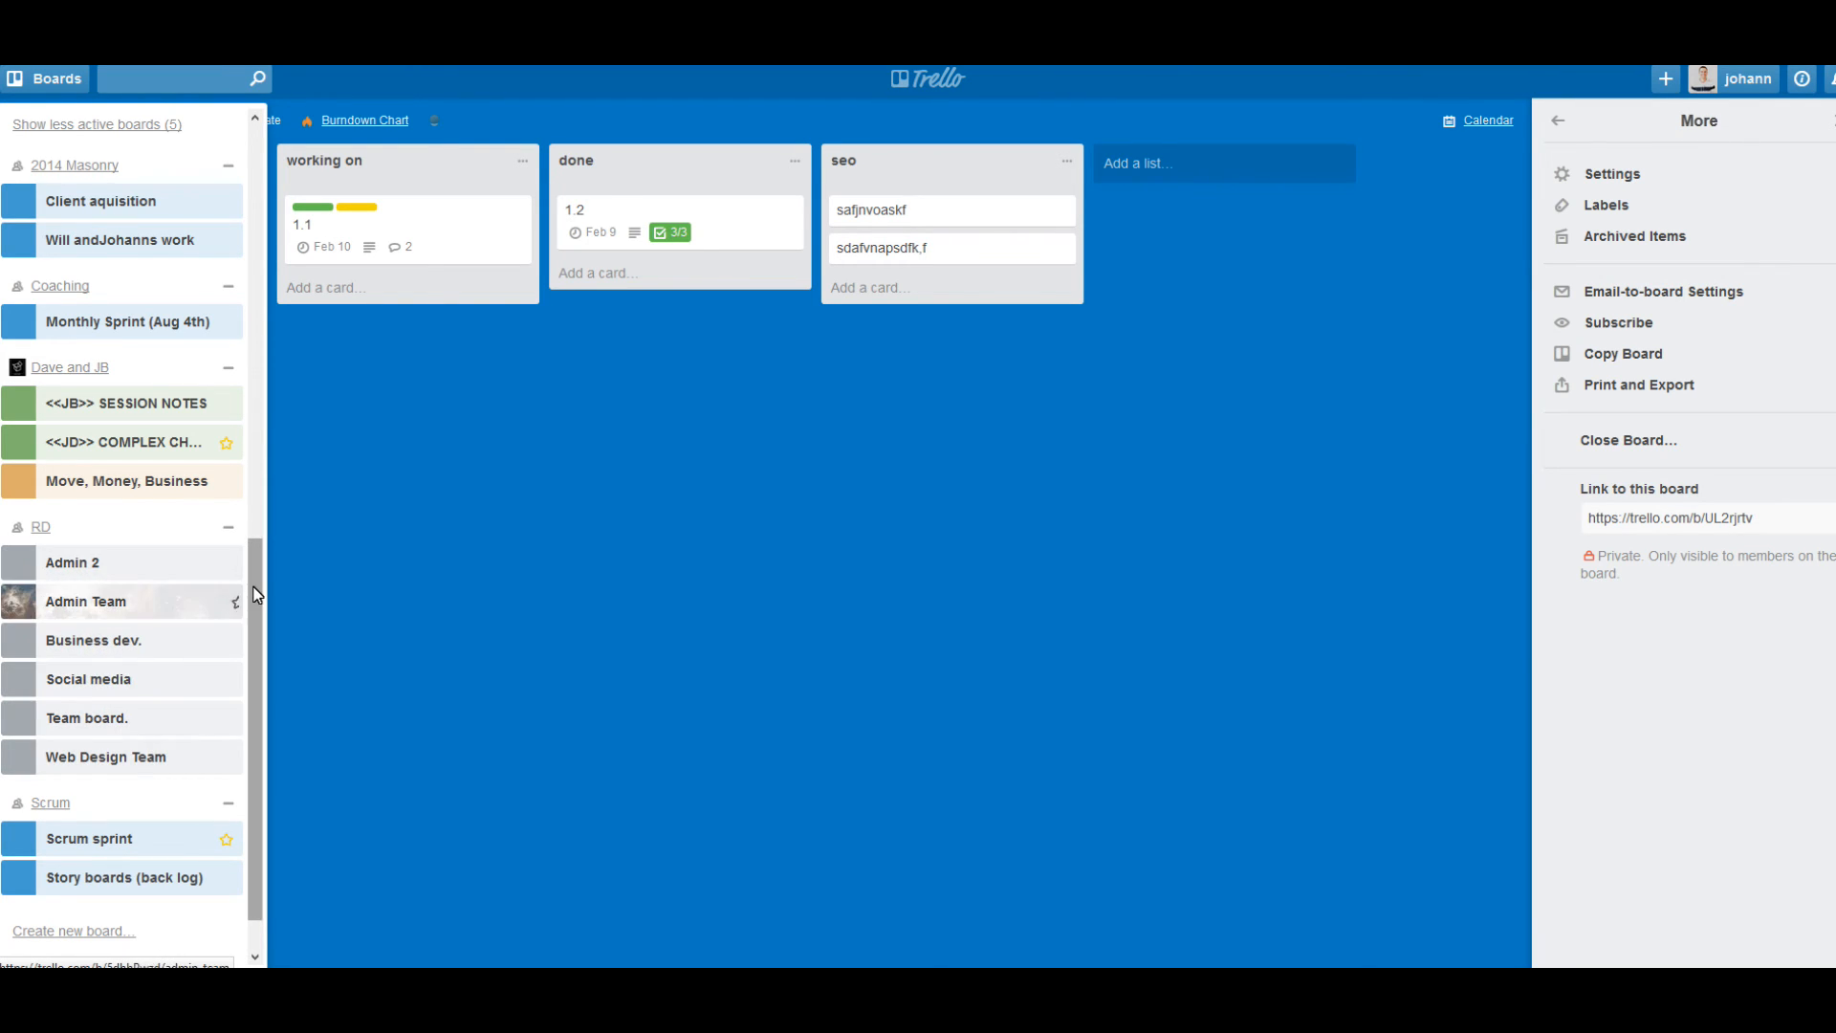
pyautogui.scroll(-1, 257, 592)
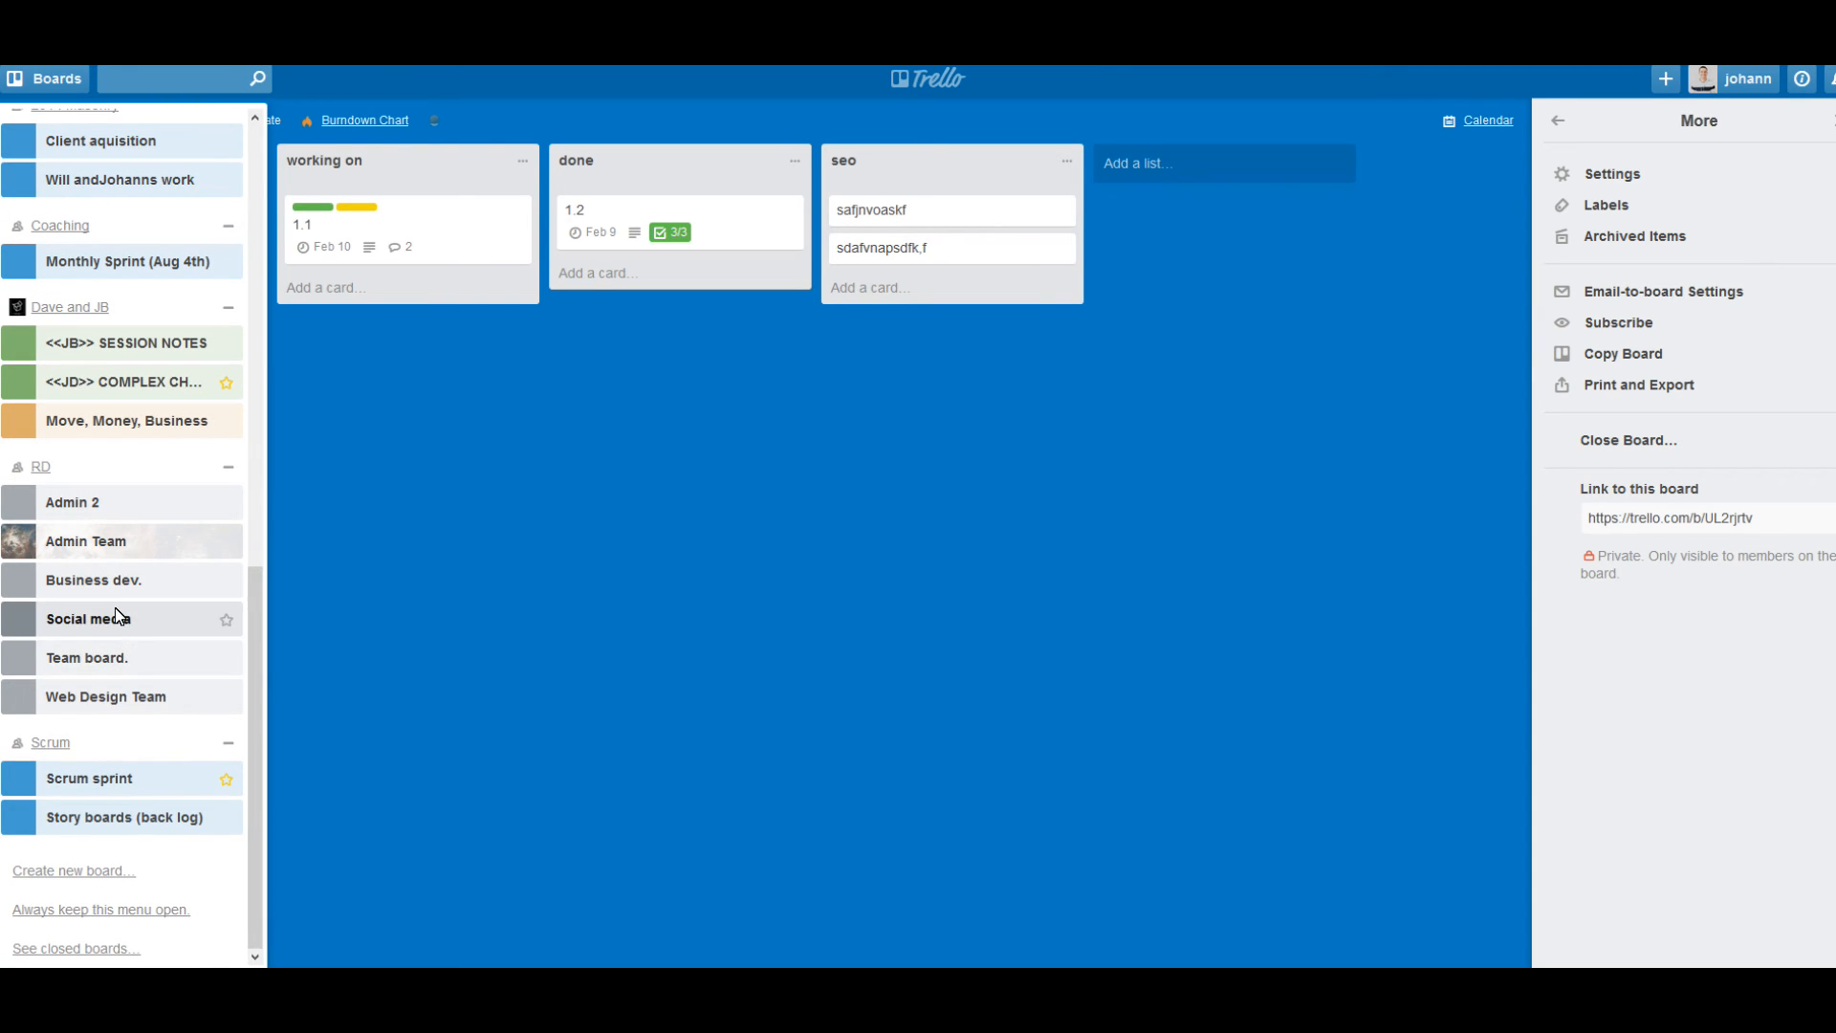
pyautogui.click(84, 540)
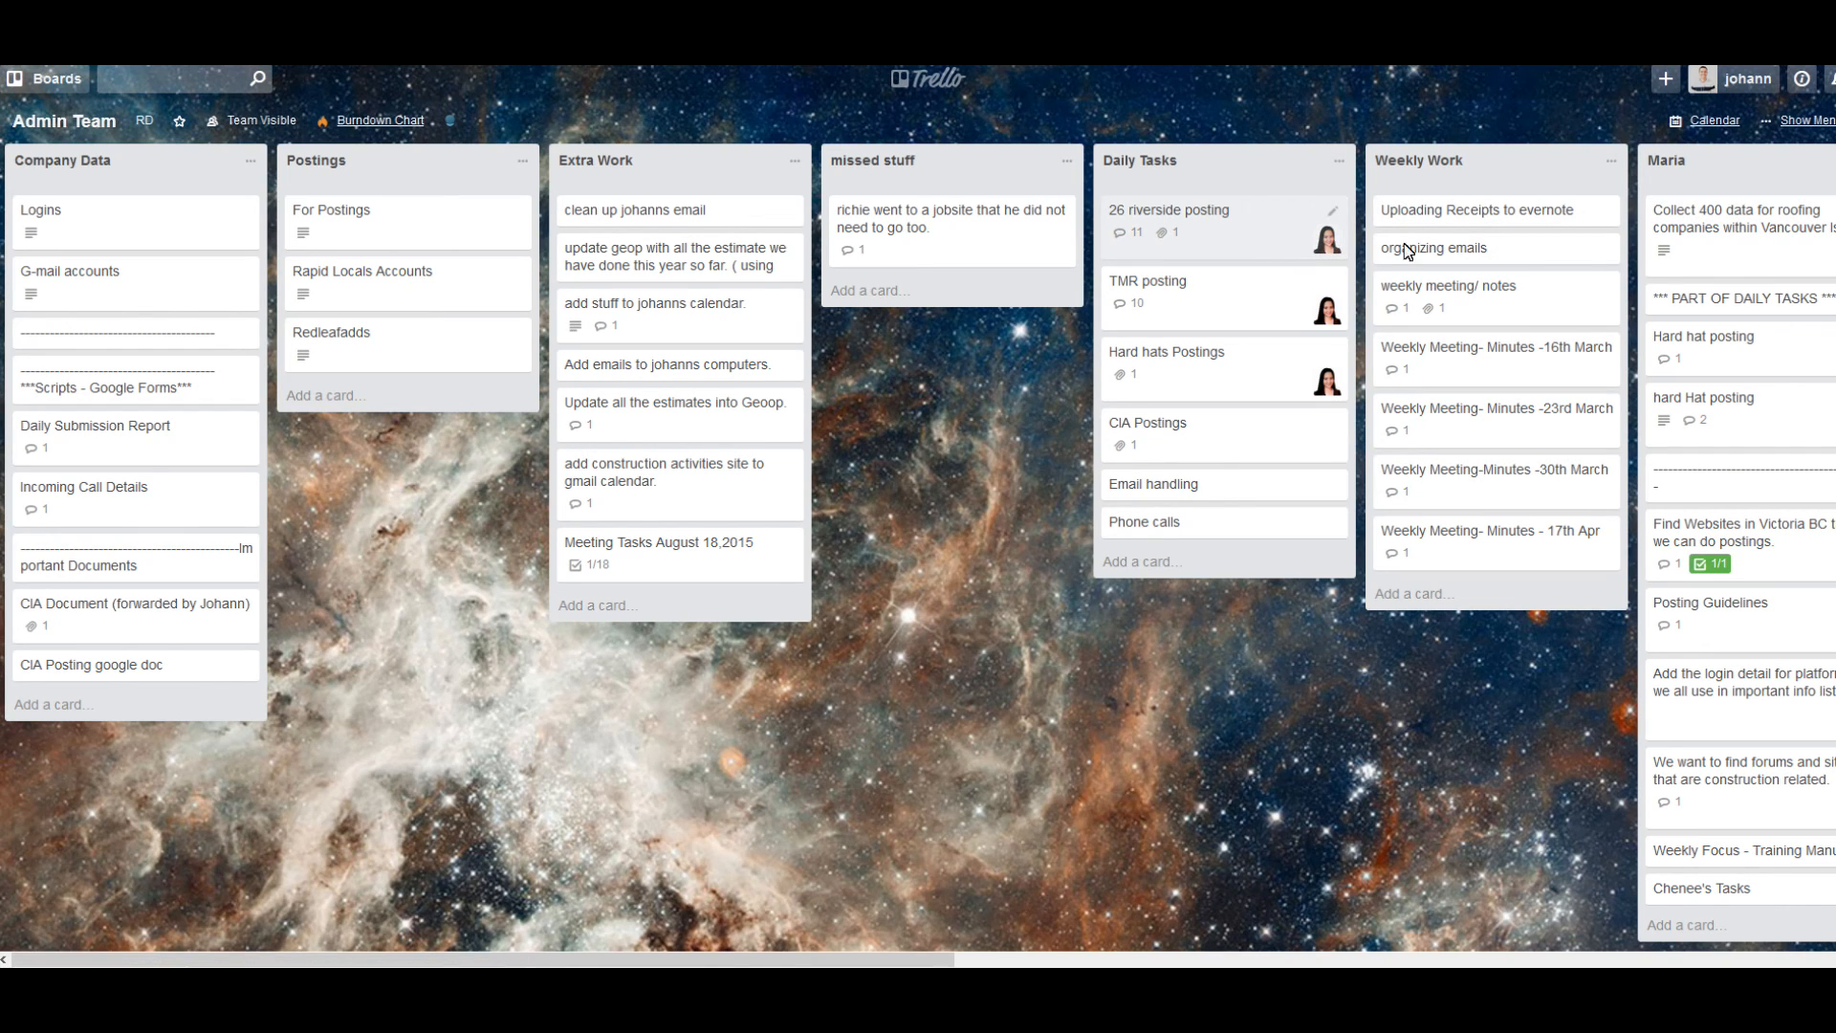
# Show the board menu and move the "Weekly Work" list in front of the "Daily Tasks" list.
pyautogui.click(1786, 121)
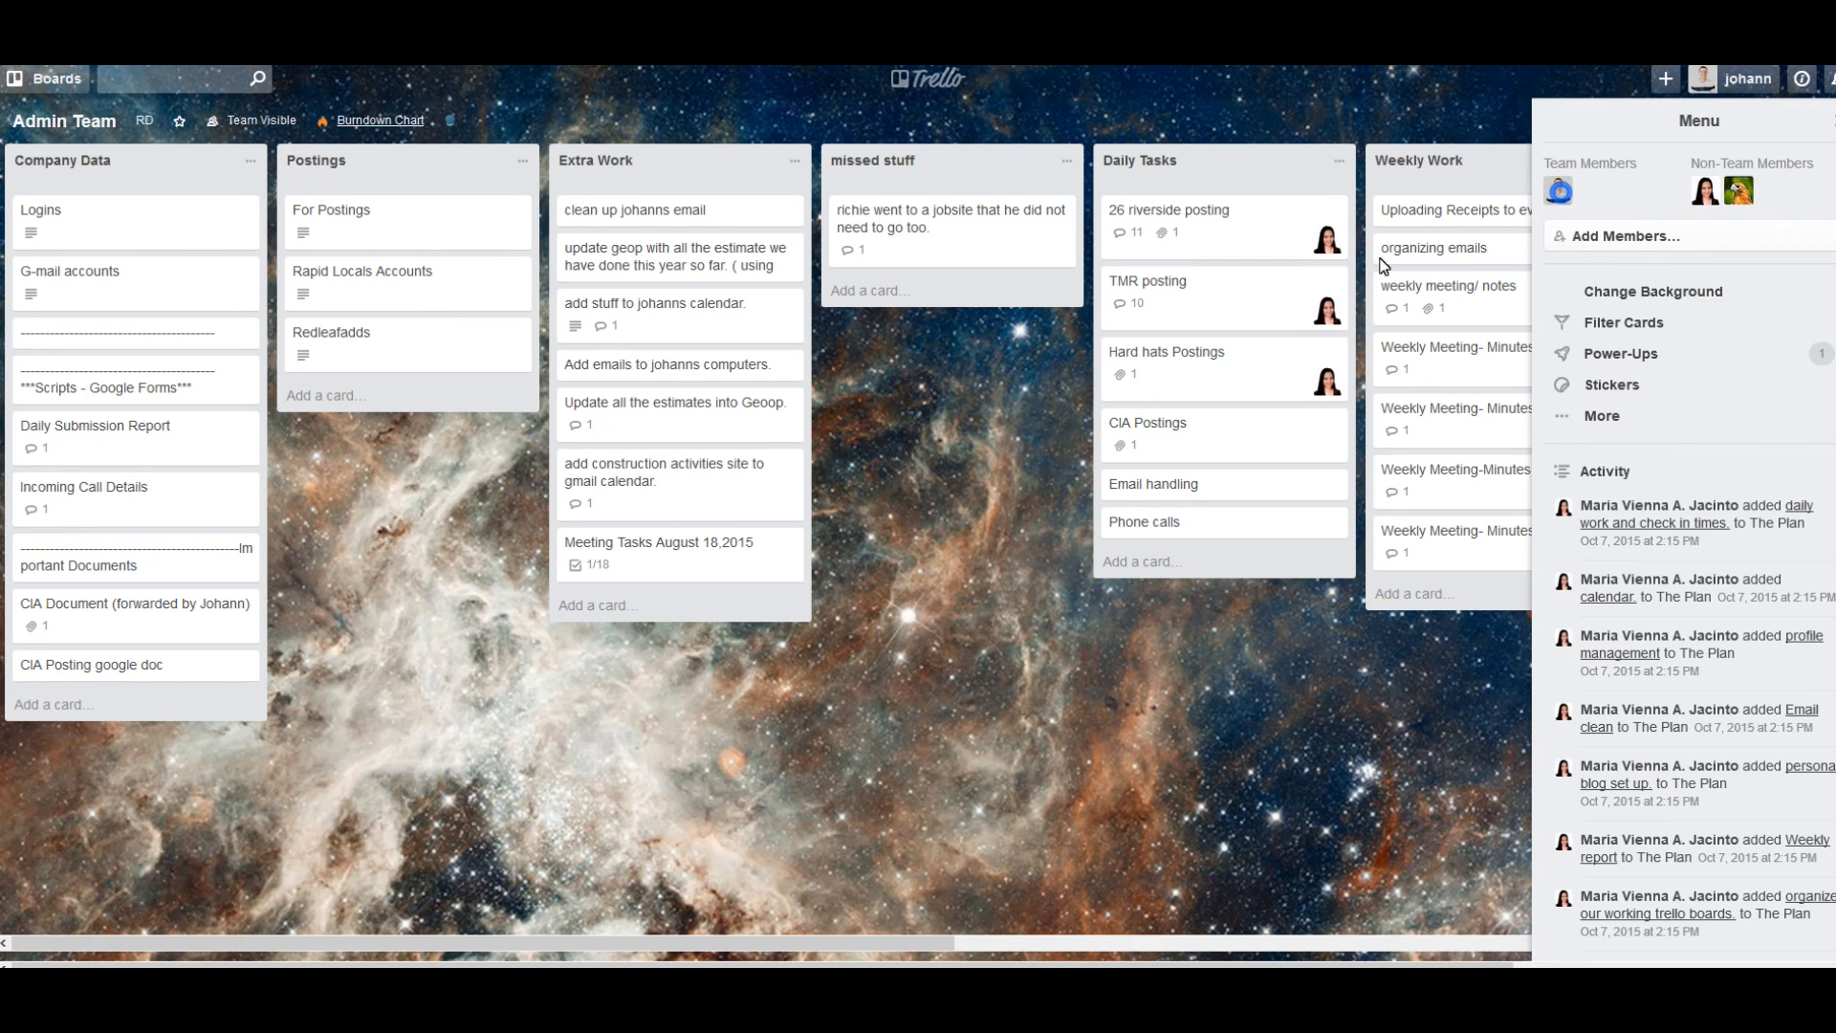
pyautogui.moveTo(1419, 160); pyautogui.dragTo(1253, 161)
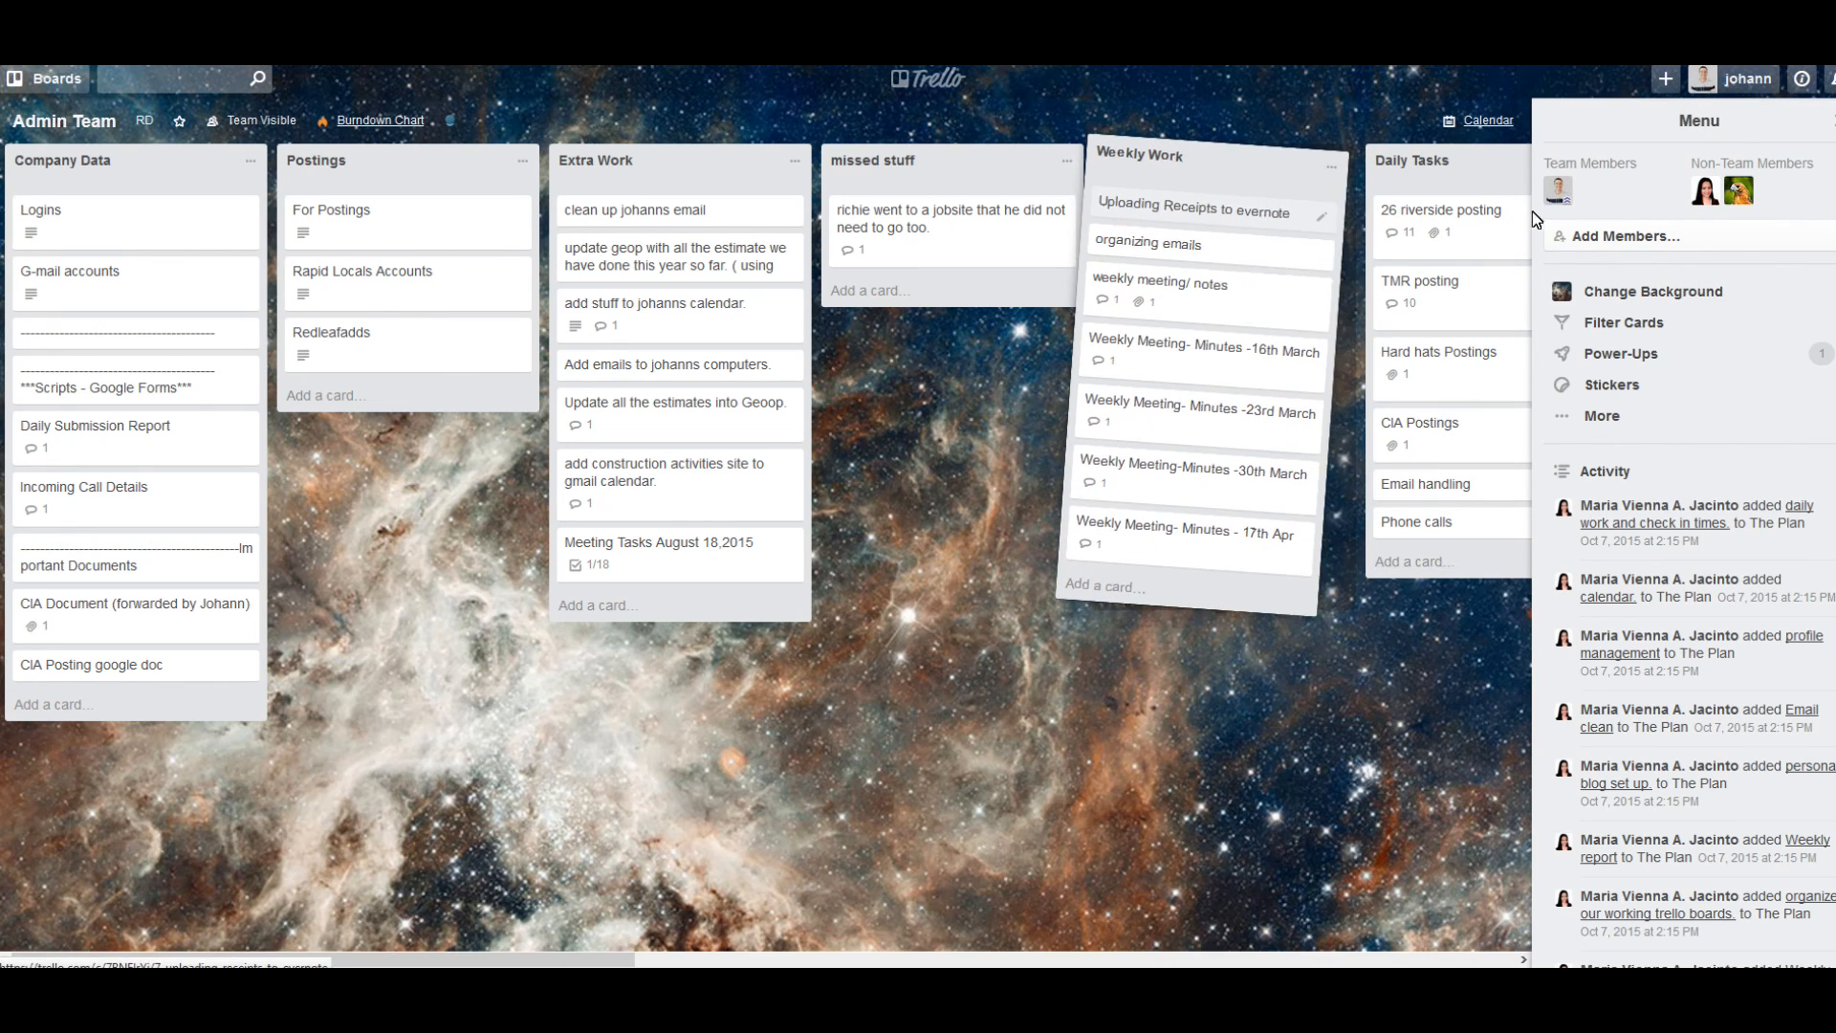
# Assign the board's team member to the "Uploading Receipts to evernote" card and hide the board menu.
pyautogui.click(1616, 190)
pyautogui.click(1562, 191)
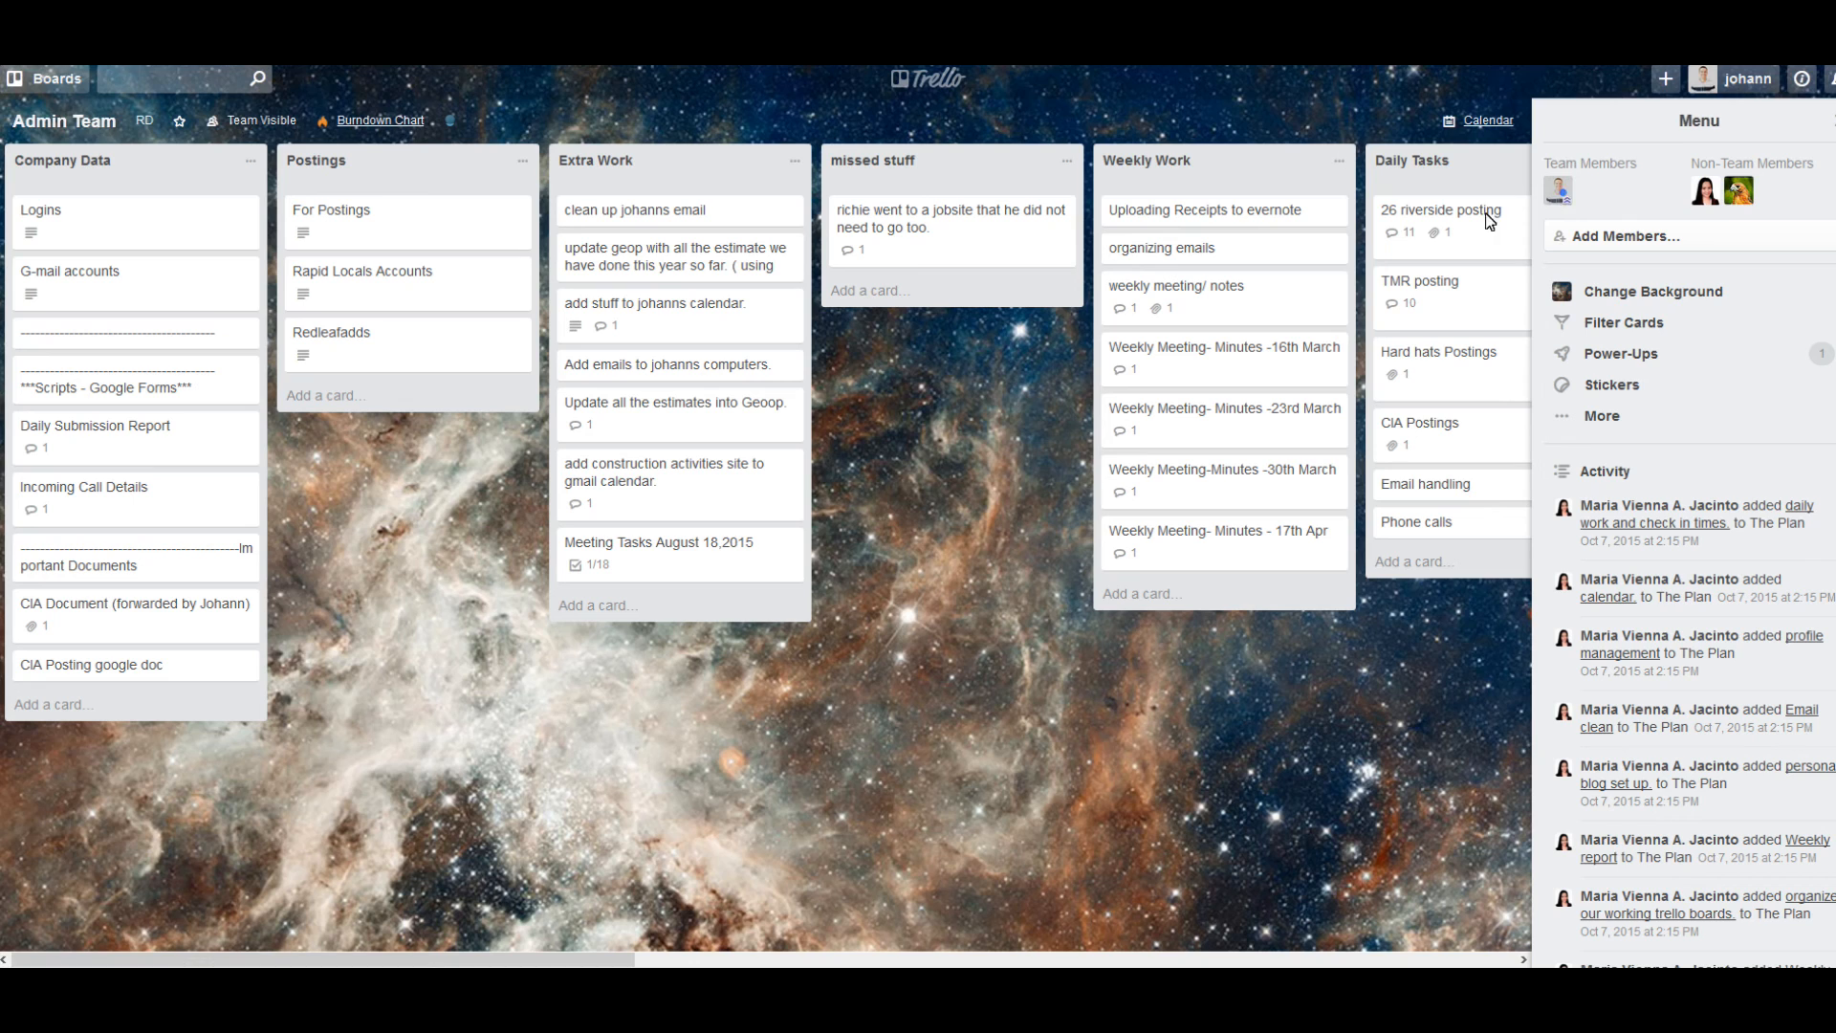
pyautogui.moveTo(1333, 230); pyautogui.dragTo(1333, 231)
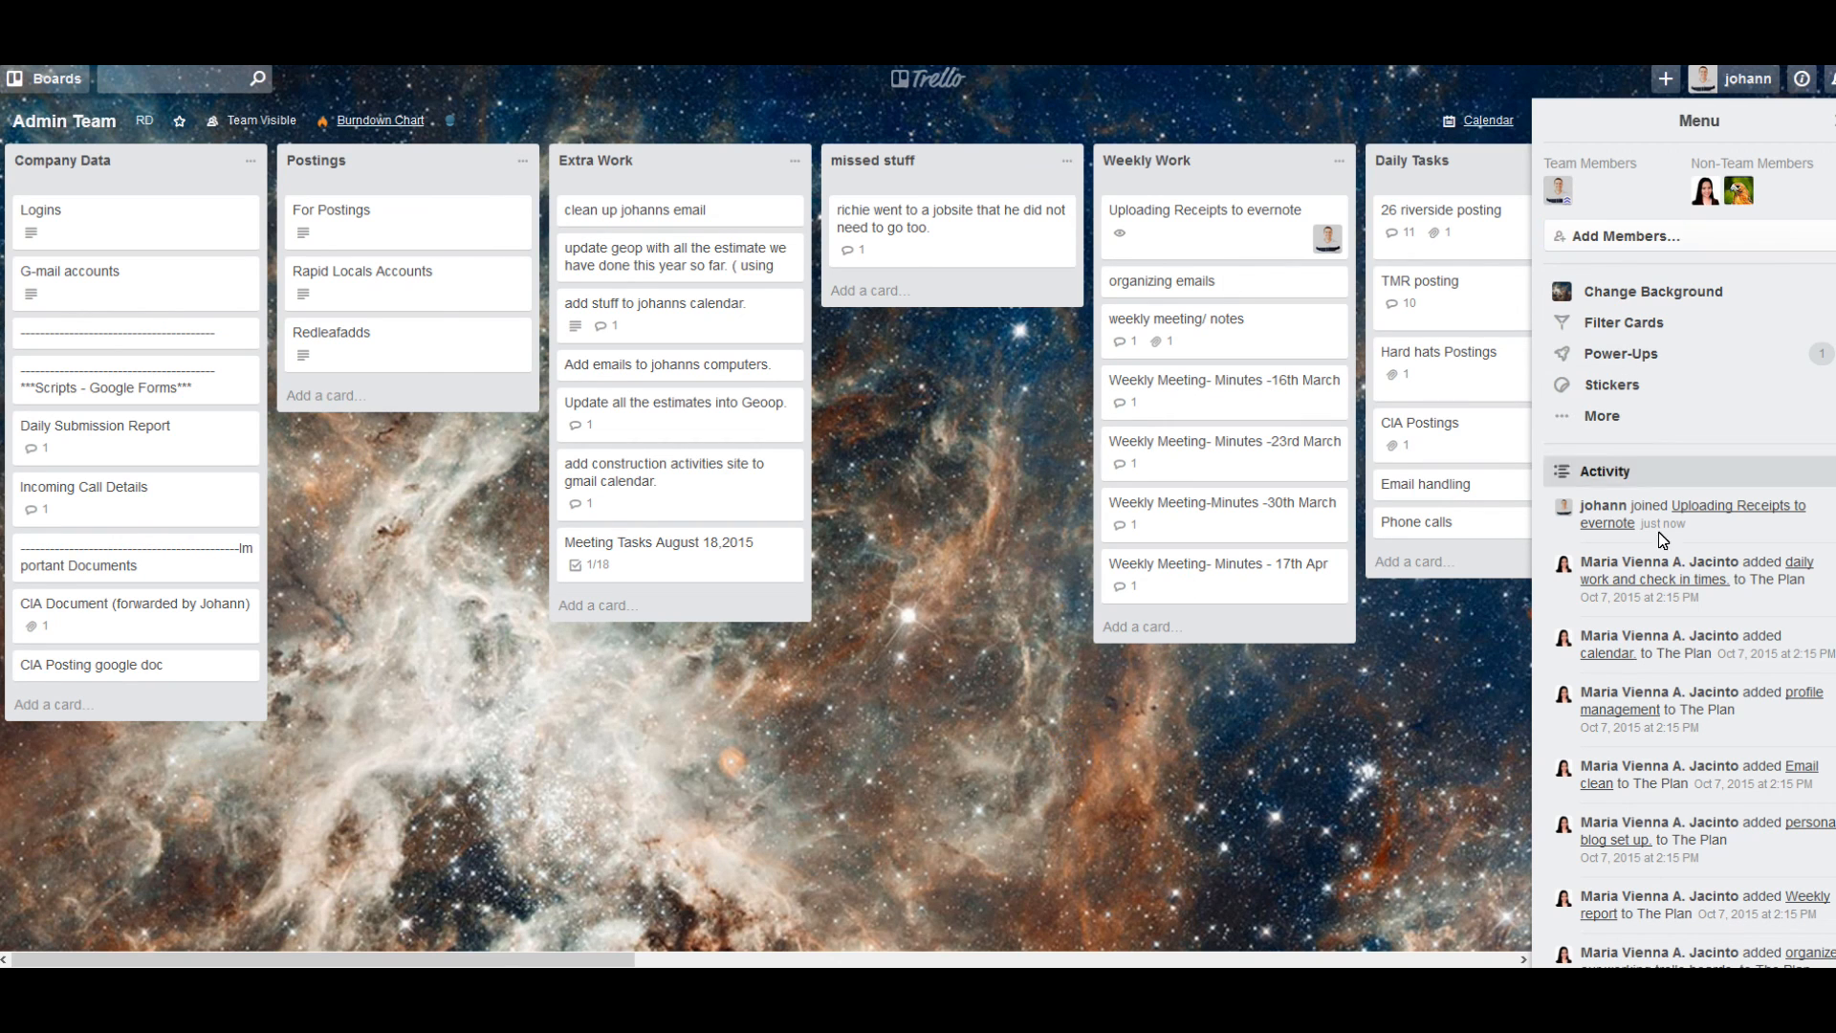
pyautogui.click(1813, 113)
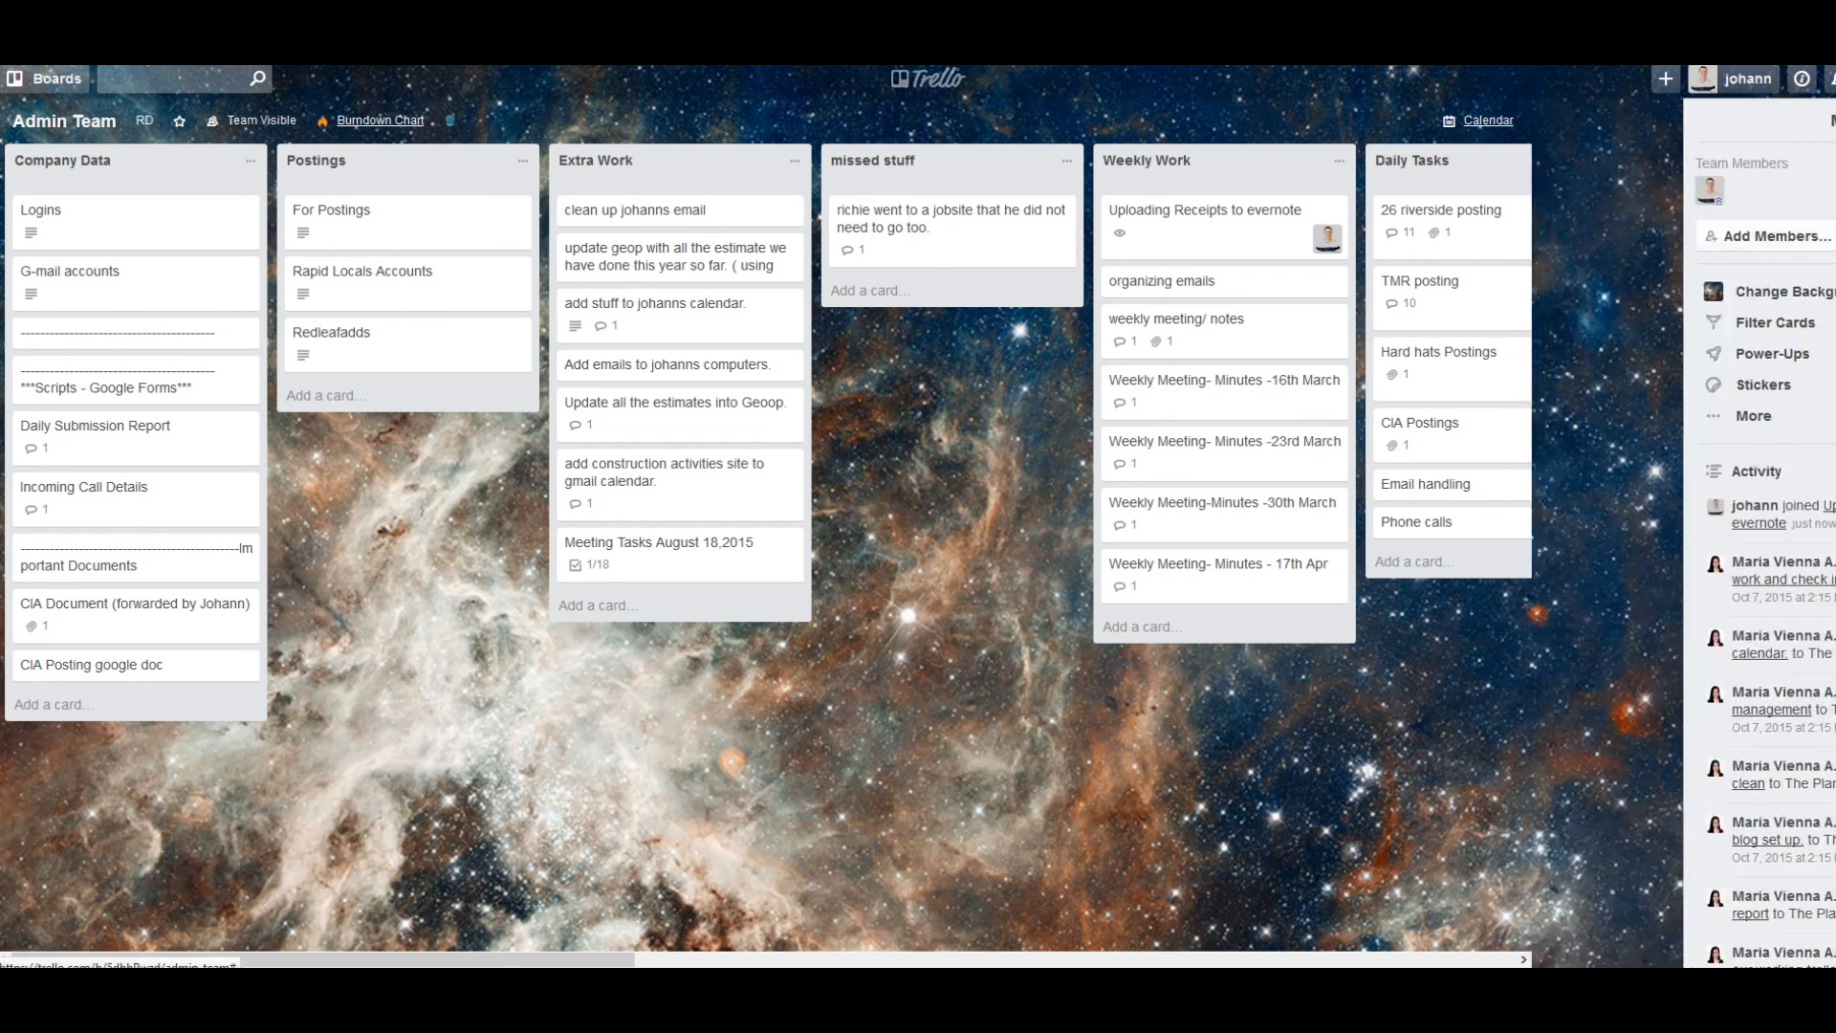